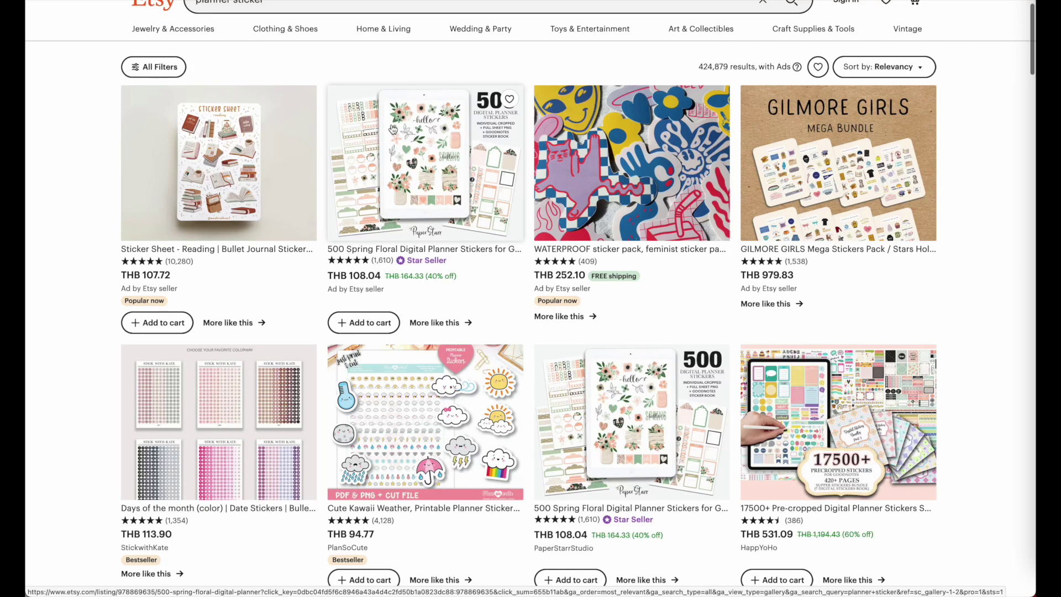
Open the Happy Planner April Monthly Kit listing from the planner sticker results and look through its product images
scroll(165, 145, "up", 5)
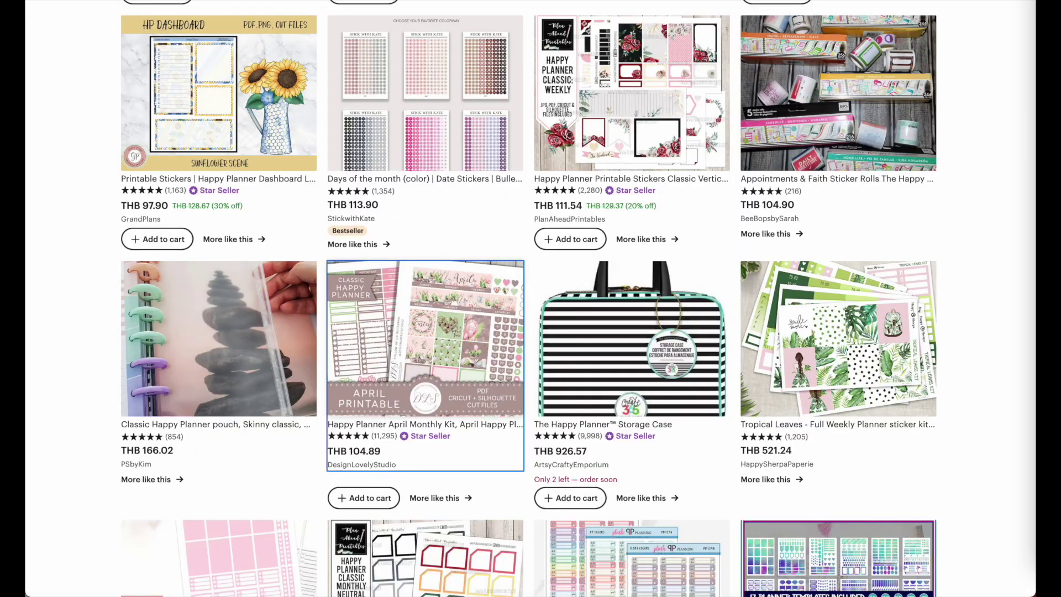
left_click(461, 266)
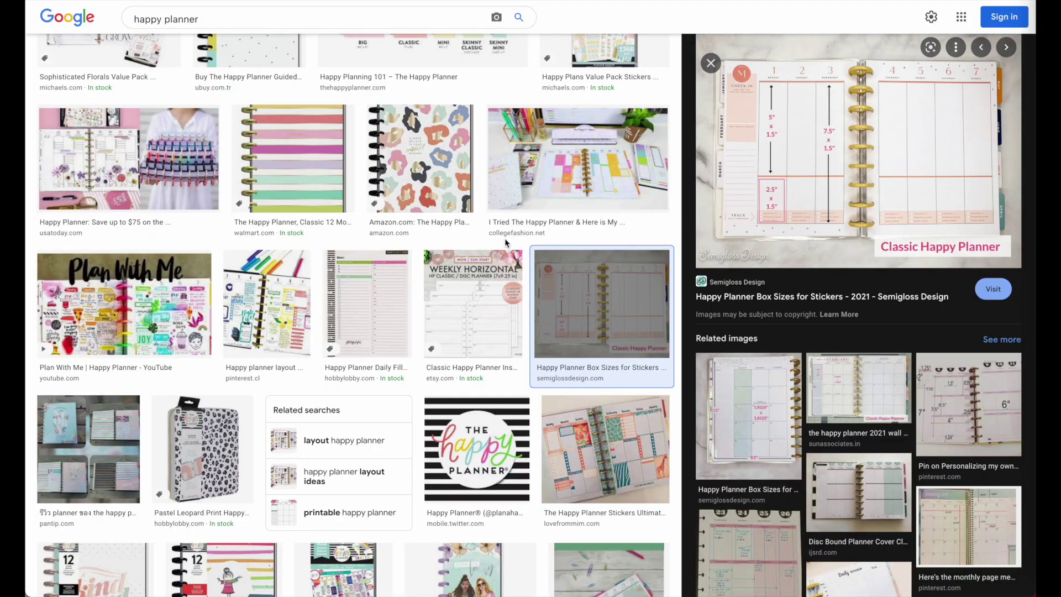
scroll(505, 238, "down", 6)
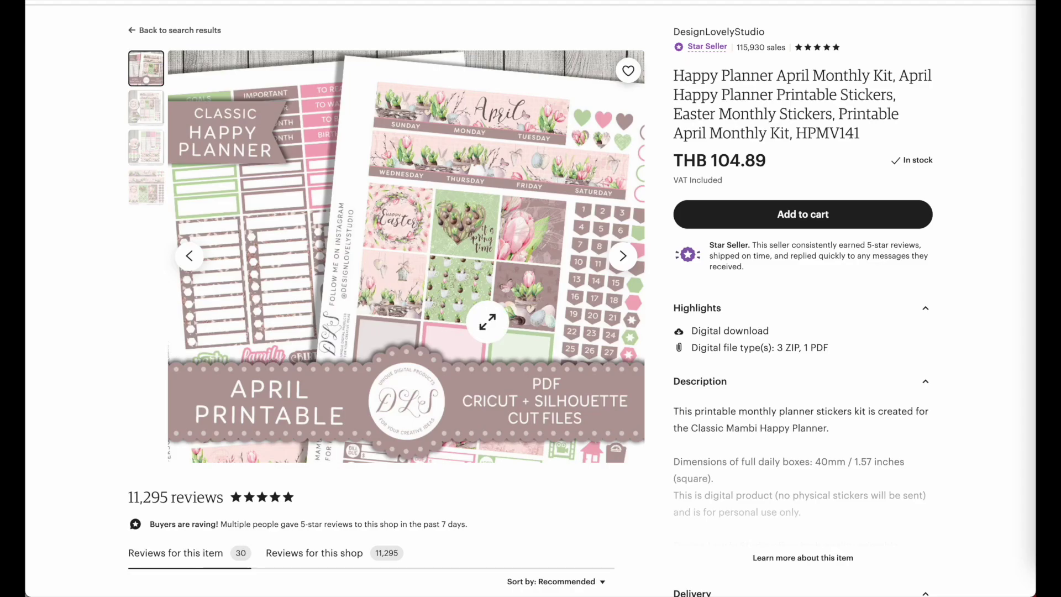
left_click(623, 264)
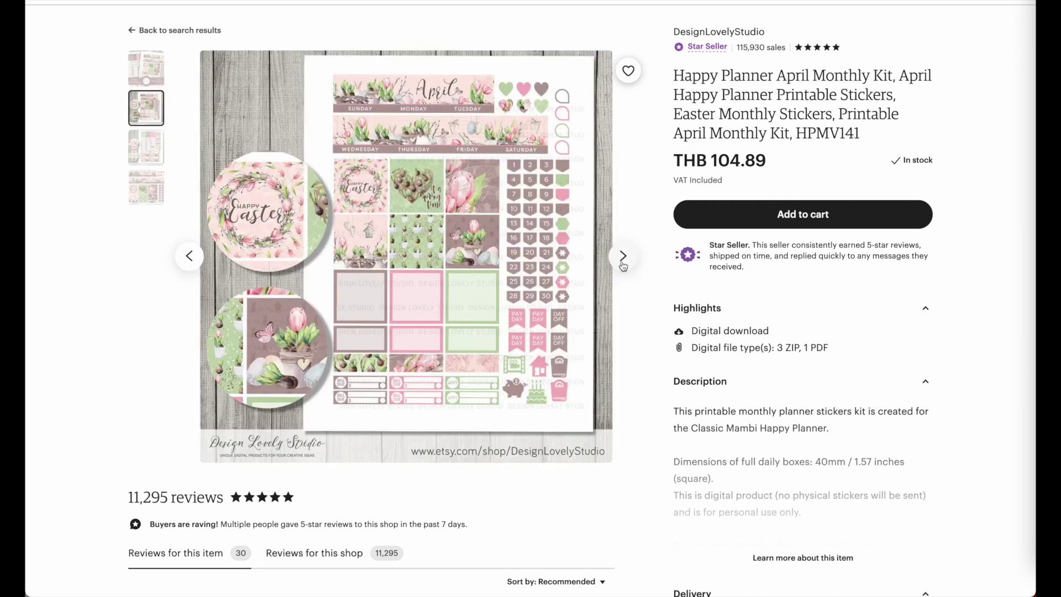
left_click(624, 266)
left_click(623, 265)
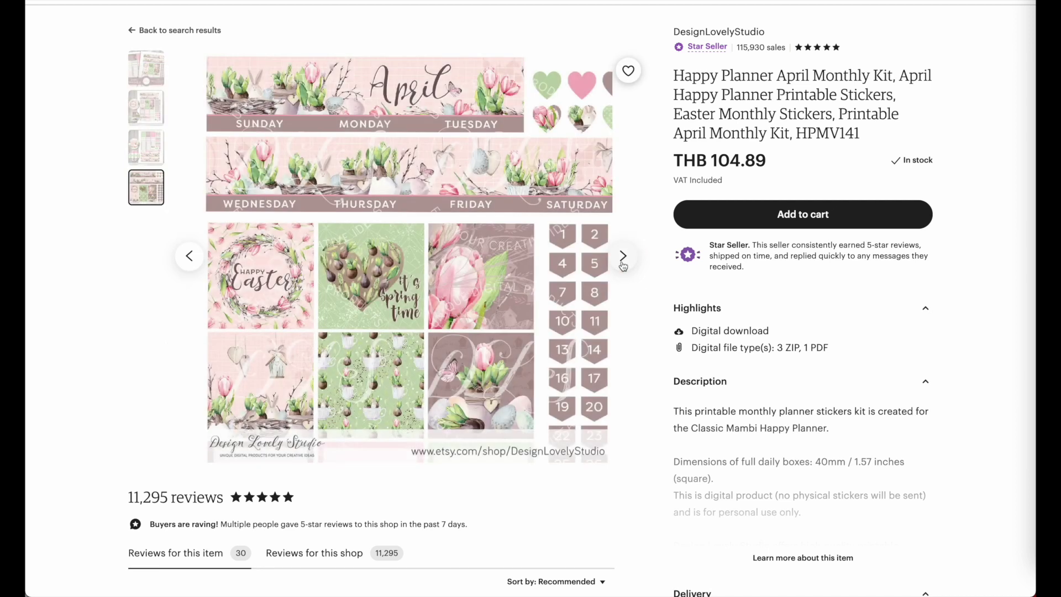
left_click(623, 267)
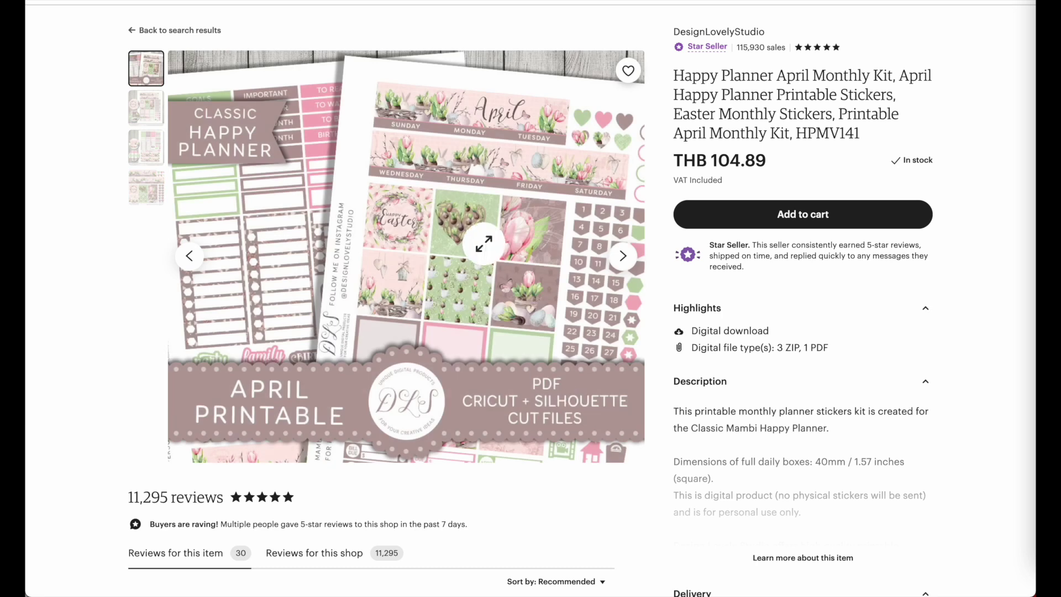
left_click(145, 108)
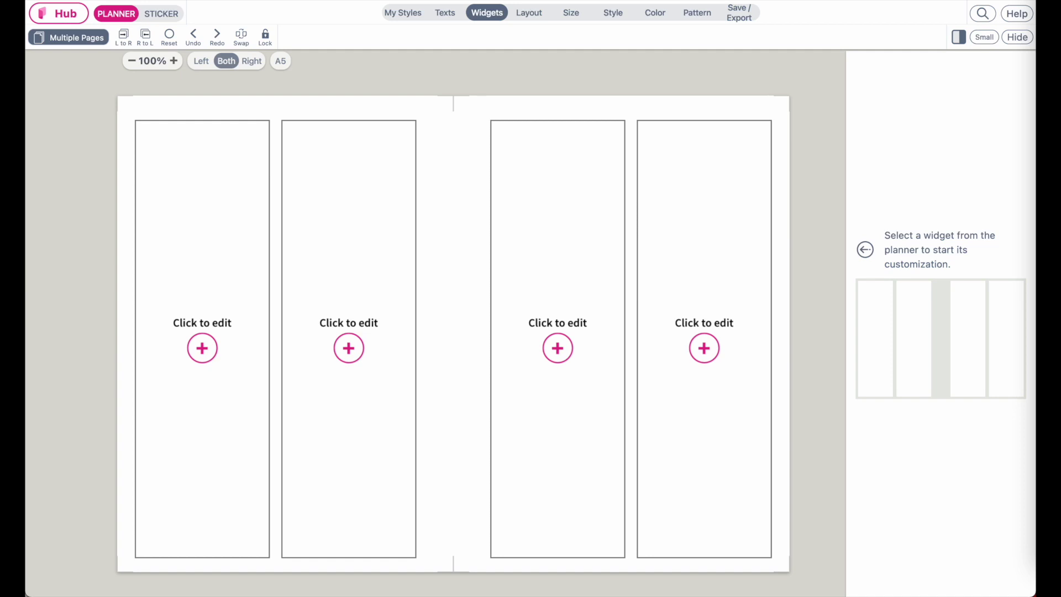
In the planner editor, apply the Sticker Sheet 1 layout to the left page and Sticker Sheet 2 to the right page
left_click(529, 20)
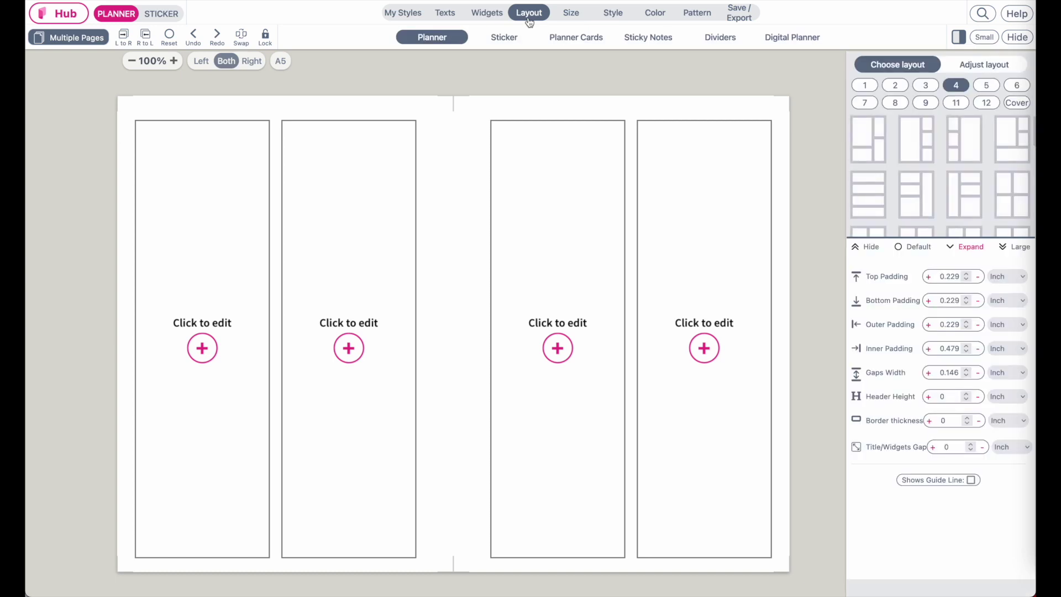
left_click(502, 38)
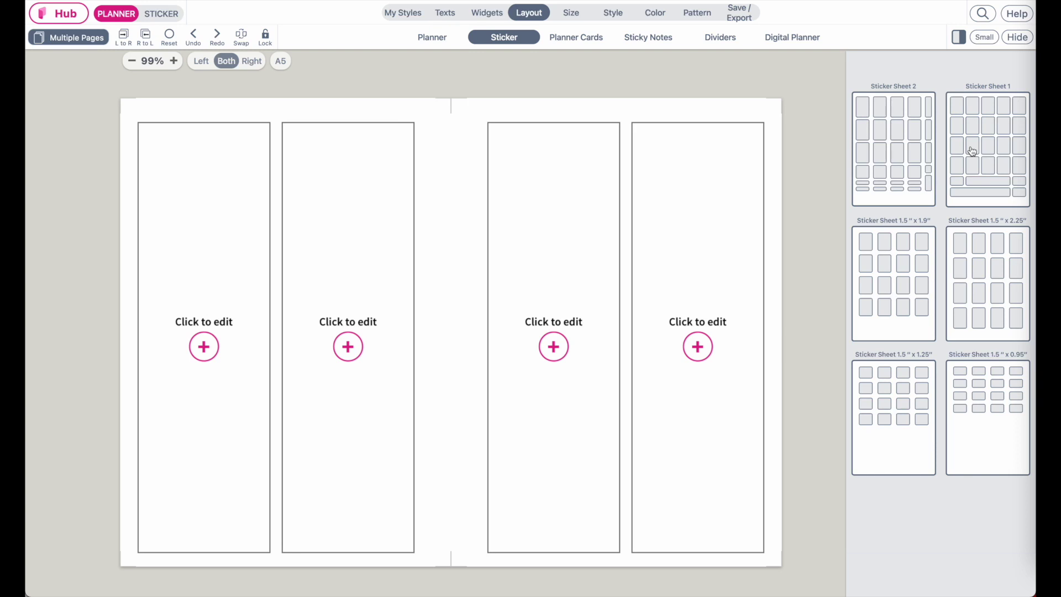
left_click(972, 151)
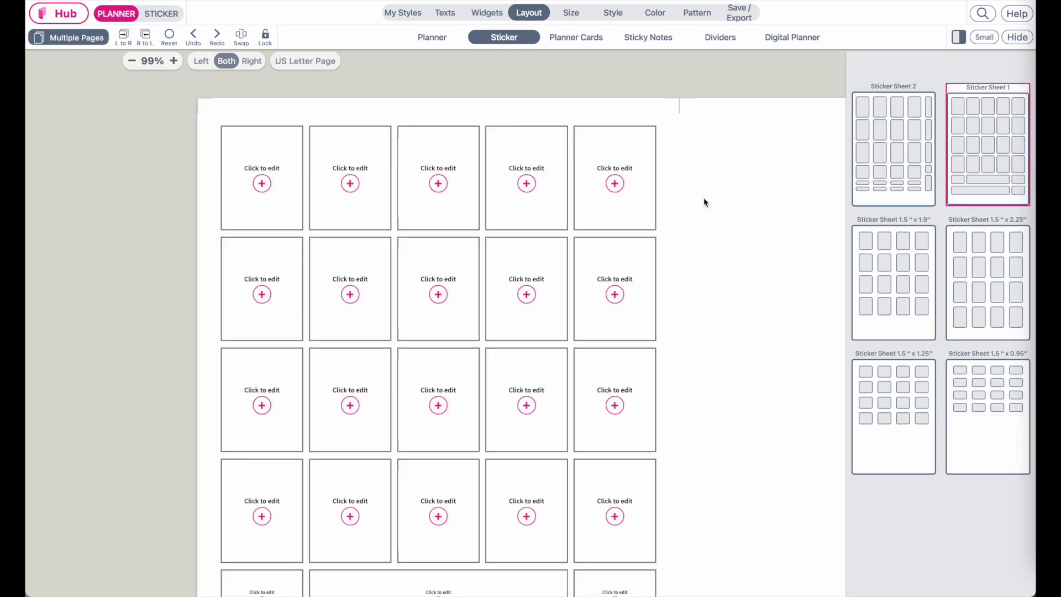
scroll(704, 197, "up", 3)
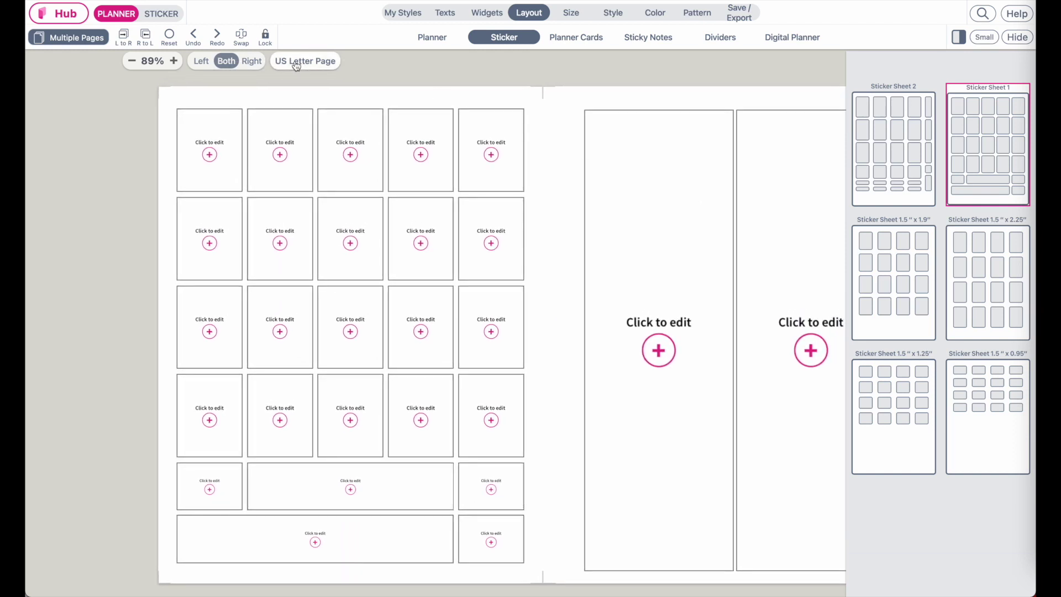
scroll(492, 198, "down", 1)
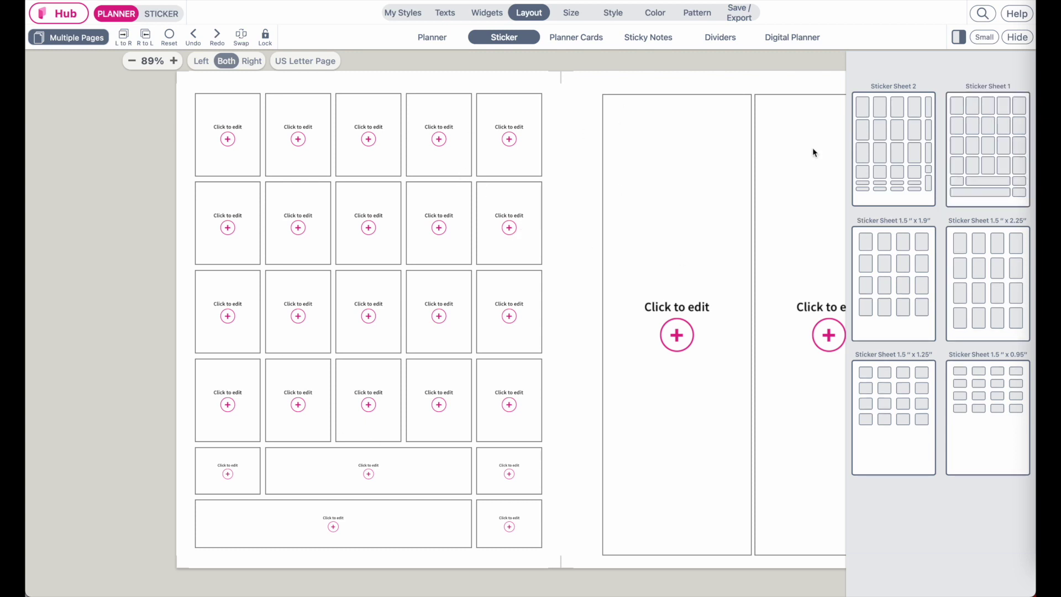
left_click(898, 148)
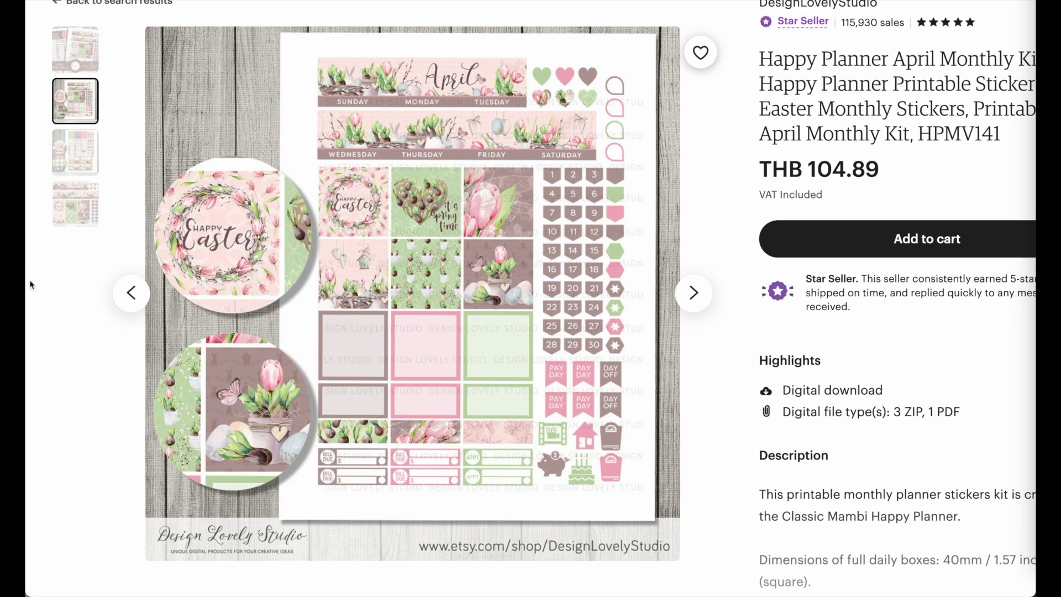
Examine the April kit's third product image on Etsy and compare it with the small boxes on the right sticker page
left_click(75, 153)
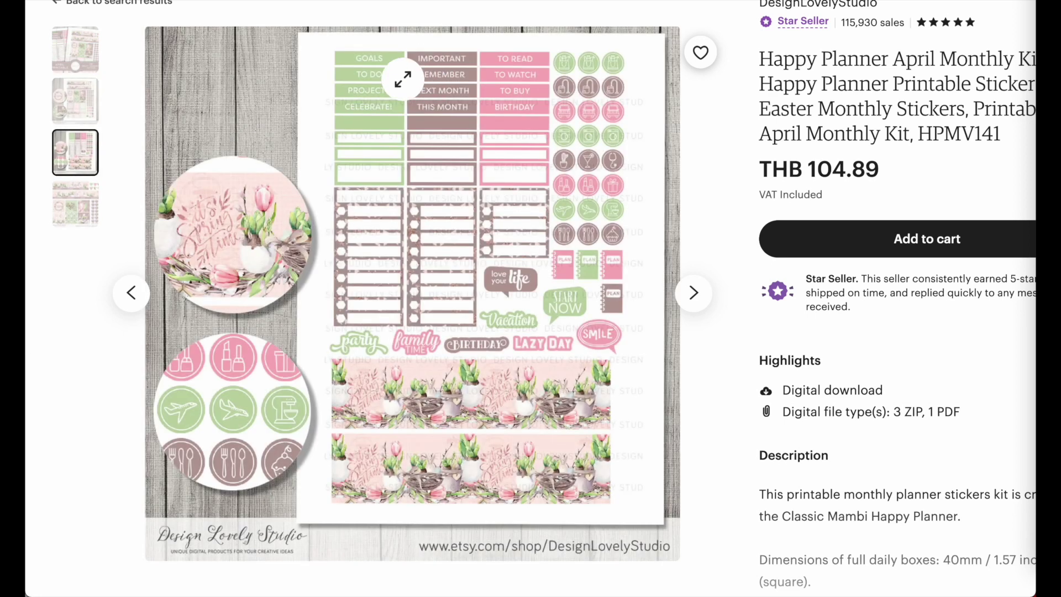
left_click(405, 78)
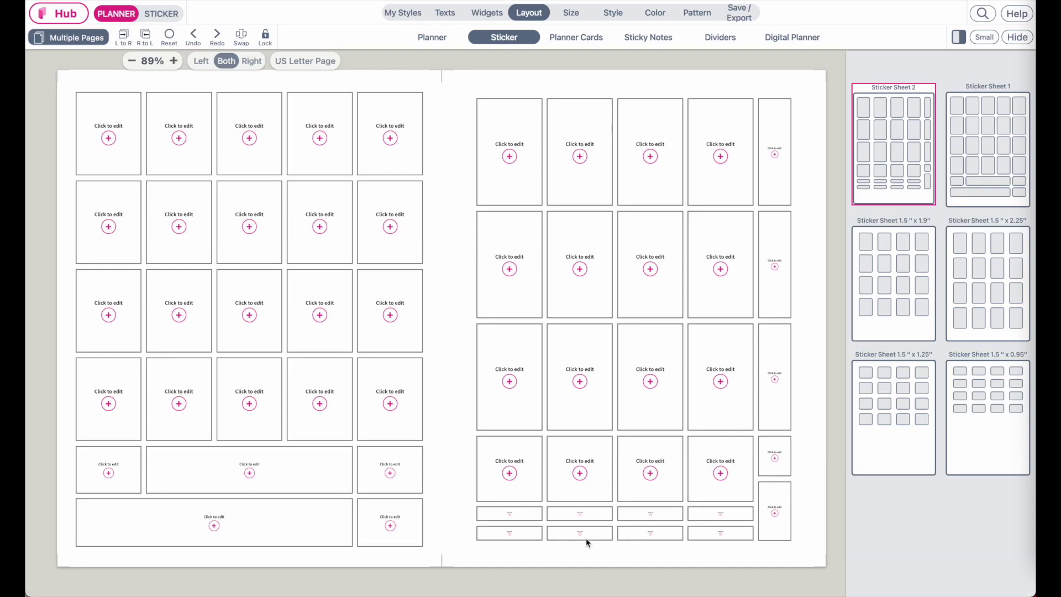
scroll(746, 510, "up", 2)
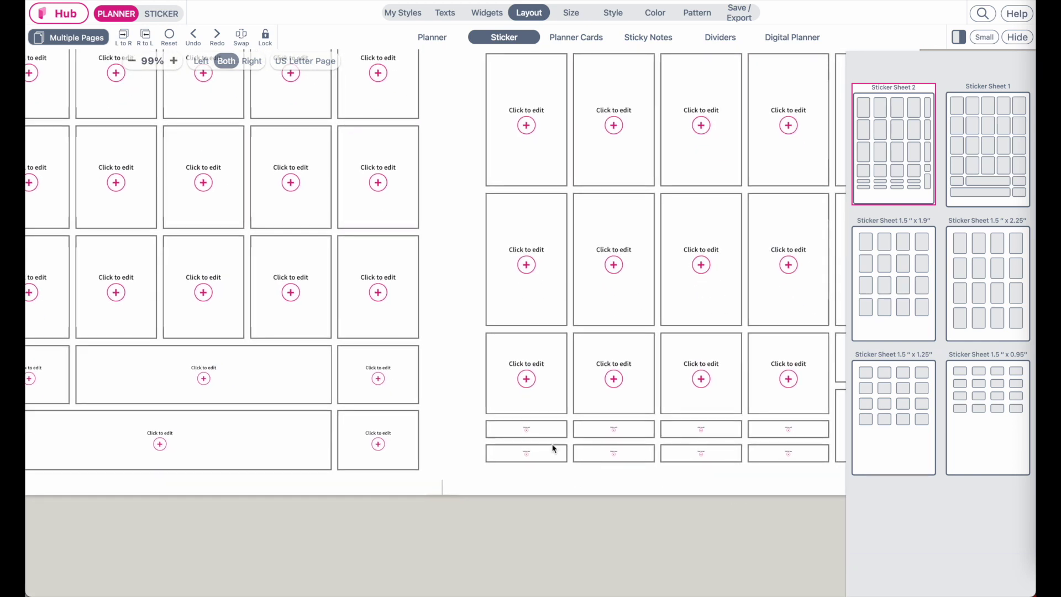
scroll(509, 440, "down", 3)
Place the Horizontal Boxes widget in the first box of the left page's top row
left_click(170, 150)
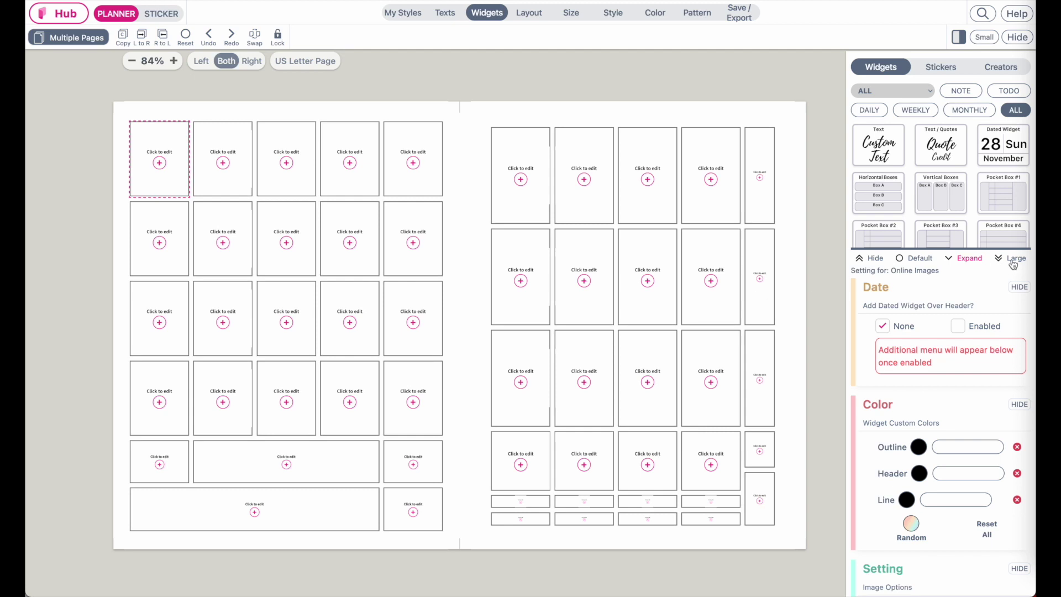
left_click(886, 207)
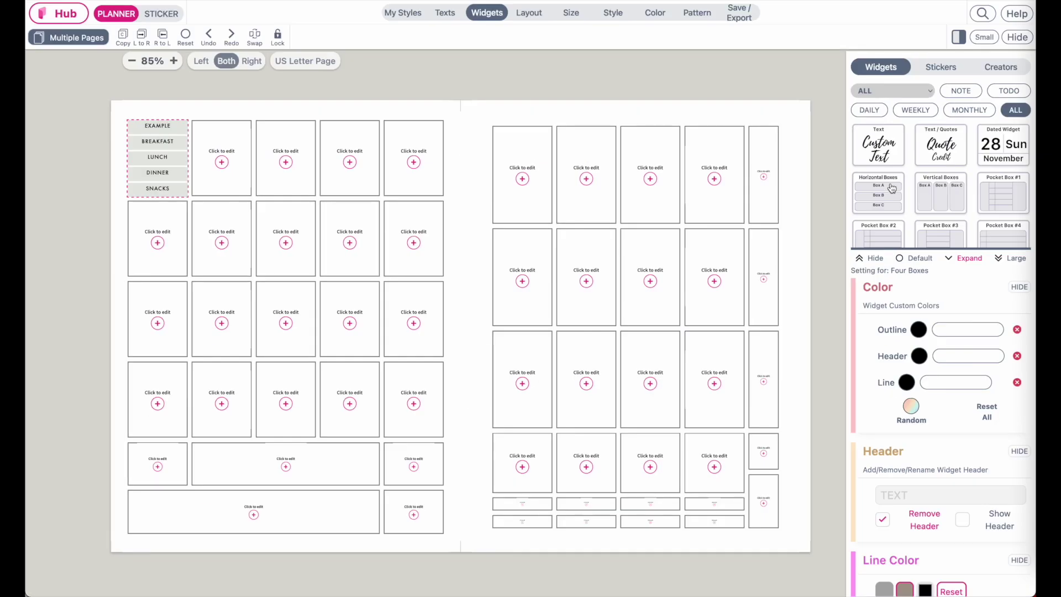
scroll(360, 238, "up", 5)
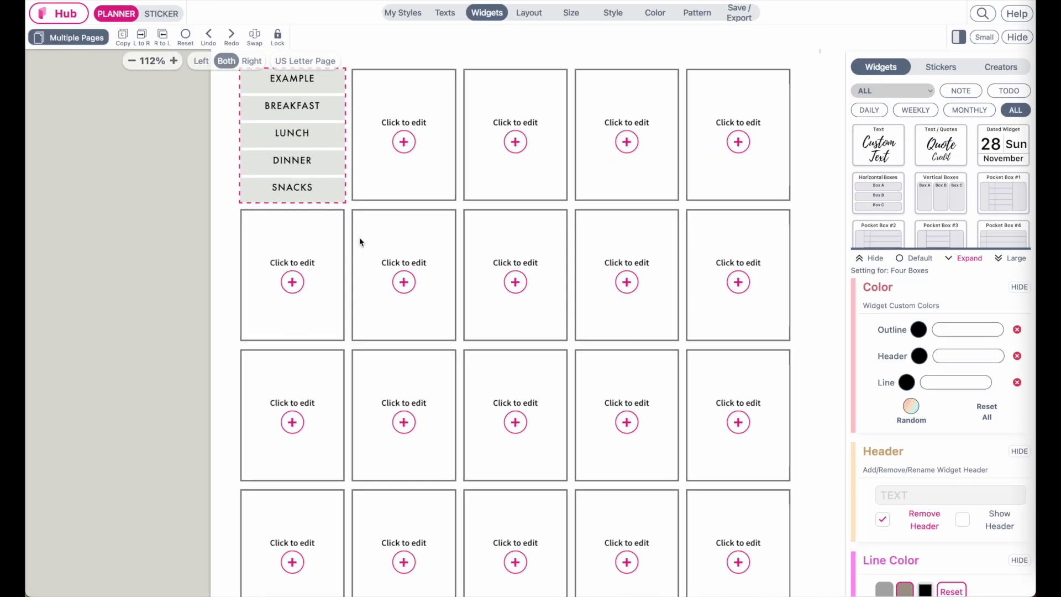
scroll(360, 242, "up", 3)
Delete the EXAMPLE and SNACKS rows from the horizontal boxes widget
scroll(921, 444, "down", 5)
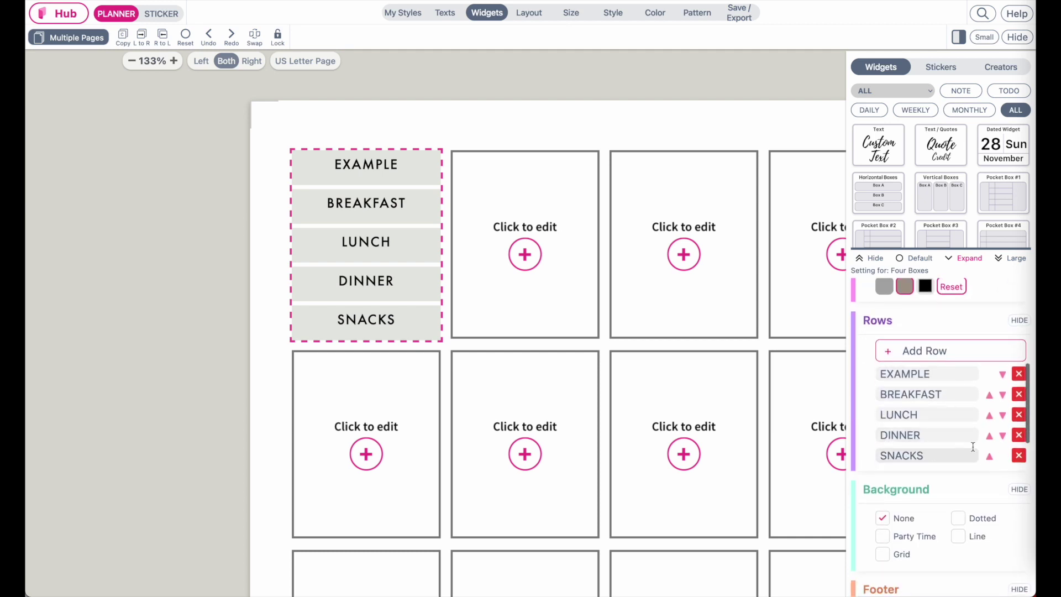
left_click(1019, 378)
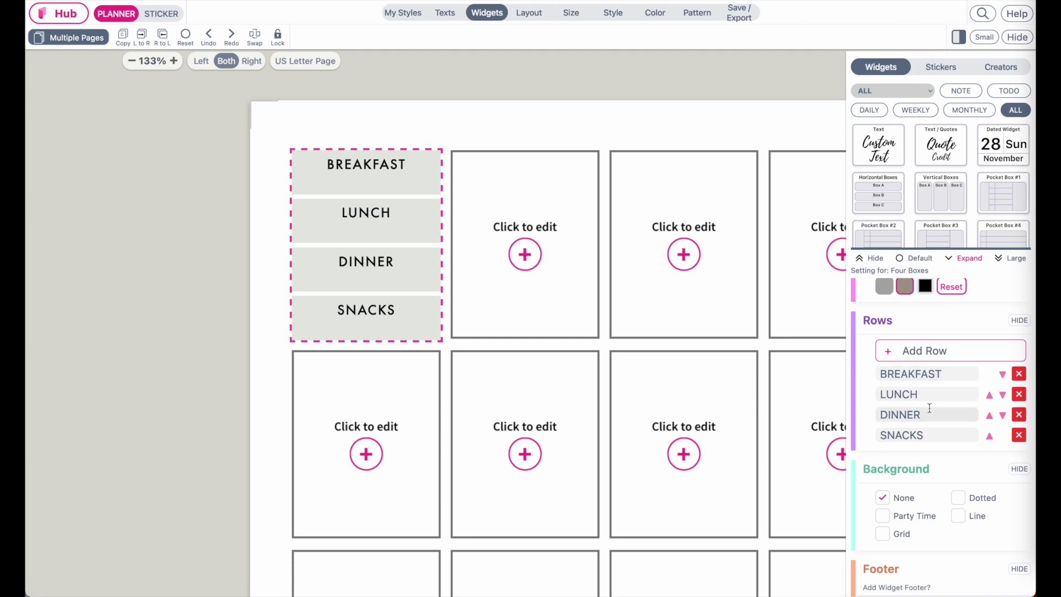
left_click(1019, 437)
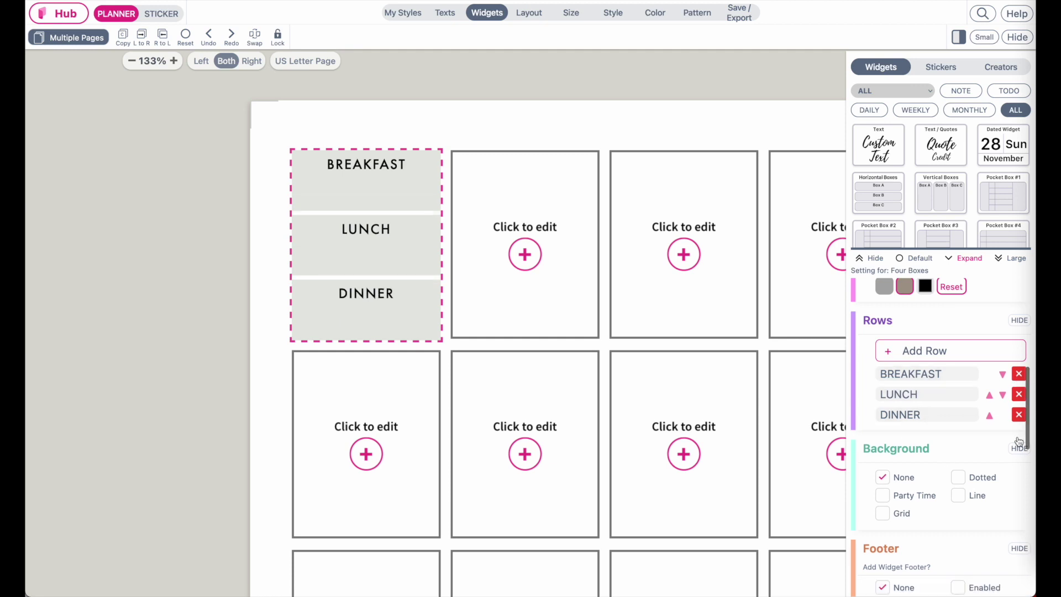
left_click(225, 339)
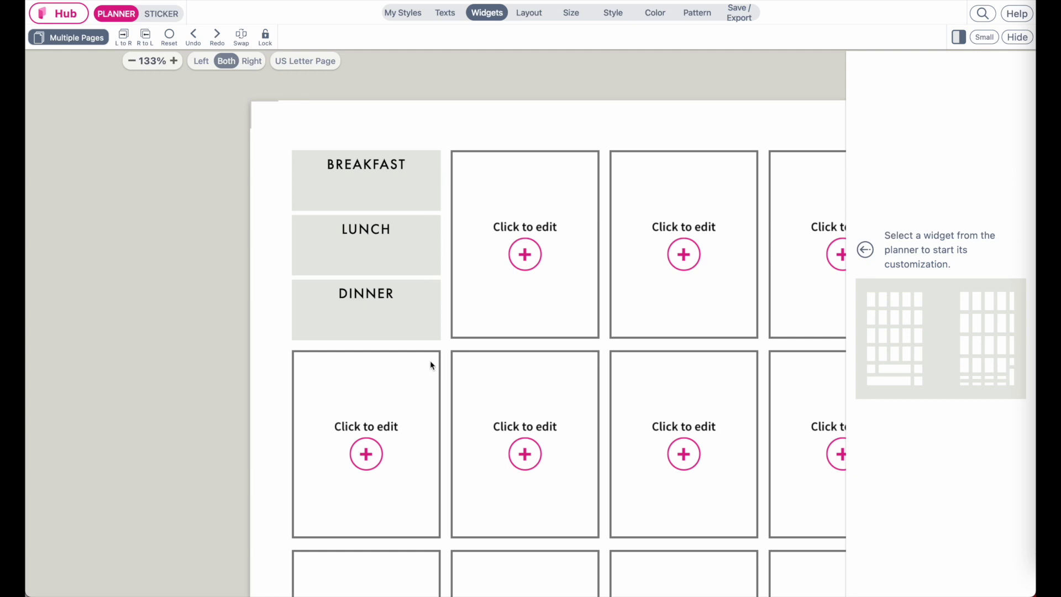
Place the first Grid note widget in the second box of the left page's top row
left_click(490, 311)
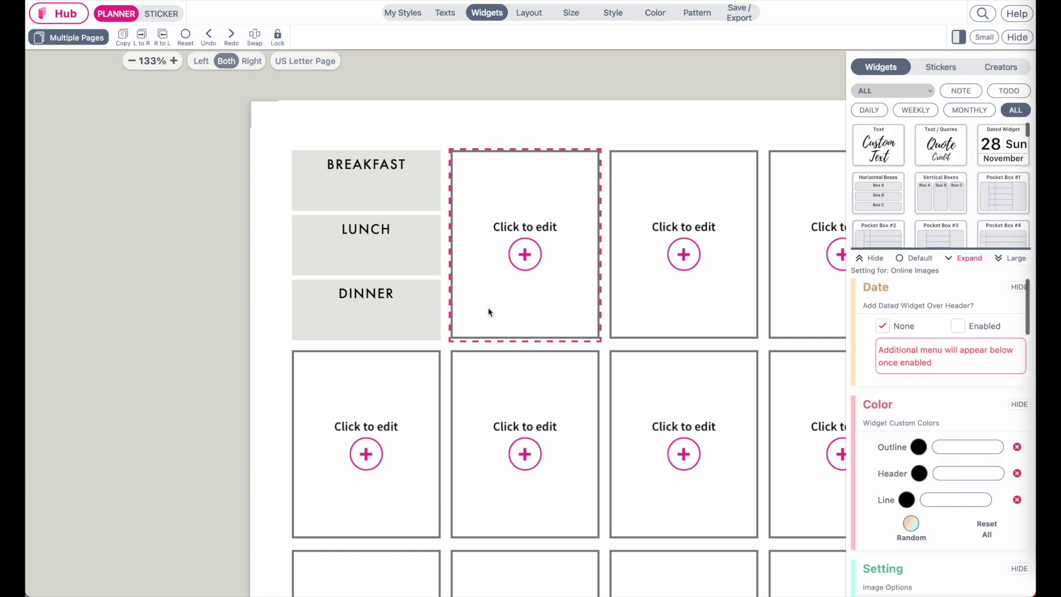
left_click(960, 91)
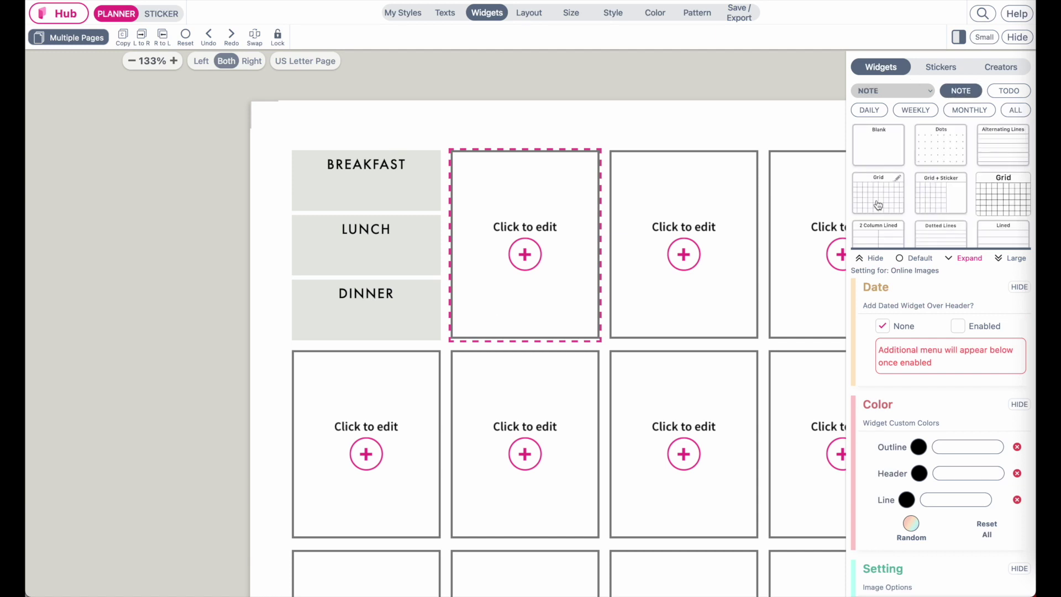
left_click(878, 205)
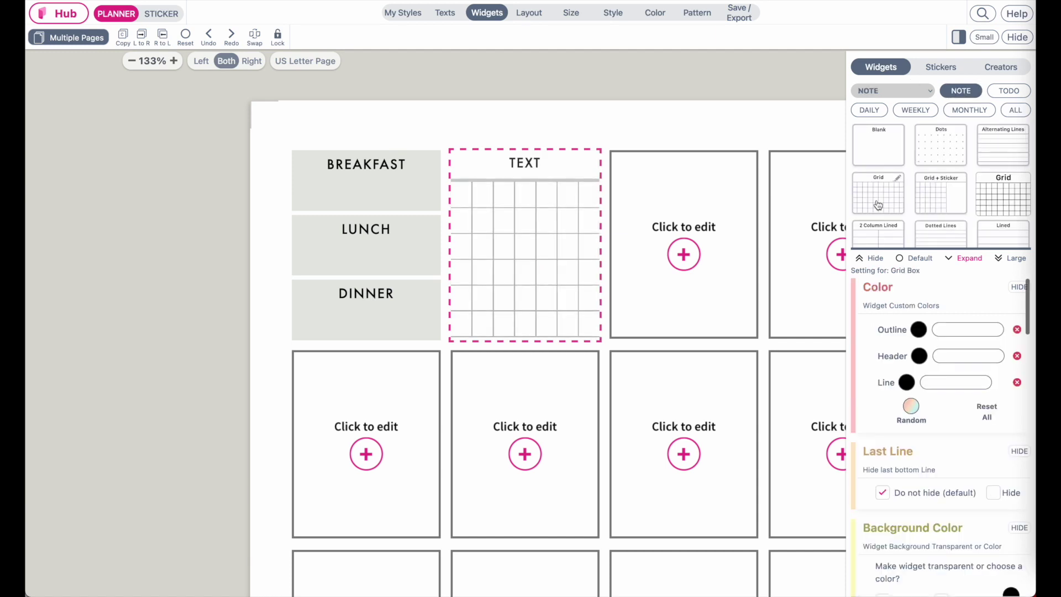
left_click(634, 81)
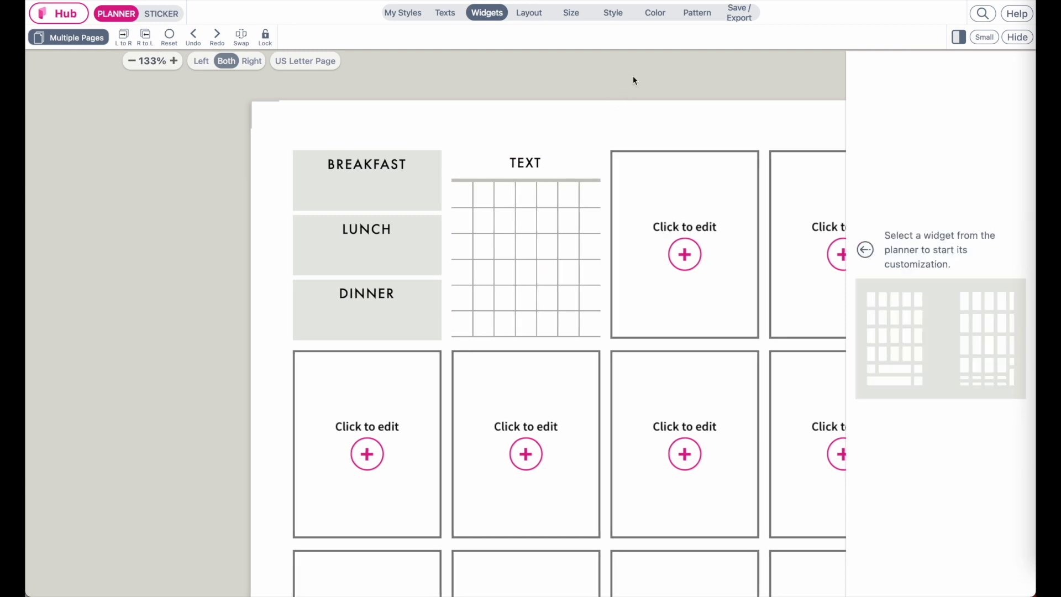
Clear the grid widget's header text and remove its header
left_click(526, 243)
scroll(985, 492, "down", 4)
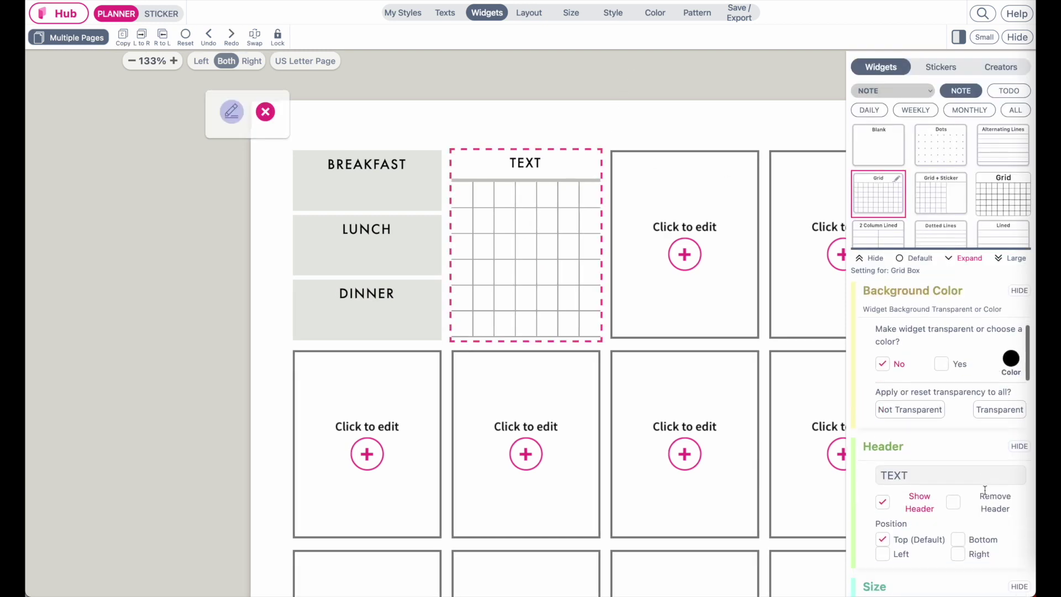
double_click(941, 460)
key("BackSpace")
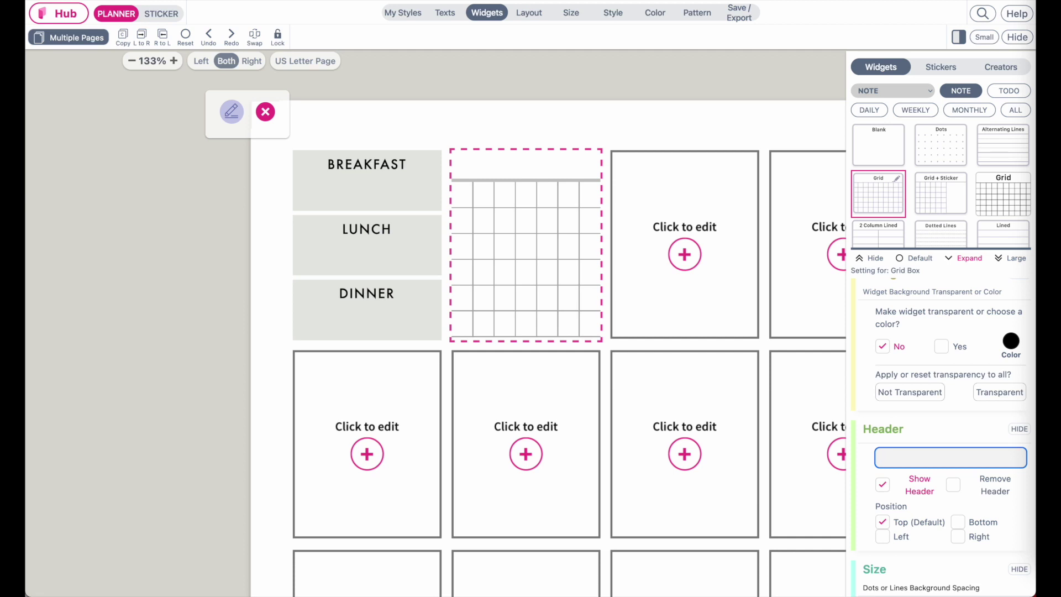
type("hjvjhvjk")
key("BackSpace")
key("BackSpace")
key("BackSpace")
key("BackSpace")
key("BackSpace")
key("BackSpace")
key("BackSpace")
key("BackSpace")
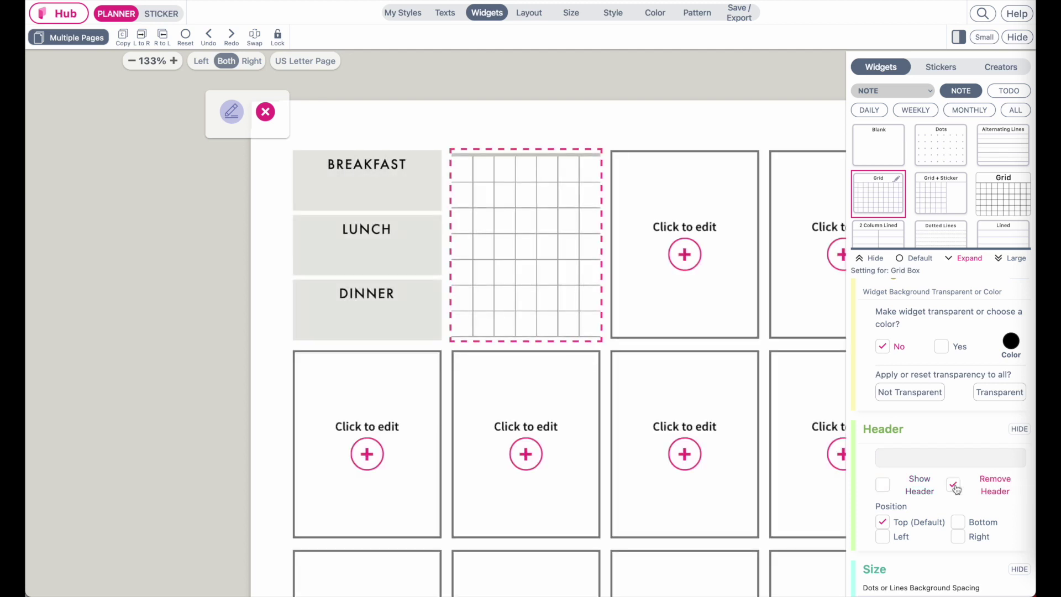
left_click(234, 382)
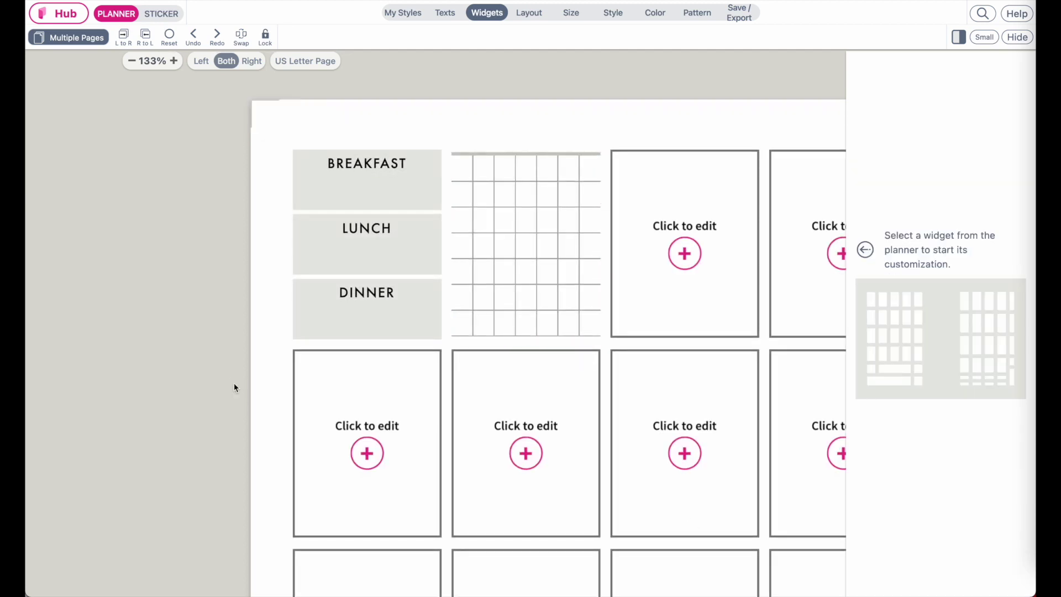
Place the Lined note widget in the third box of the top row and remove its header
left_click(692, 250)
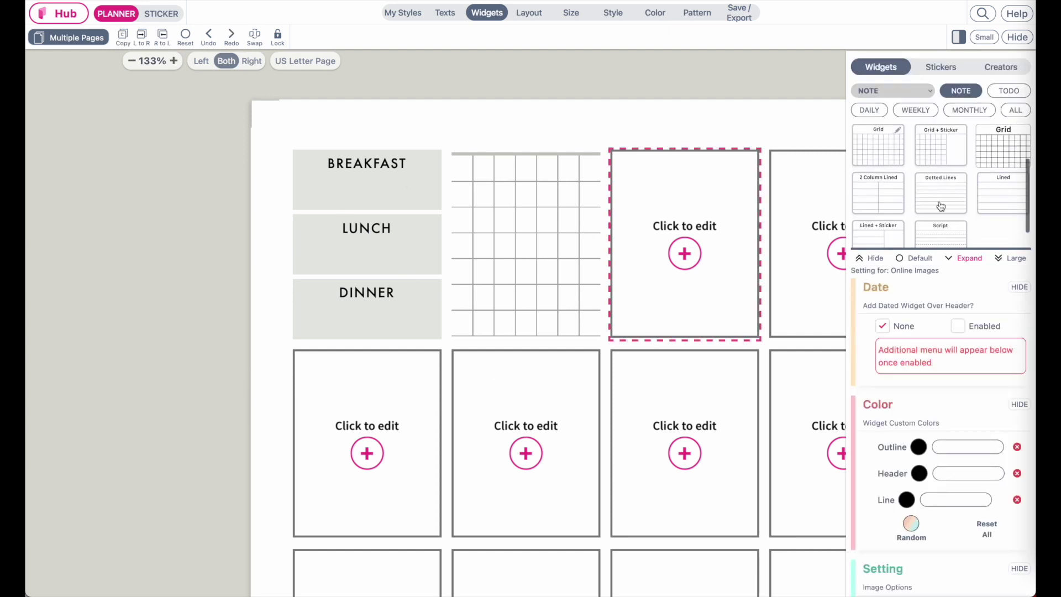
left_click(997, 206)
scroll(989, 439, "down", 1)
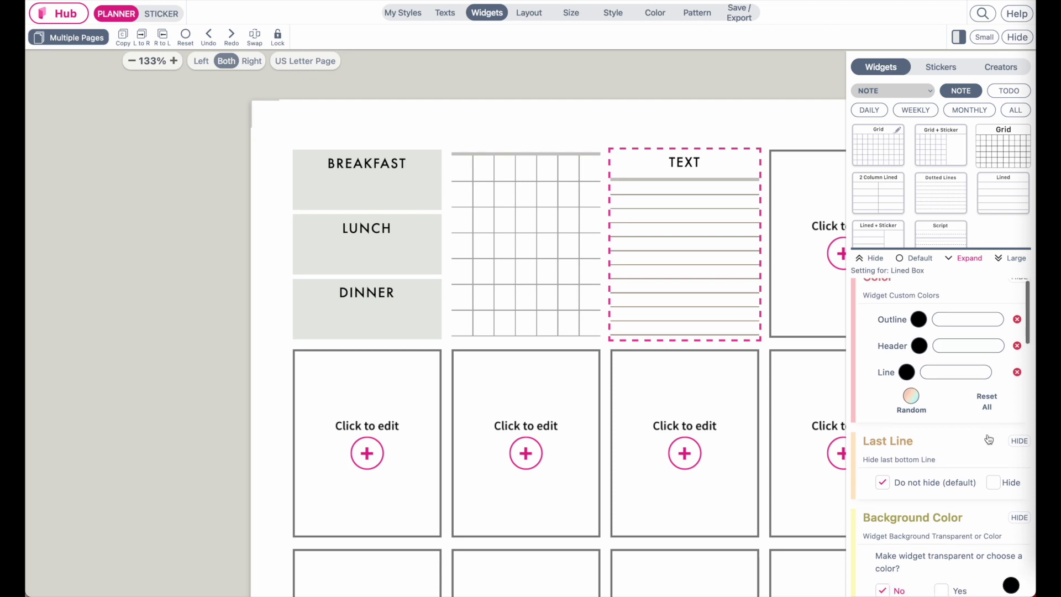
scroll(989, 439, "down", 2)
left_click(995, 374)
scroll(995, 374, "down", 3)
left_click(953, 510)
Place the Calendar widget in the fourth box of the left page's top row and set its month to July 2022
scroll(712, 241, "right", 5)
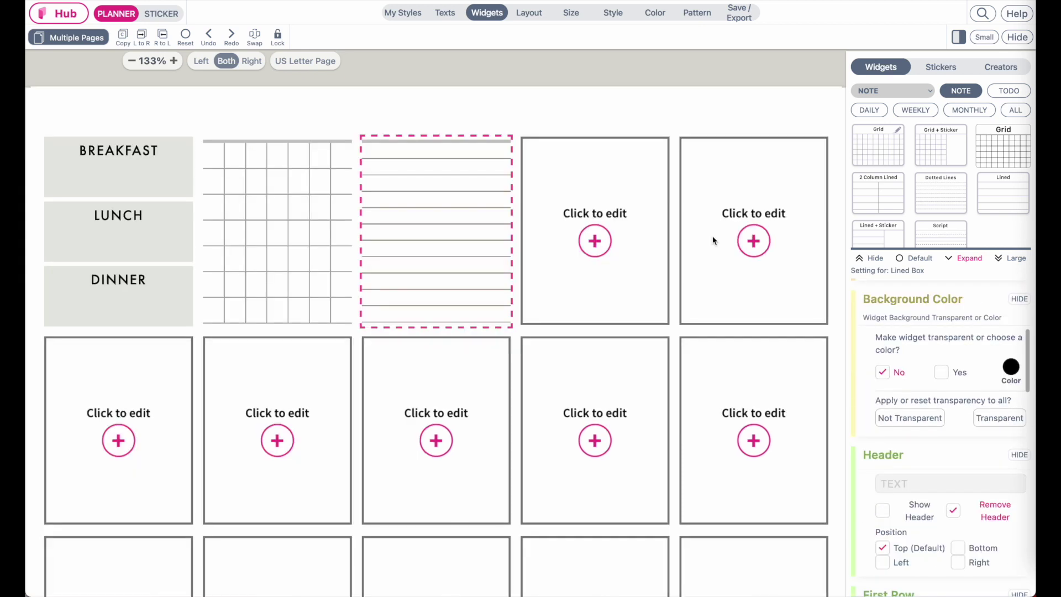
left_click(615, 217)
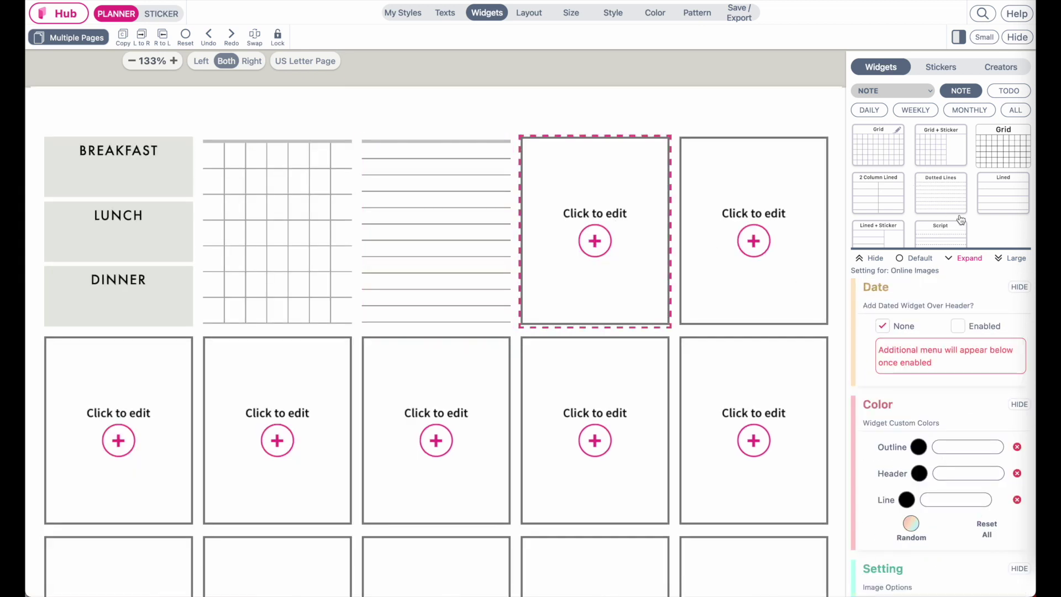
left_click(1016, 110)
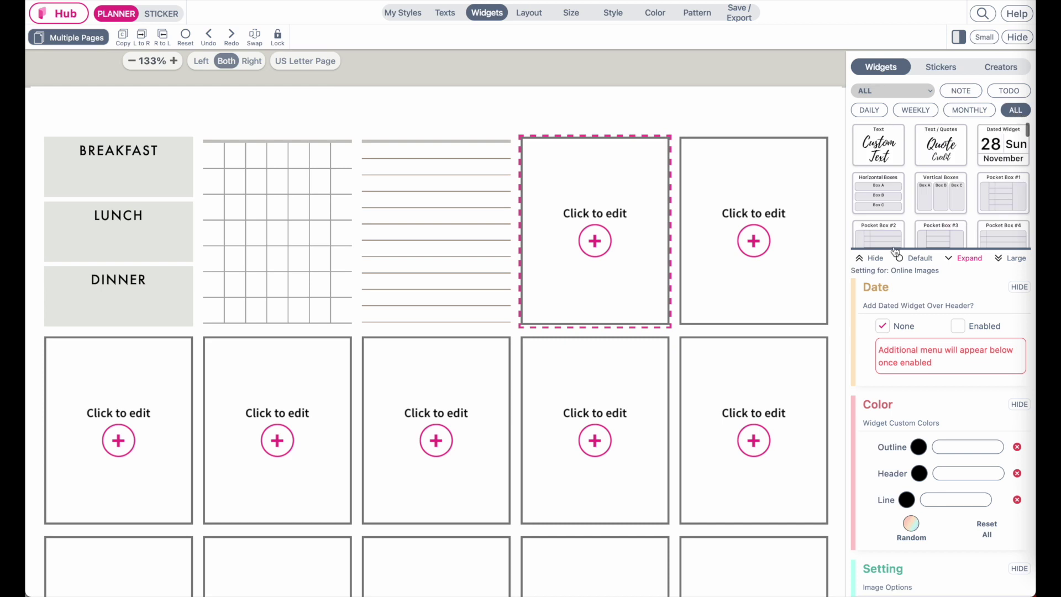
scroll(939, 219, "down", 5)
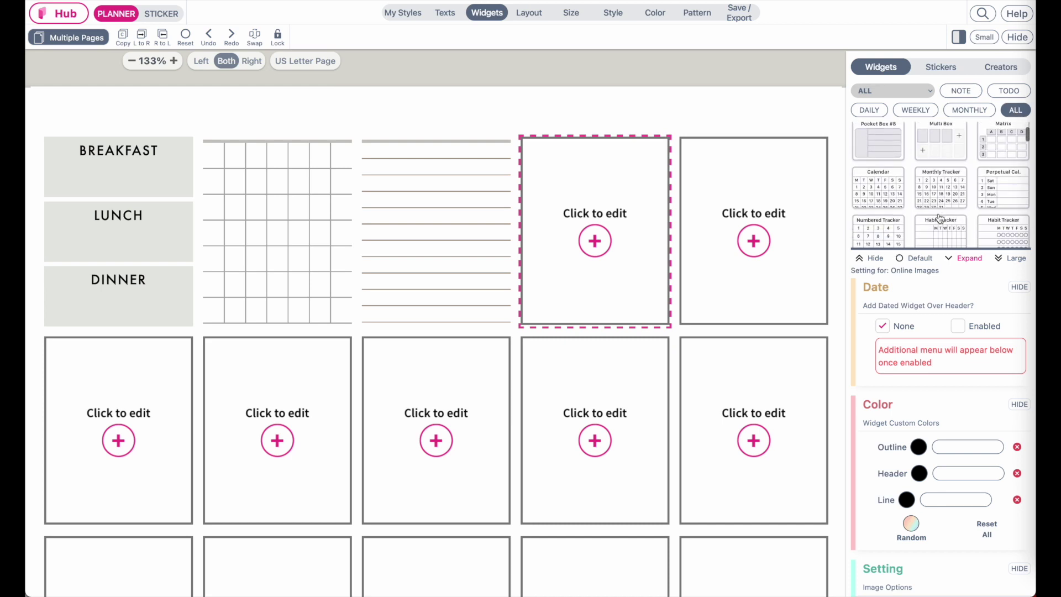
left_click(872, 200)
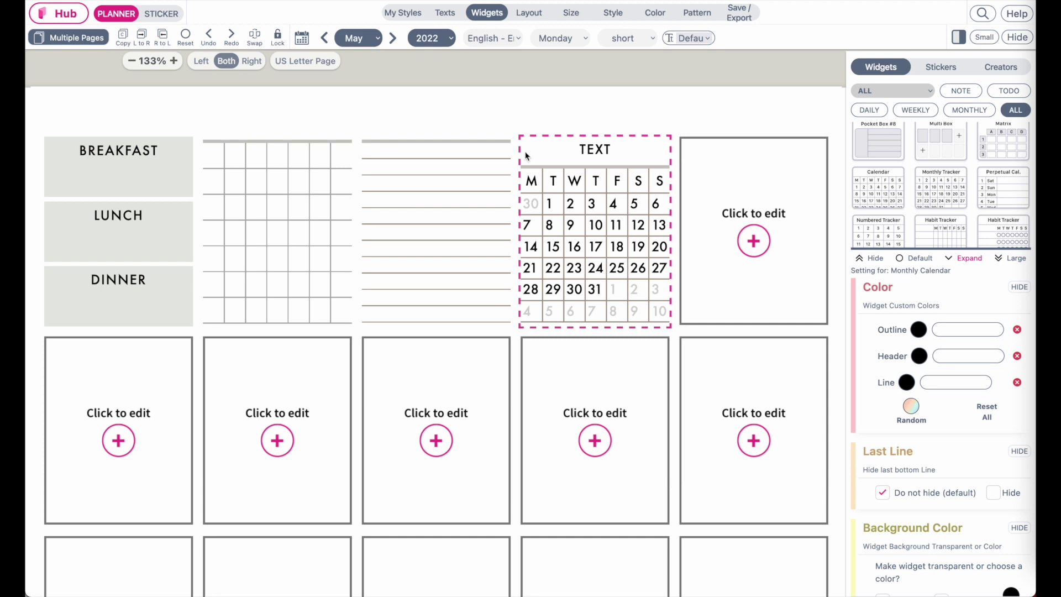
left_click(394, 38)
left_click(394, 38)
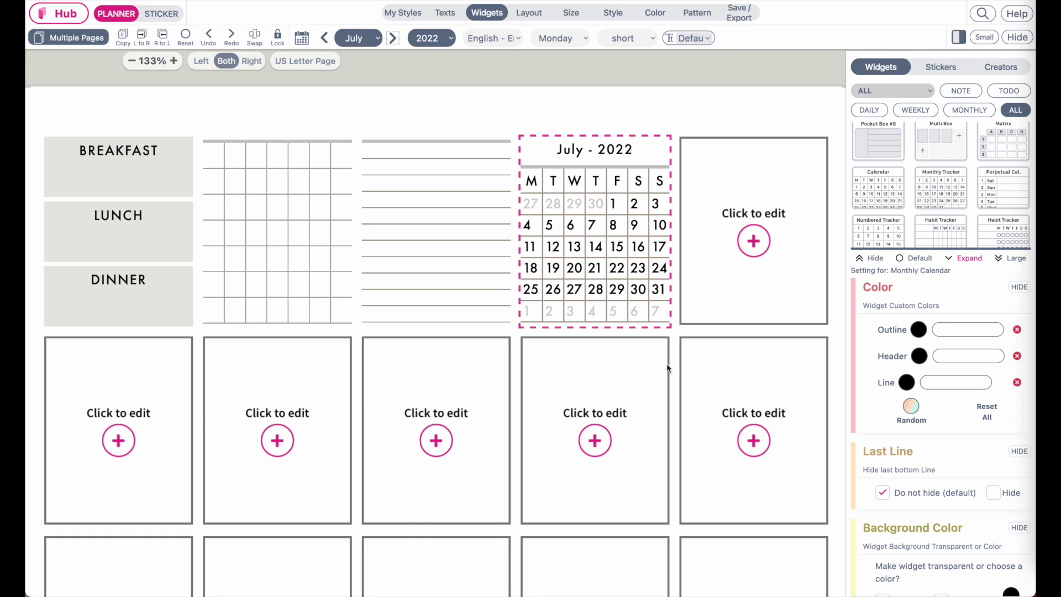
Reduce the calendar widget to 5 rows and set its numerical dates' position to Centered (Cannot Write)
scroll(912, 431, "down", 6)
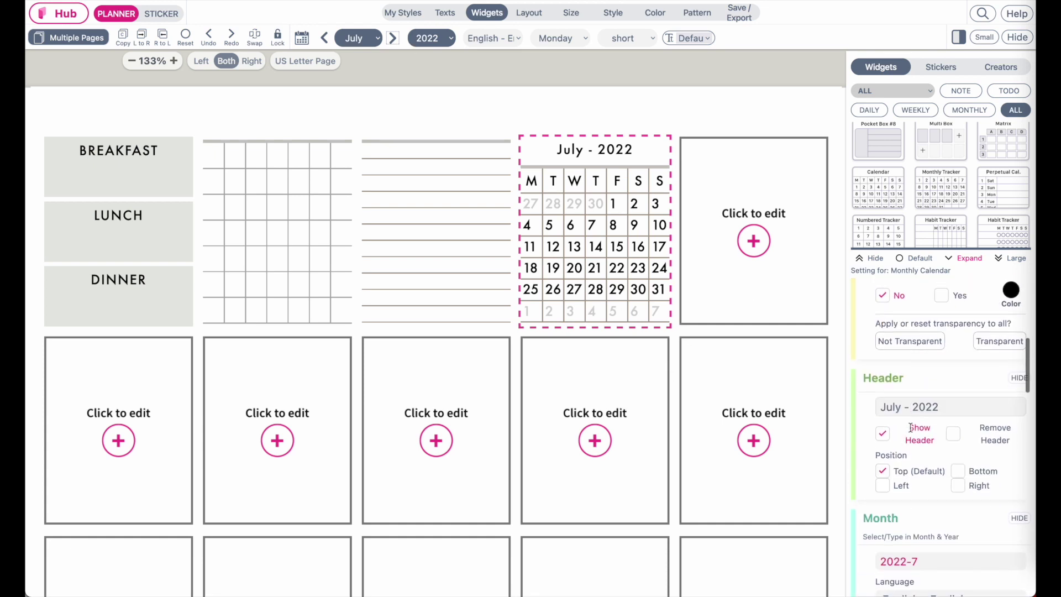
scroll(911, 544, "down", 5)
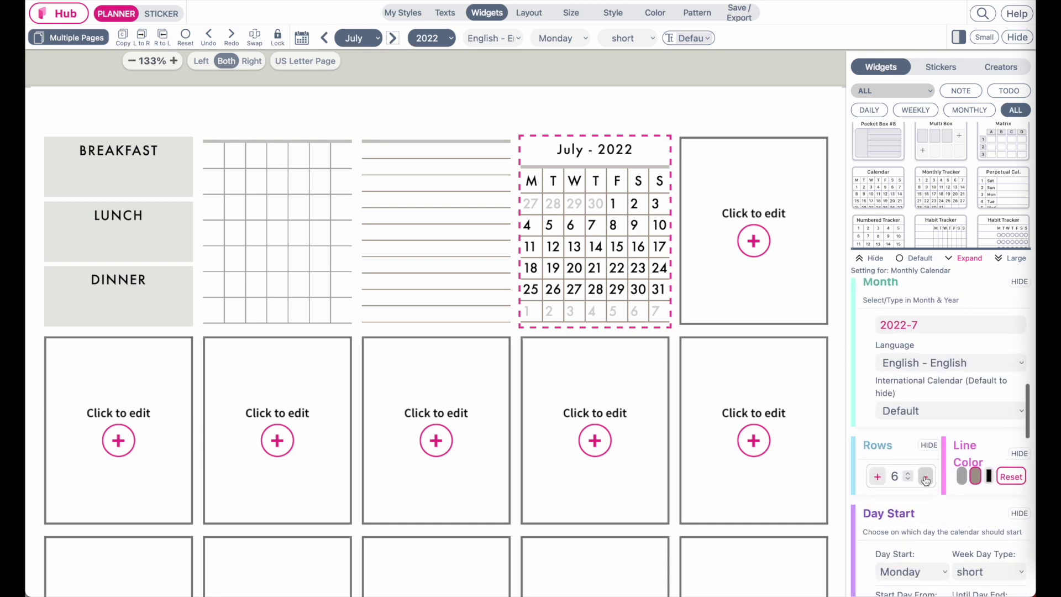
left_click(925, 479)
scroll(926, 479, "down", 4)
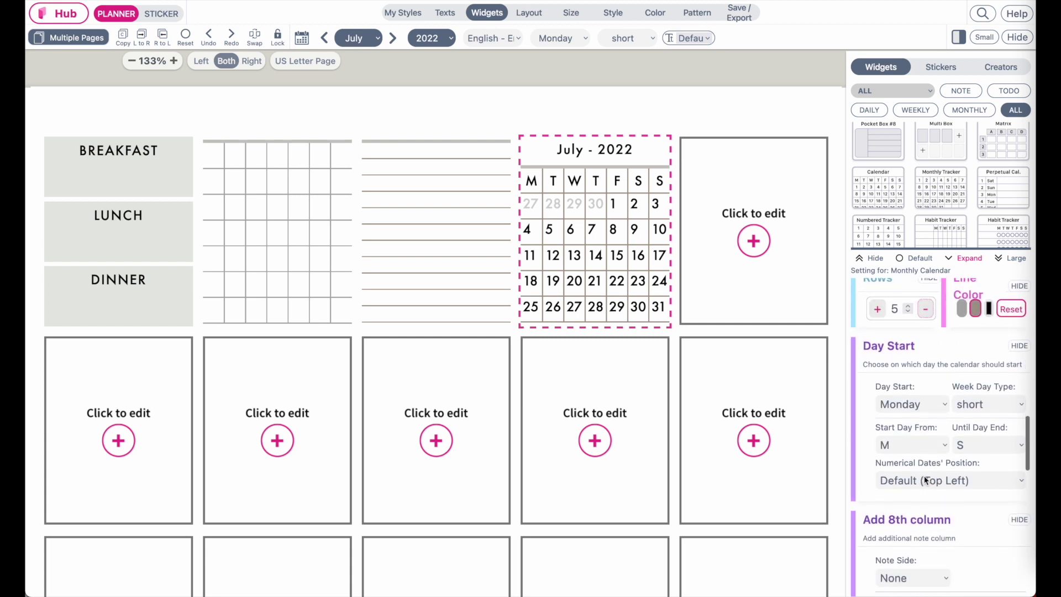
left_click(934, 462)
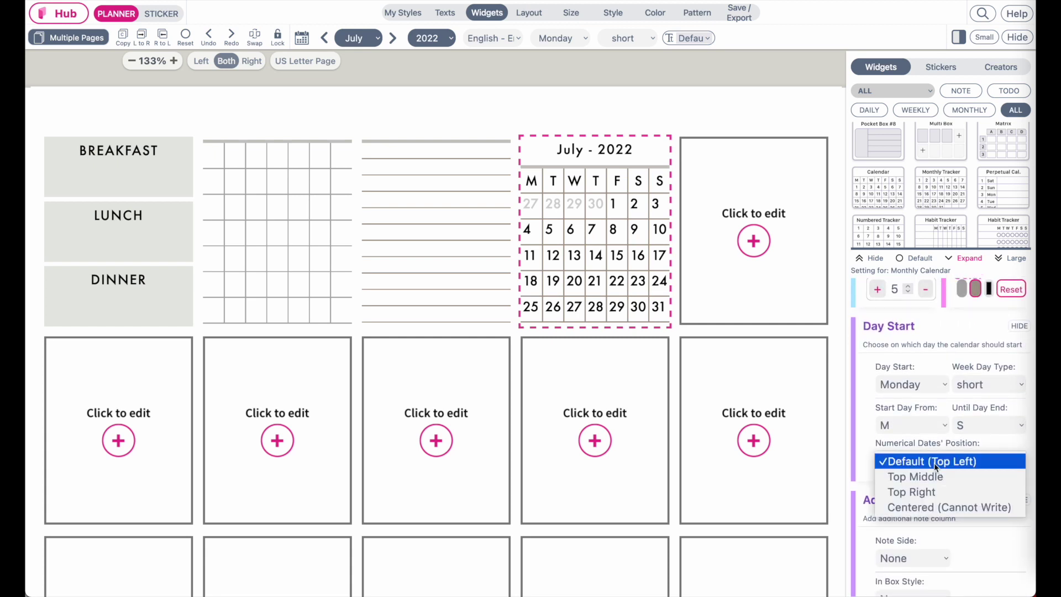
left_click(926, 508)
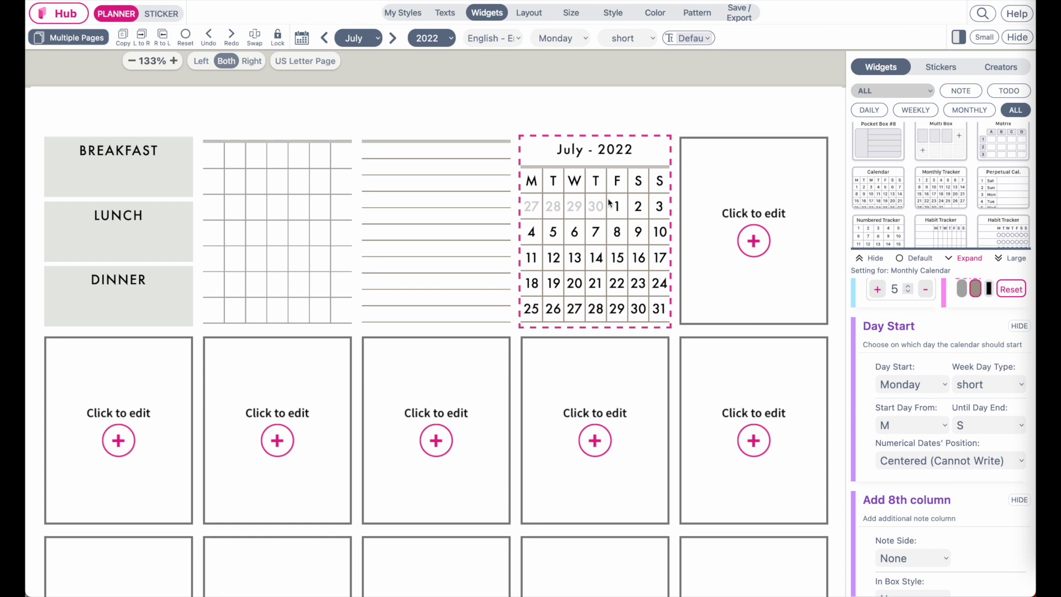
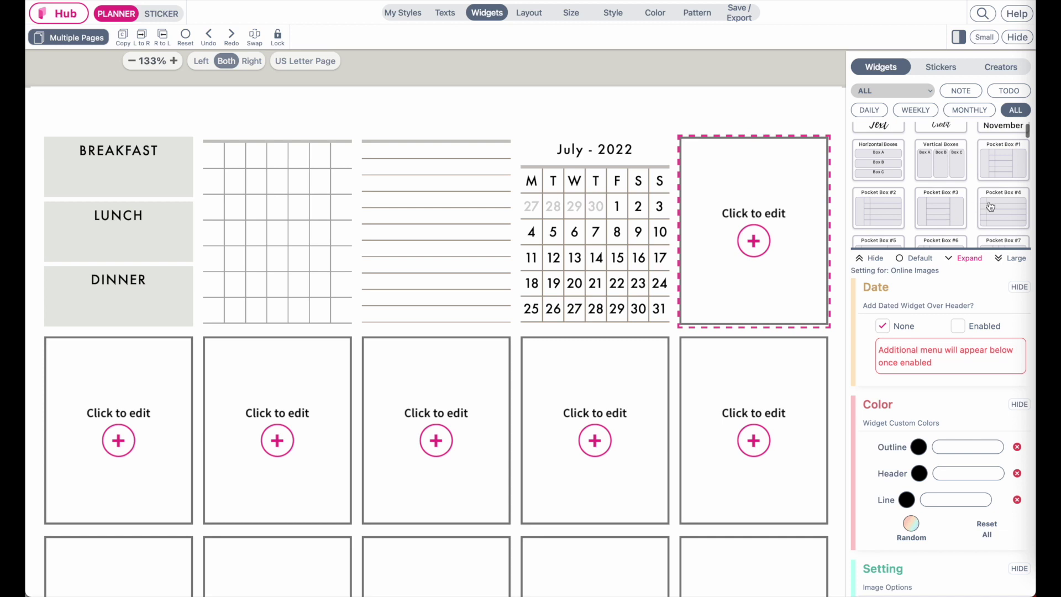
Place the Pocket Box #4 widget in the fifth box of the top row with 1 section and 7 rows
left_click(1003, 213)
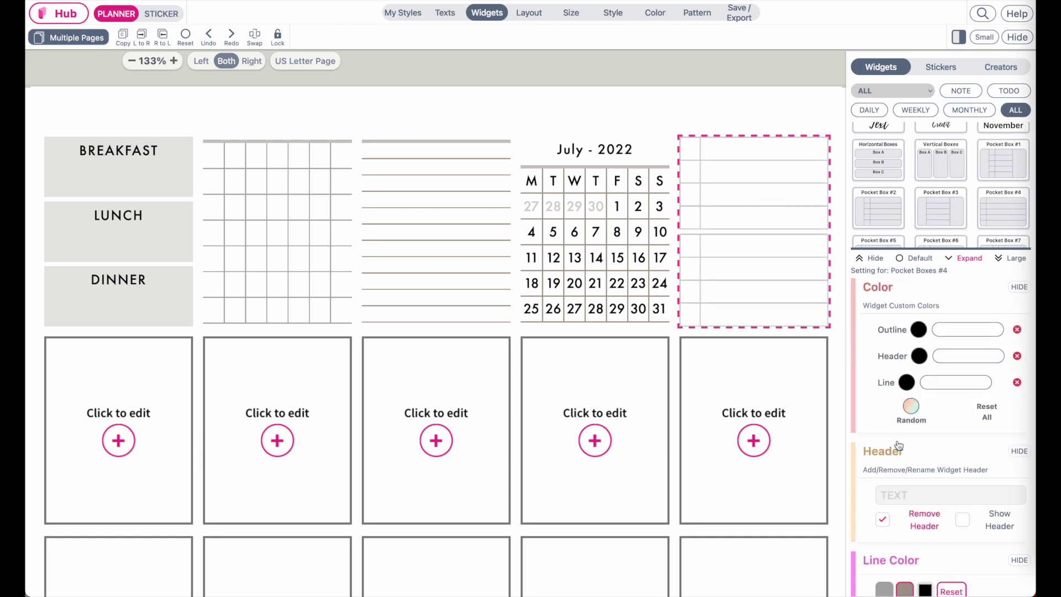
scroll(898, 445, "down", 5)
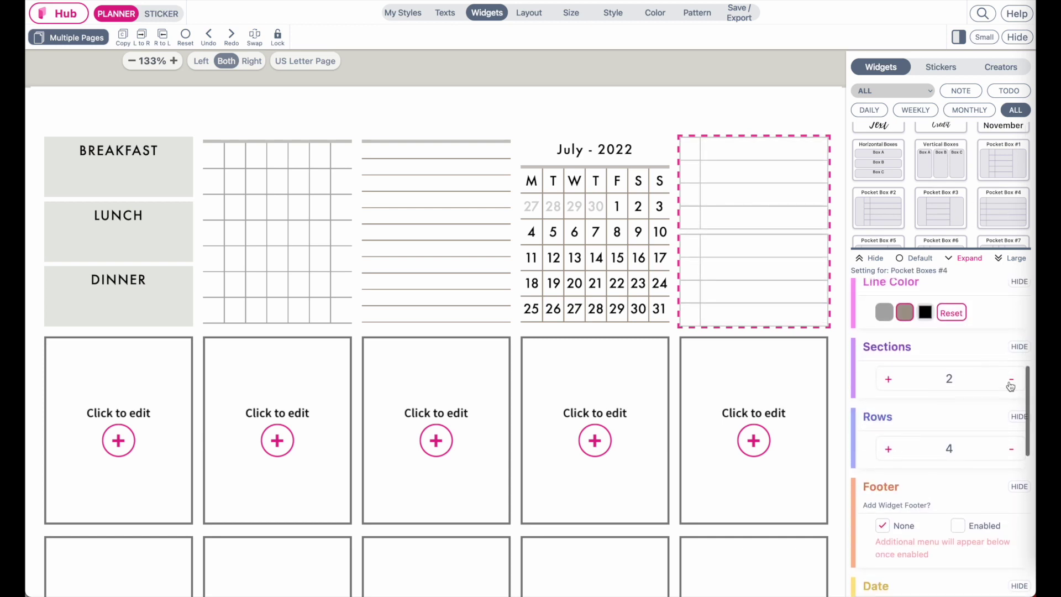
left_click(1011, 379)
left_click(888, 449)
left_click(888, 449)
left_click(888, 449)
left_click(730, 70)
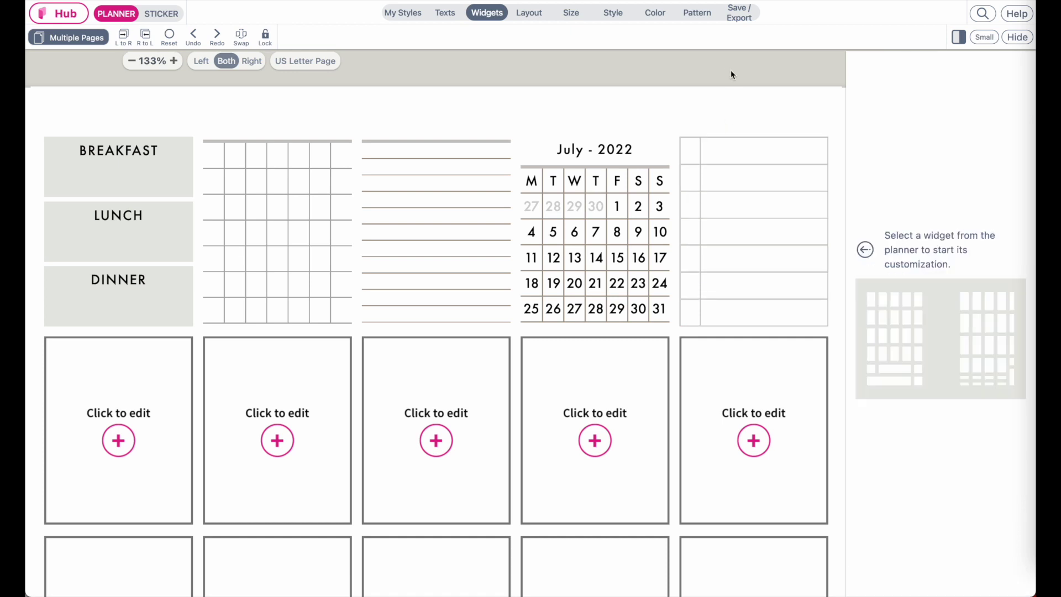
Fill the narrow first column of the pocket box widget with the weekday initials M, T, W, T, F, S, S
scroll(731, 69, "right", 5)
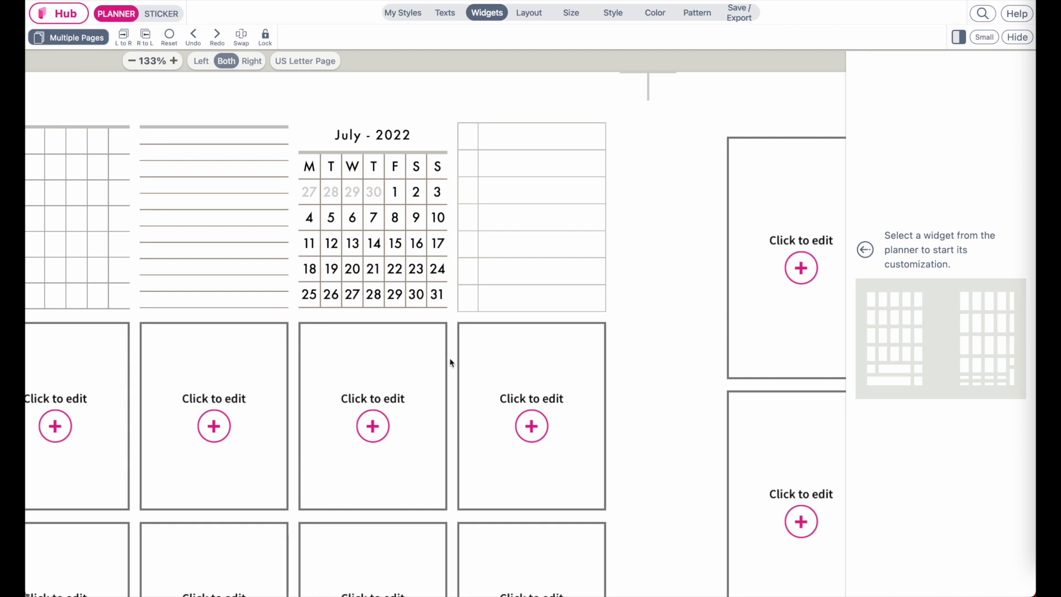
left_click(465, 145)
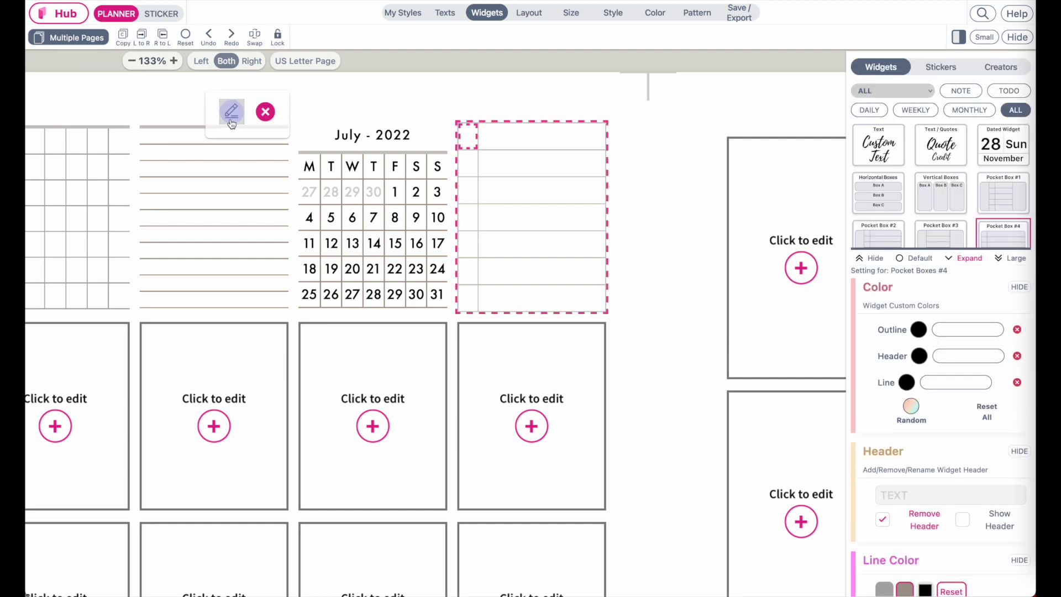
left_click(230, 115)
type("M")
left_click(470, 165)
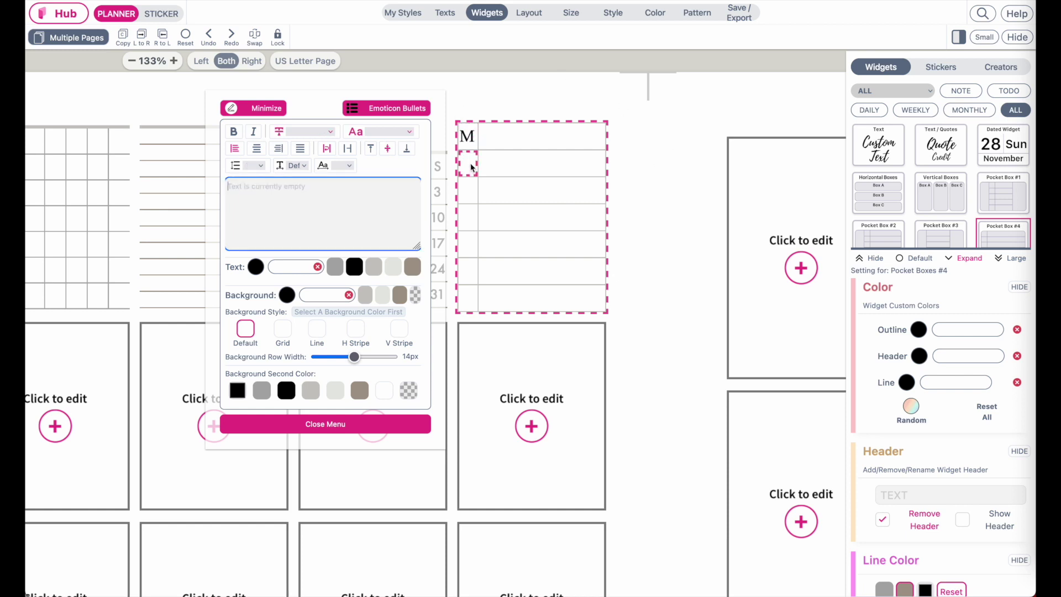
type("T")
left_click(468, 190)
type("W")
left_click(467, 225)
type("T")
left_click(468, 251)
type("F")
left_click(469, 271)
type("S")
left_click(469, 299)
type("S")
left_click(351, 425)
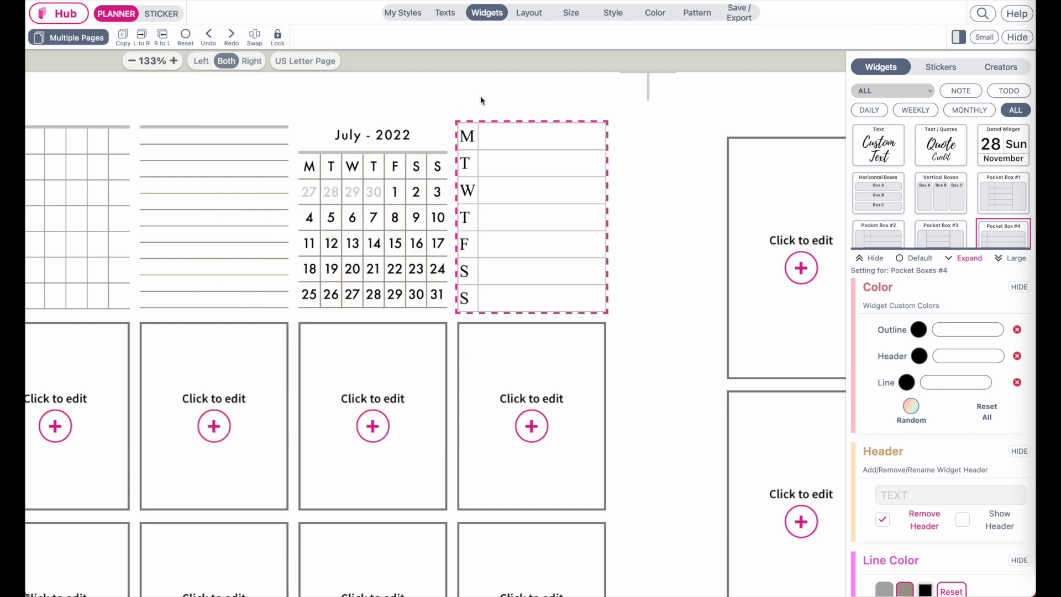
left_click(501, 66)
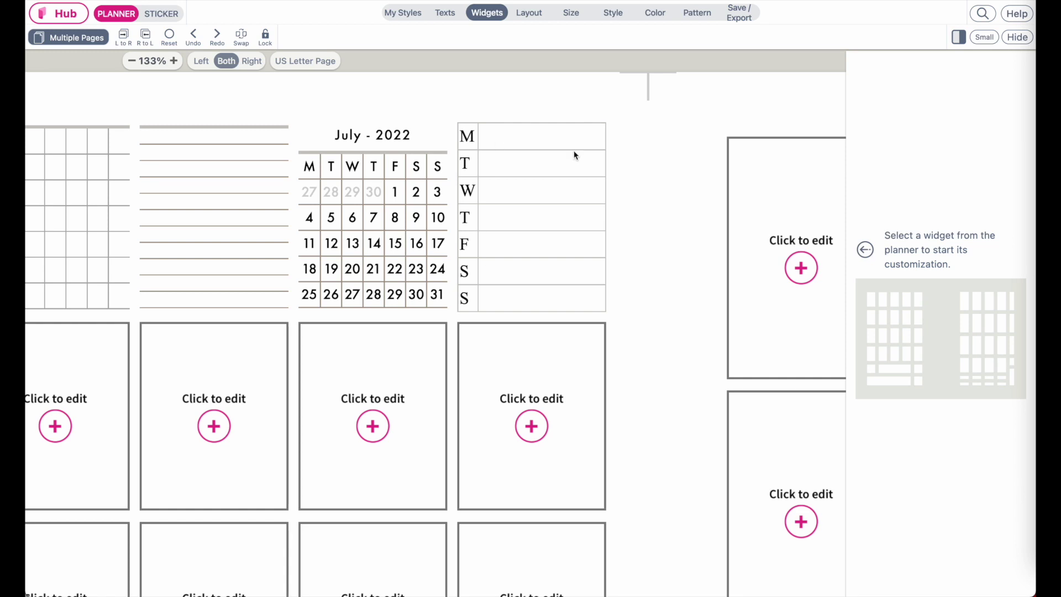
Change the h2 widget header font to Raleway-Italic-VariableFont_wght
scroll(551, 285, "left", 5)
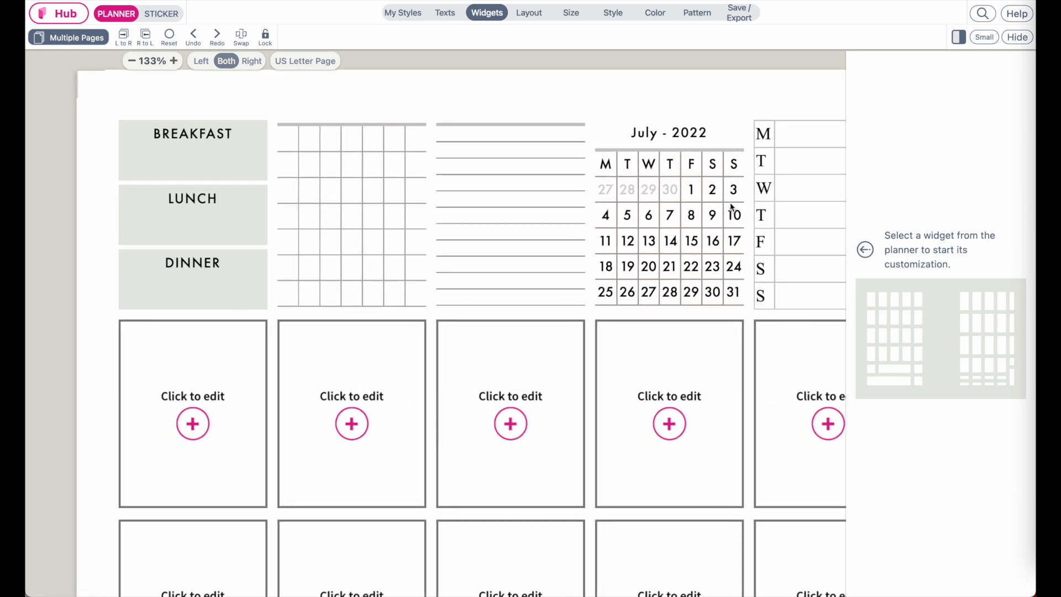
left_click(451, 15)
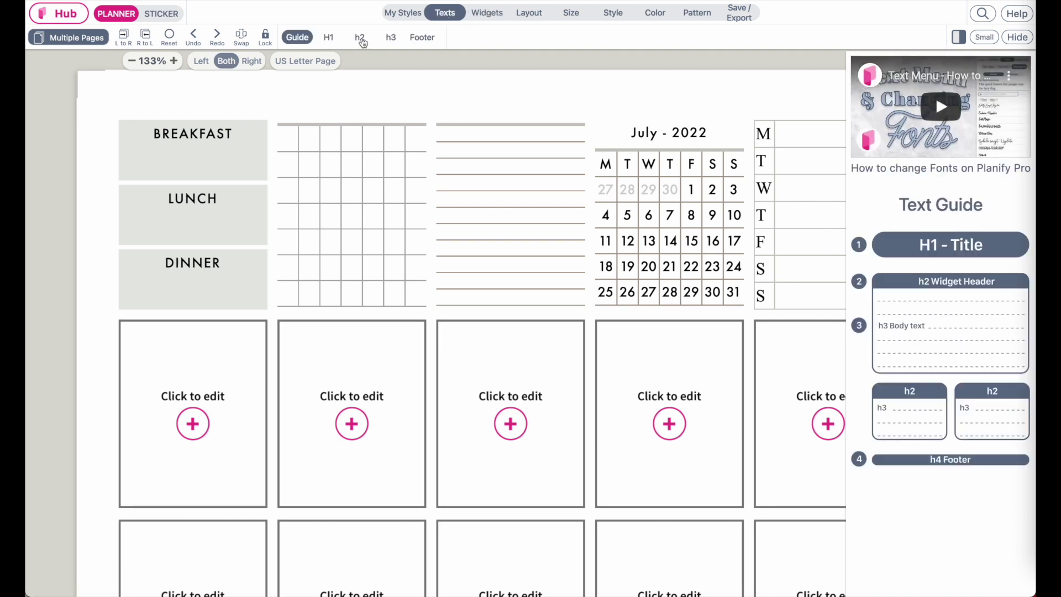
left_click(360, 38)
left_click(1028, 171)
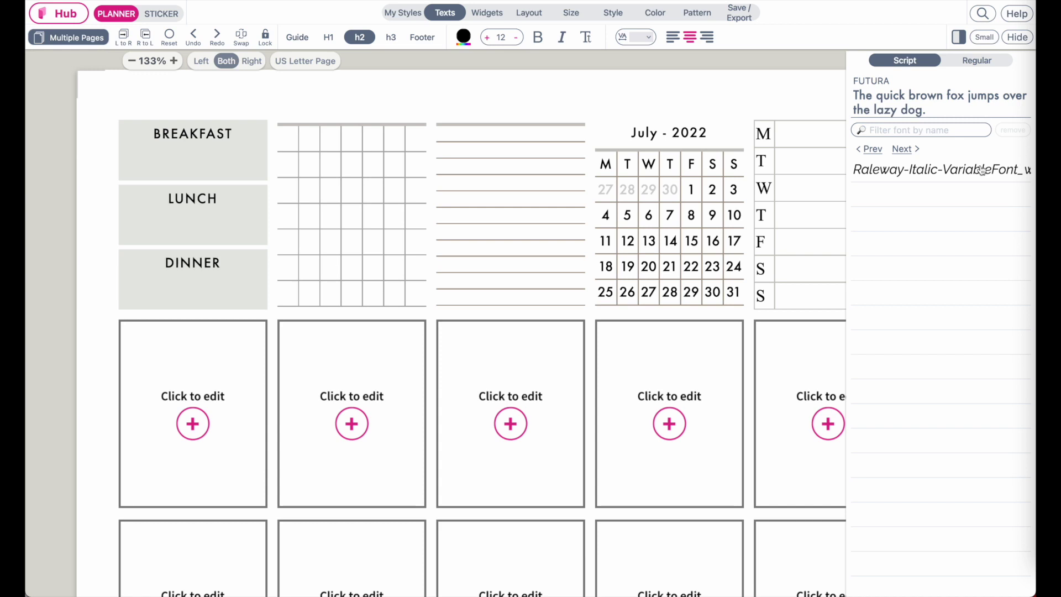
Set the h3 body text font to Raleway-Italic-VariableFont_wght and adjust its size to suit the weekday initials
left_click(391, 37)
scroll(679, 139, "right", 3)
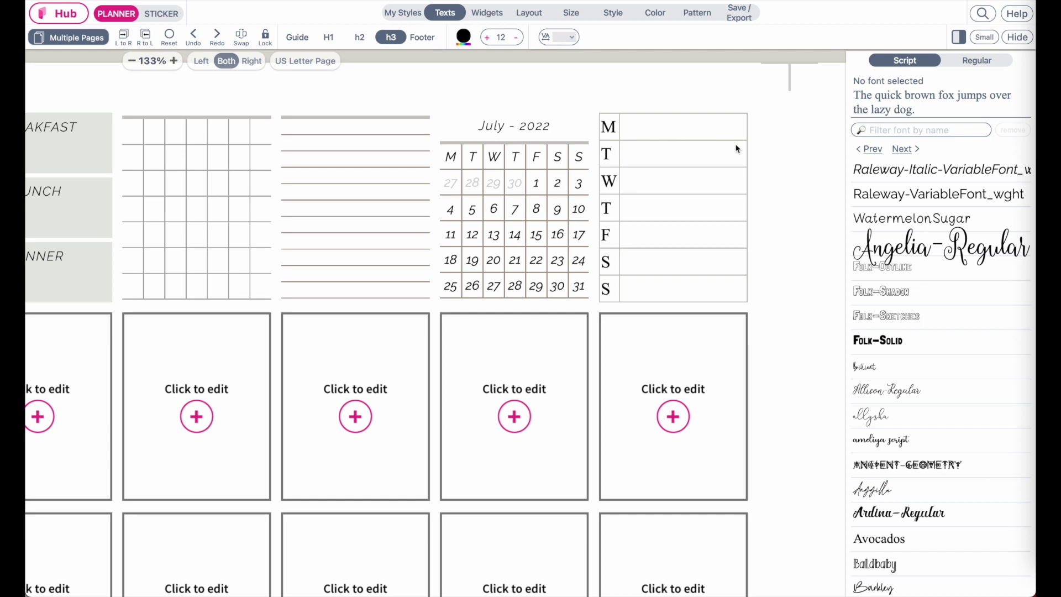
left_click(918, 176)
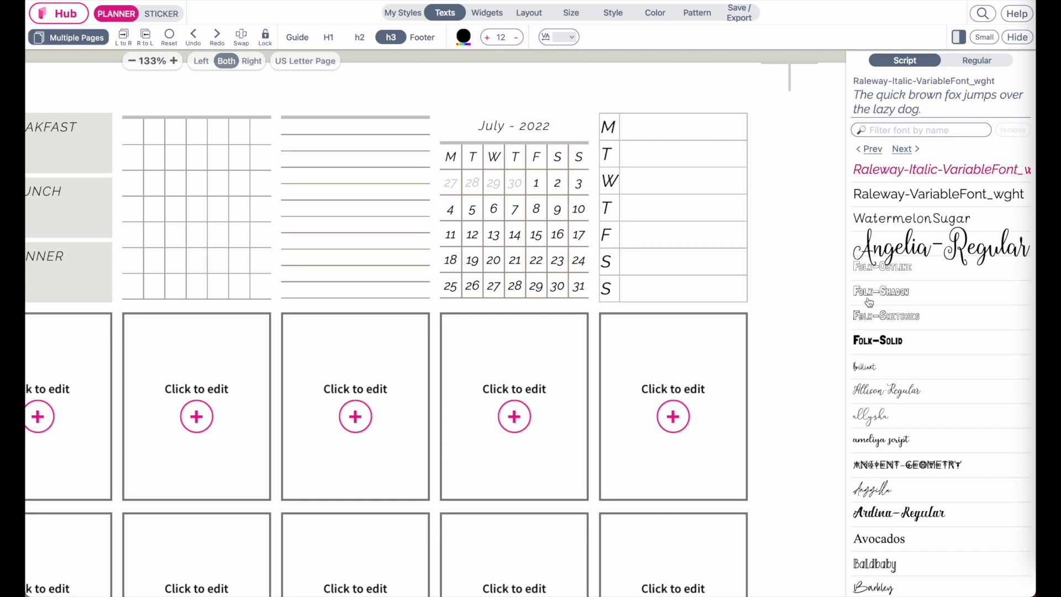
left_click(519, 37)
left_click(520, 37)
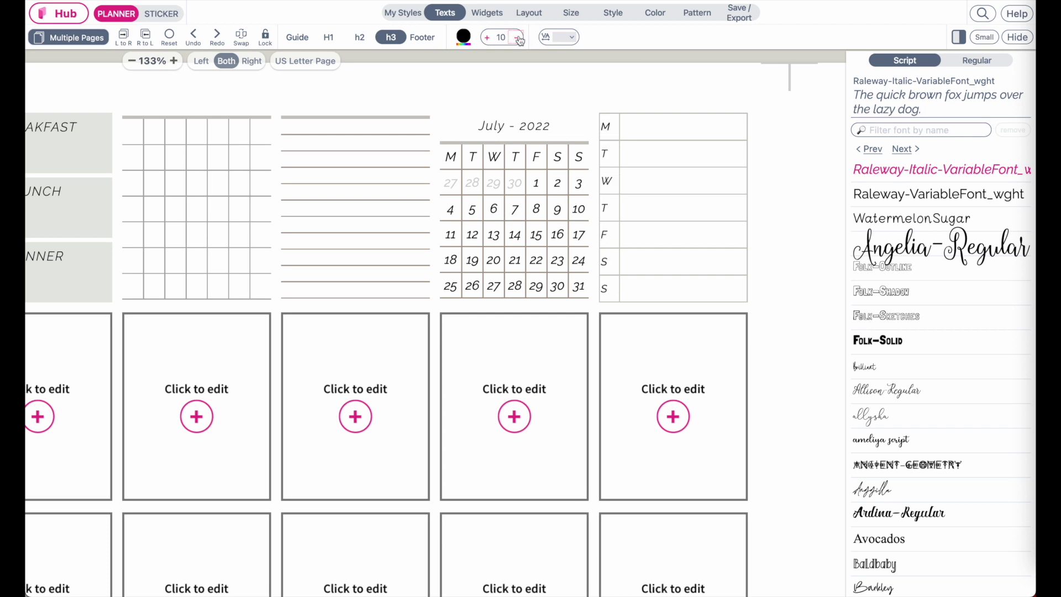
left_click(486, 37)
left_click(486, 38)
Centre-align each weekday initial within its cell in the pocket box widget
left_click(606, 132)
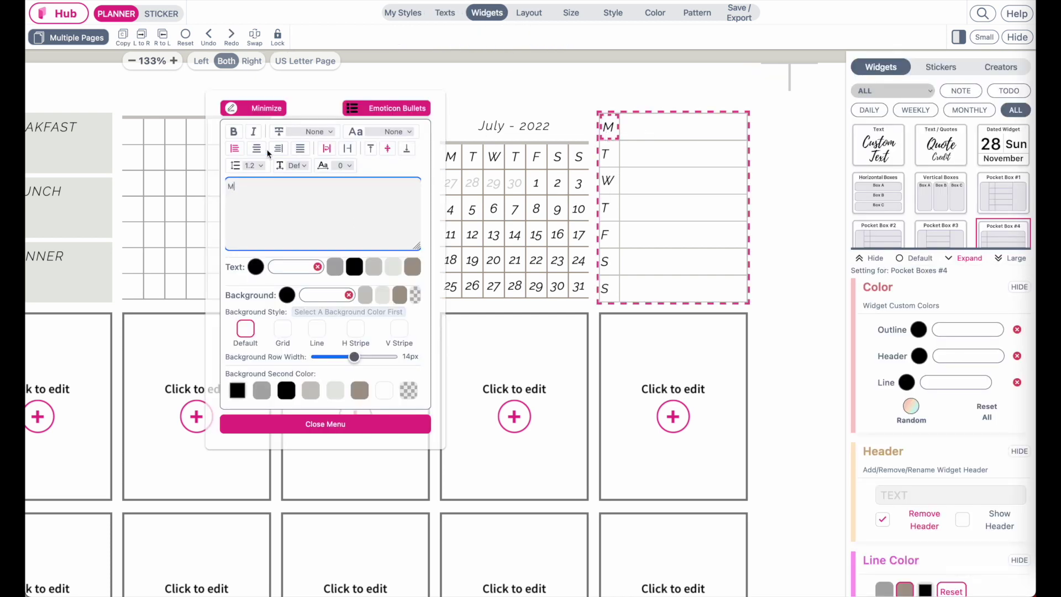
left_click(610, 155)
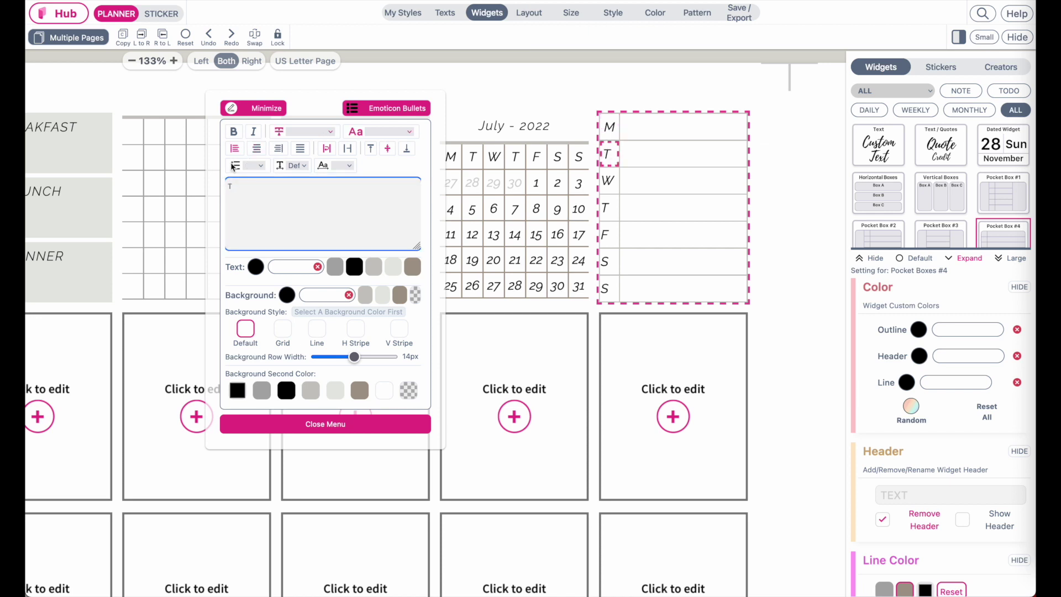
left_click(609, 180)
key("Tab")
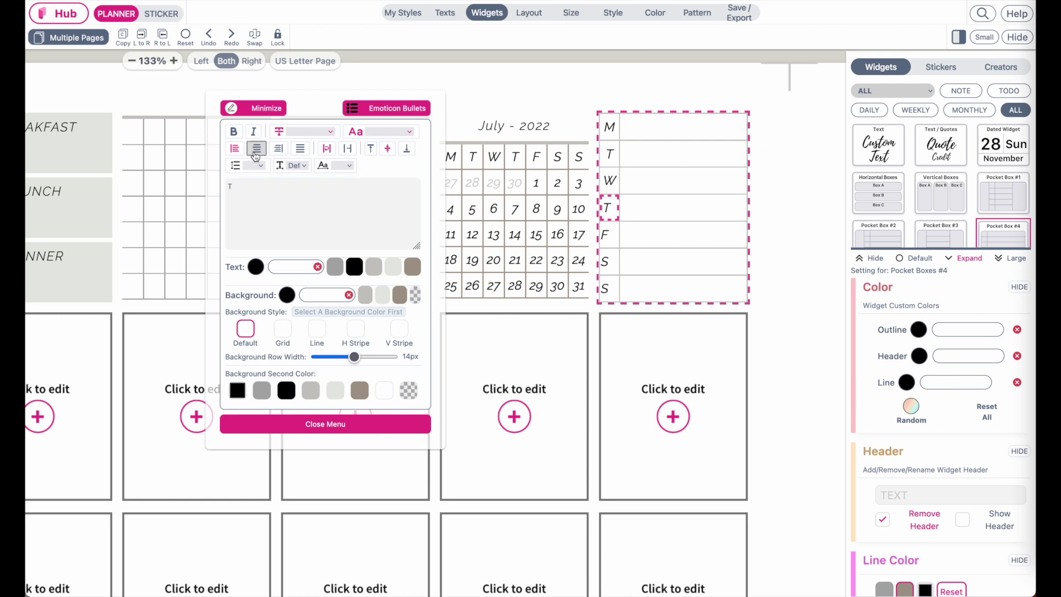
left_click(603, 237)
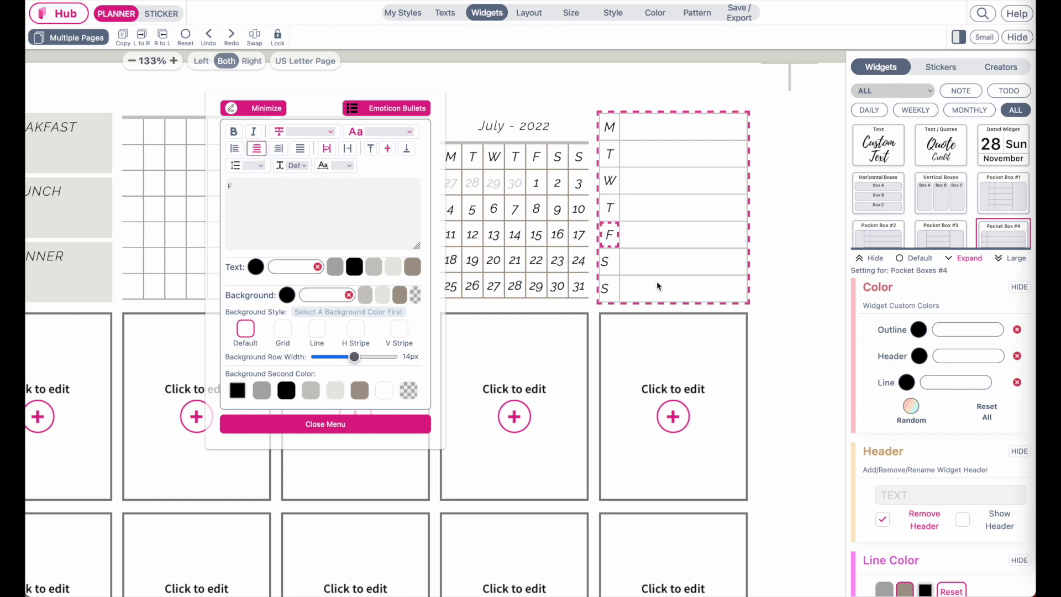
left_click(619, 259)
left_click(257, 148)
left_click(304, 426)
left_click(520, 54)
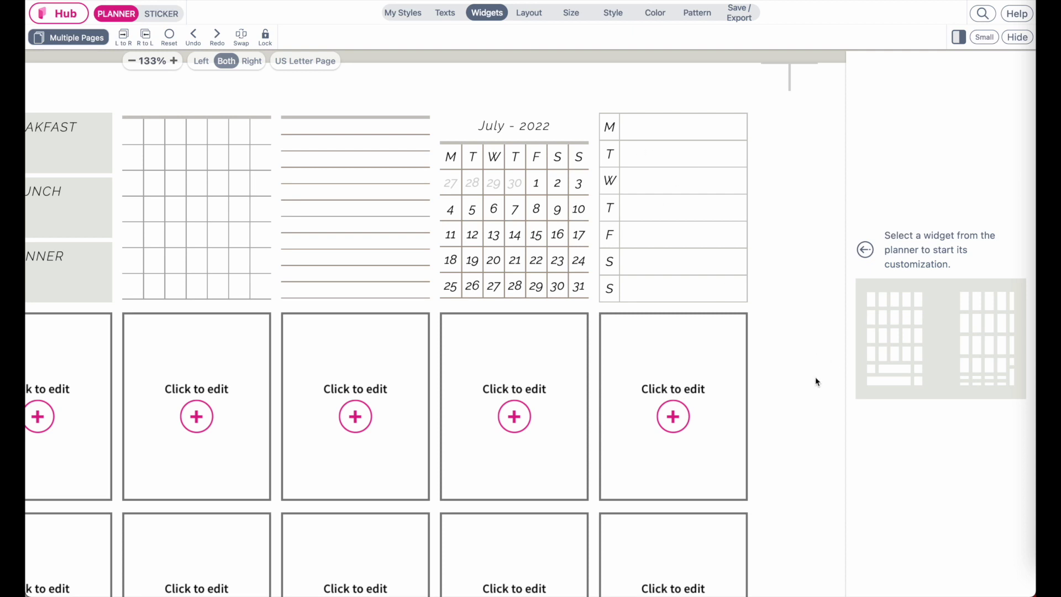
Place the List to-do widget in the first box of the left page's second row
scroll(663, 415, "left", 3)
left_click(213, 402)
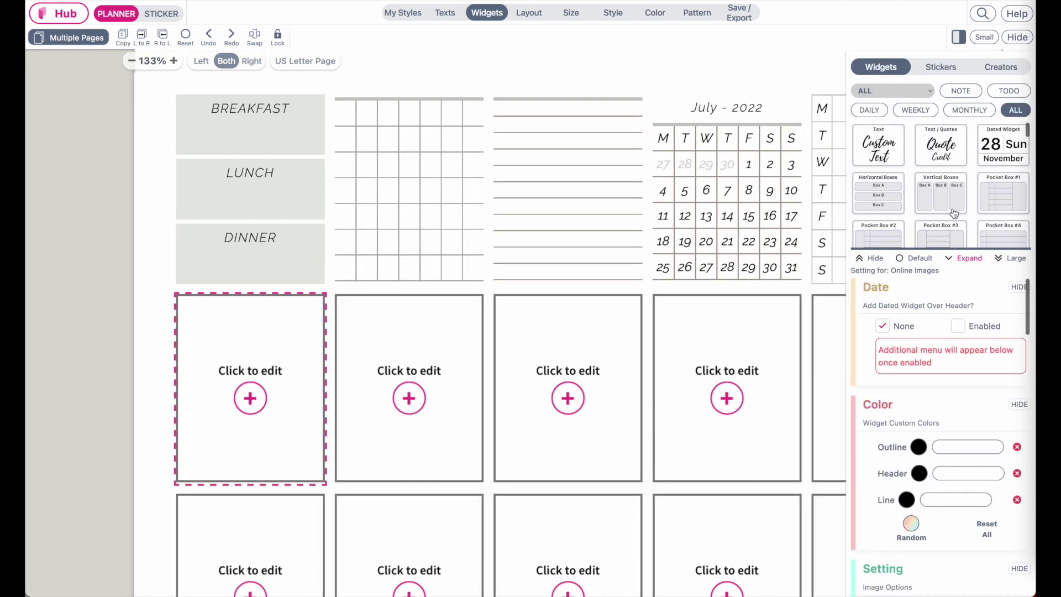
scroll(953, 213, "down", 3)
scroll(985, 235, "down", 2)
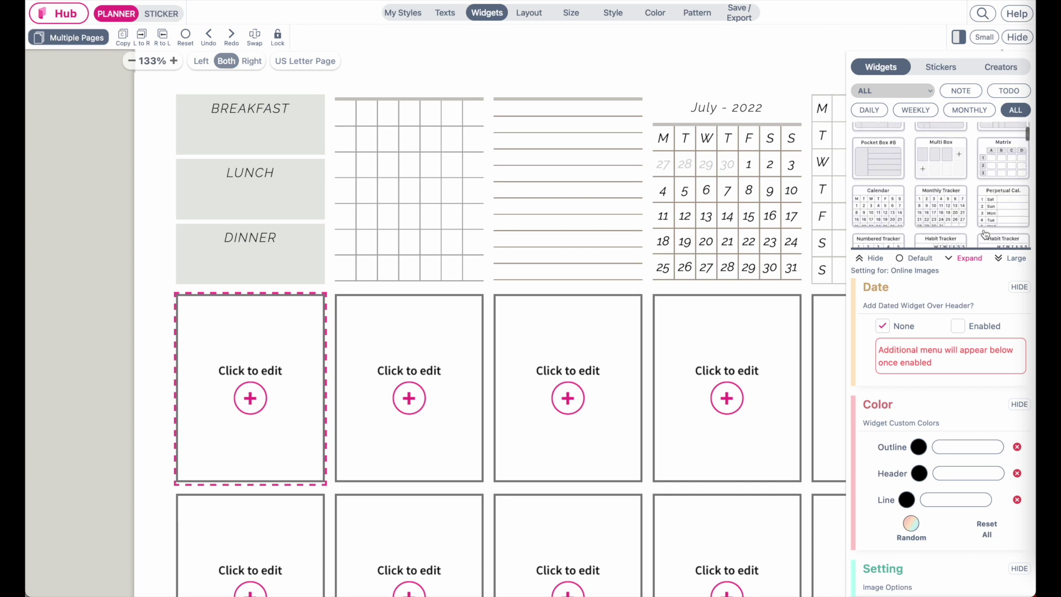
left_click(1014, 95)
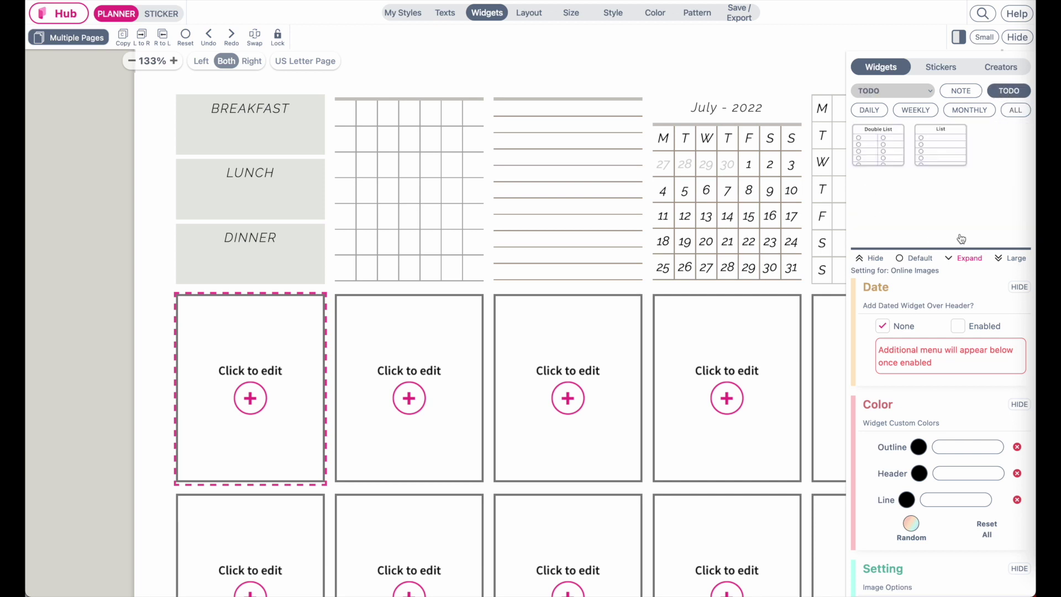
left_click(940, 157)
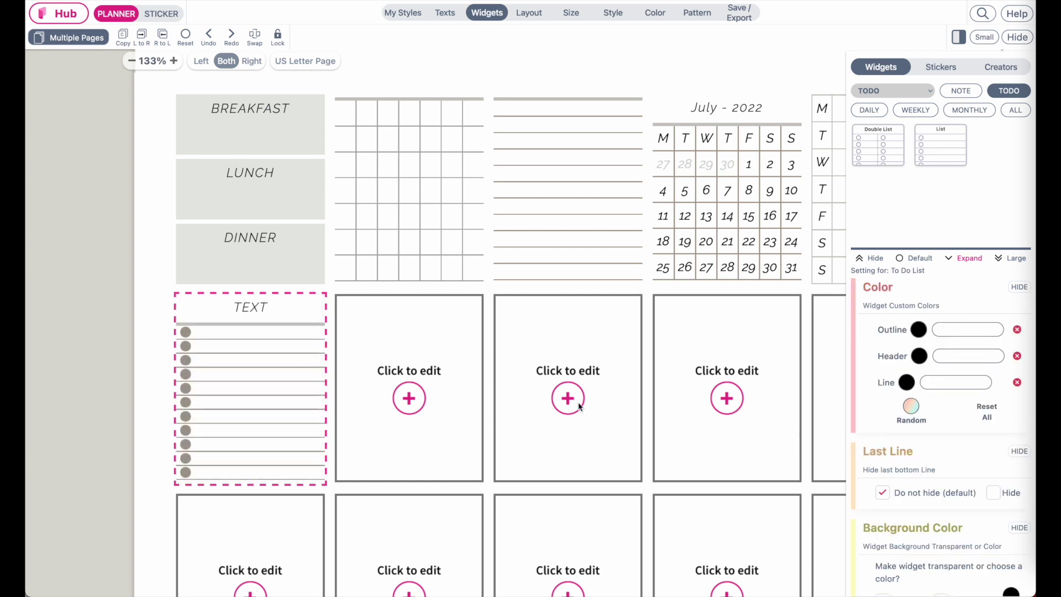
Change the header text of the to-do list widget to Tasks, keeping the header shown
scroll(940, 470, "down", 4)
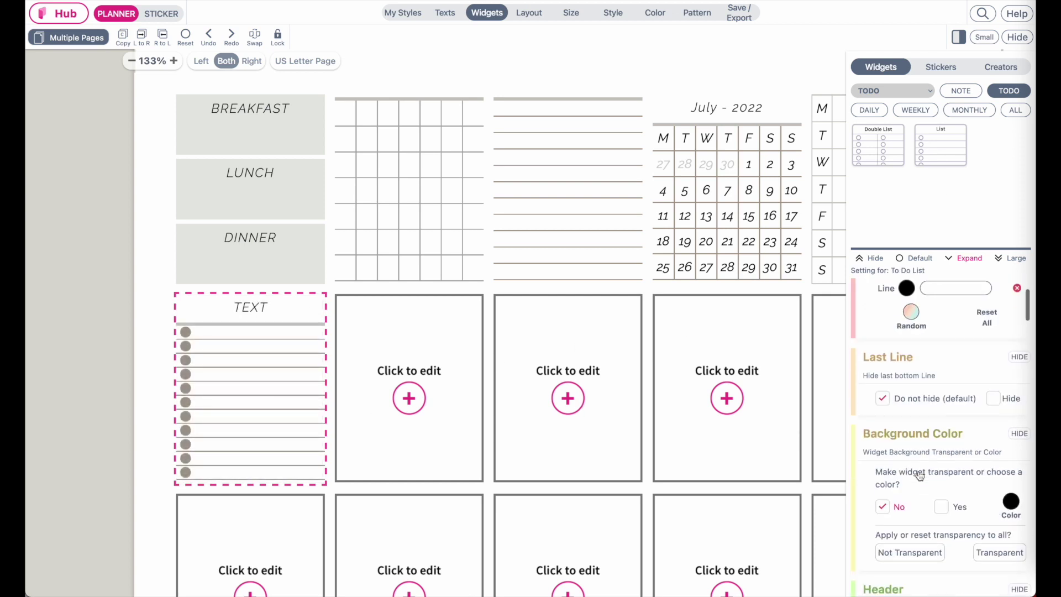
left_click(921, 497)
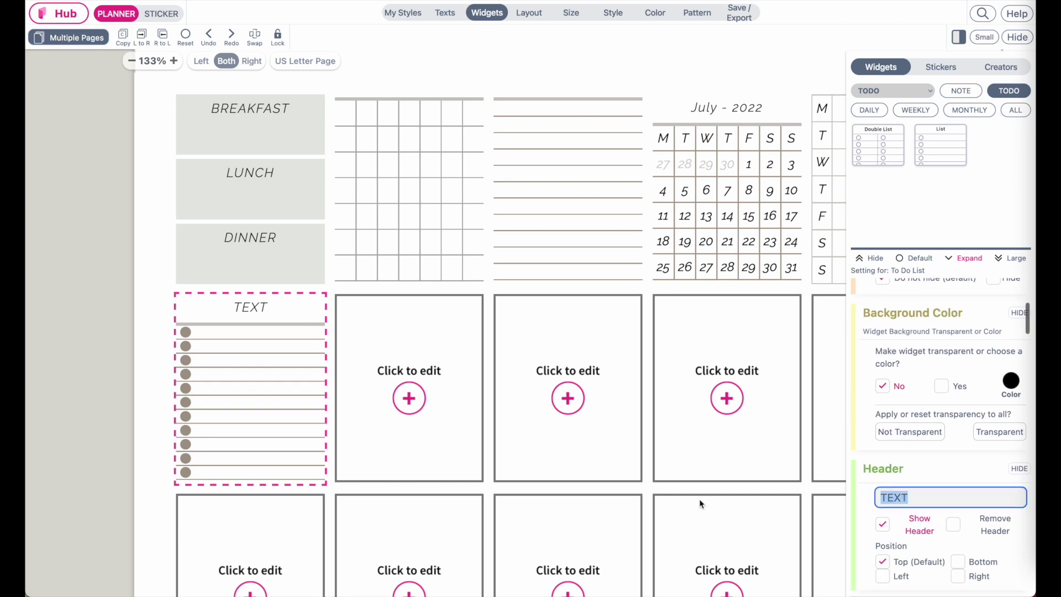
left_click(953, 524)
left_click(884, 528)
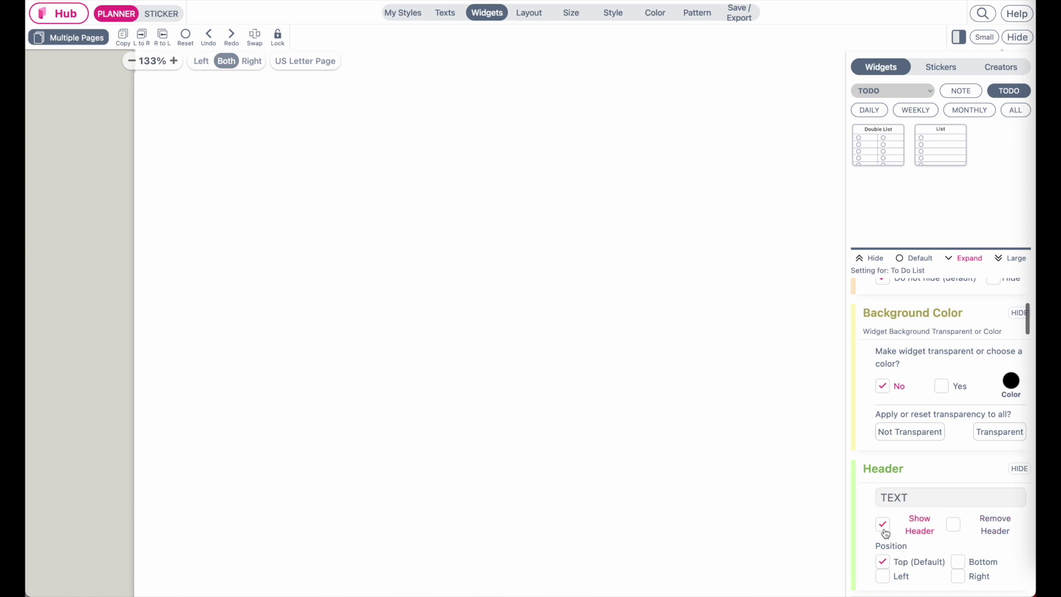
left_click(925, 496)
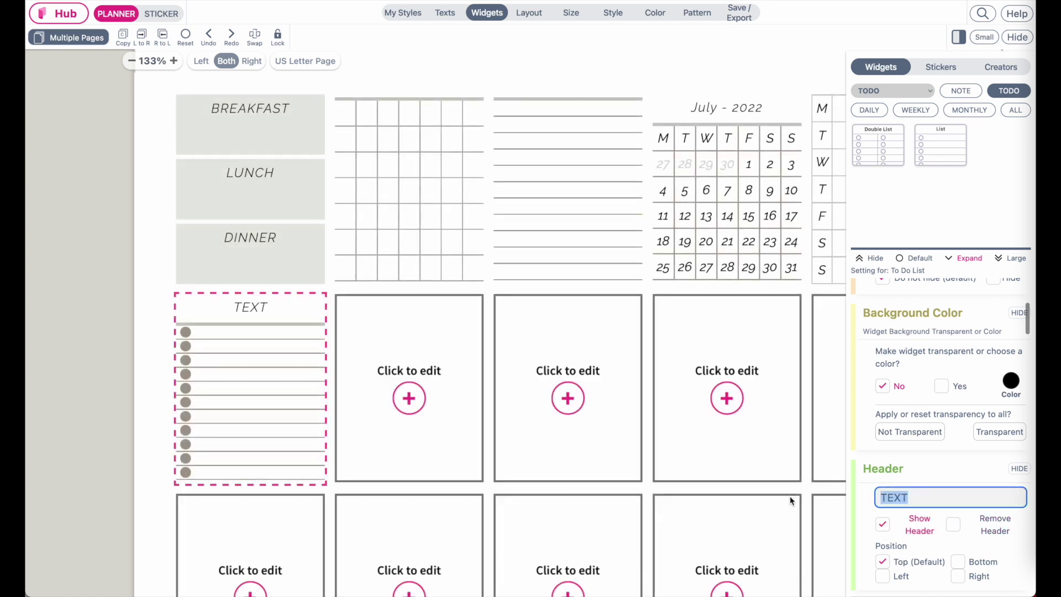
key("BackSpace")
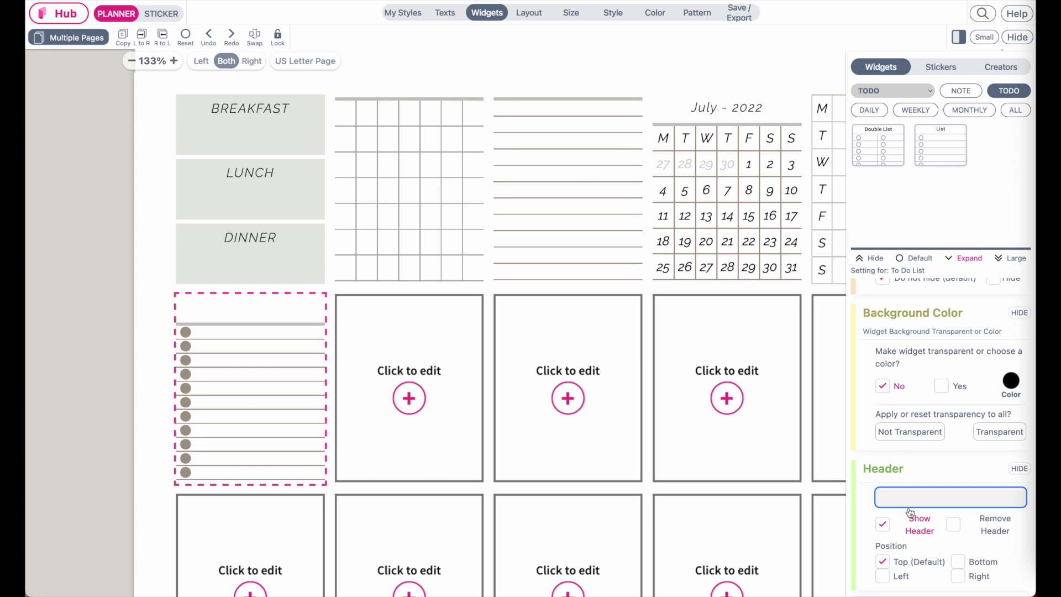
type("Tasks")
Reduce the Tasks list widget to 6 rows
scroll(941, 531, "down", 8)
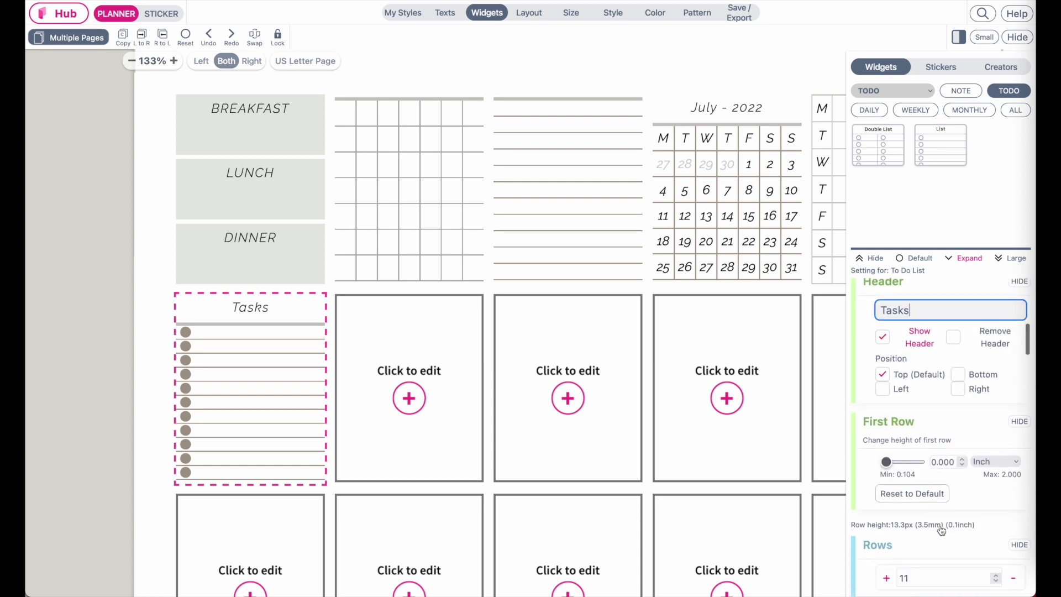
left_click(1013, 327)
left_click(1013, 328)
left_click(1014, 328)
left_click(1013, 328)
left_click(1013, 327)
Change the Tasks list checkboxes to outlined hearts and set the checkbox color to black (#000000) for all widgets and this one
scroll(943, 564, "down", 6)
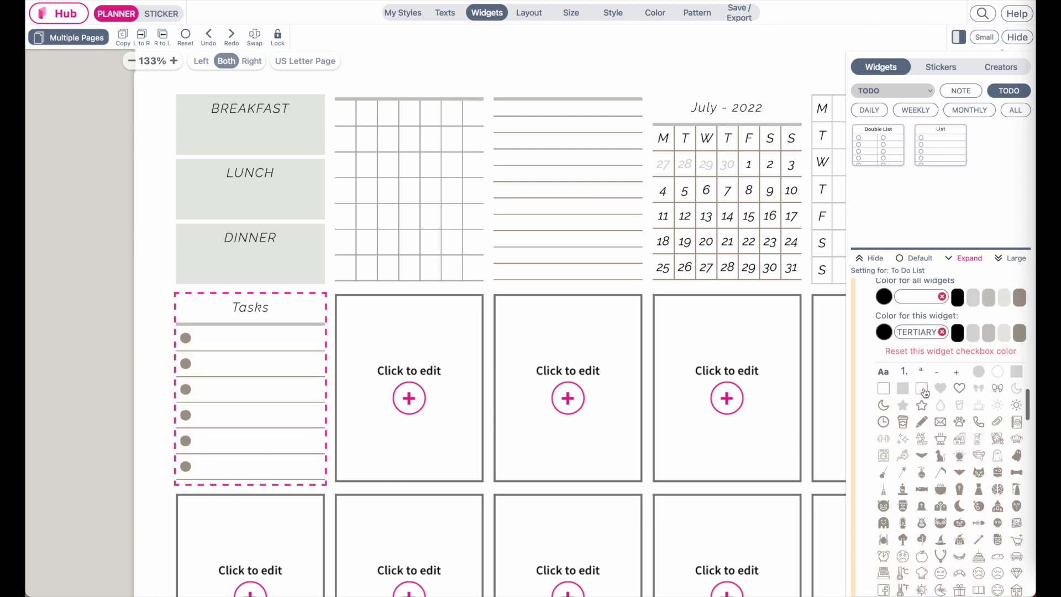
left_click(877, 391)
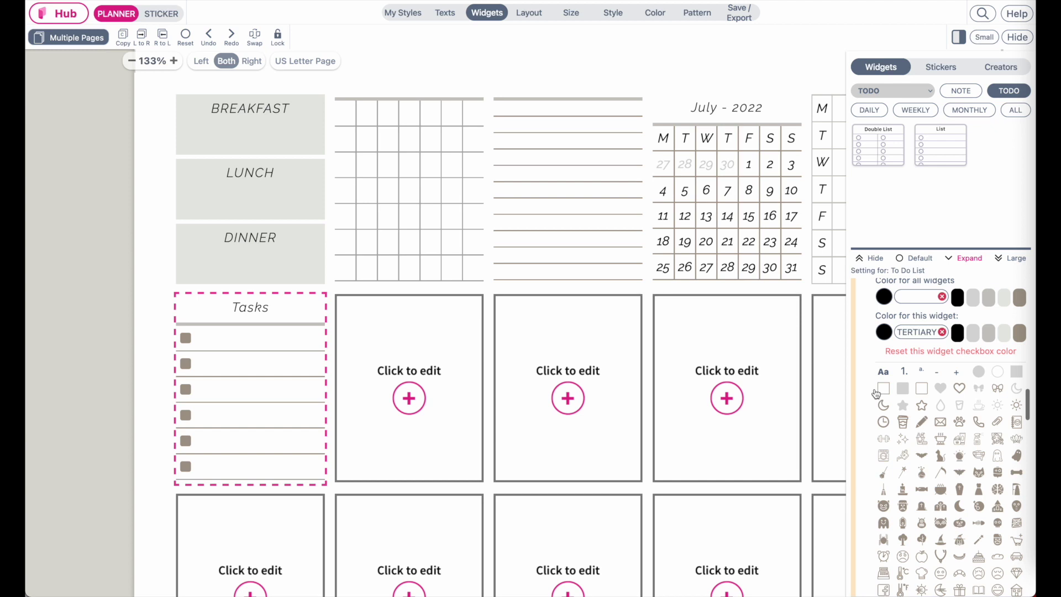
left_click(959, 388)
left_click(958, 299)
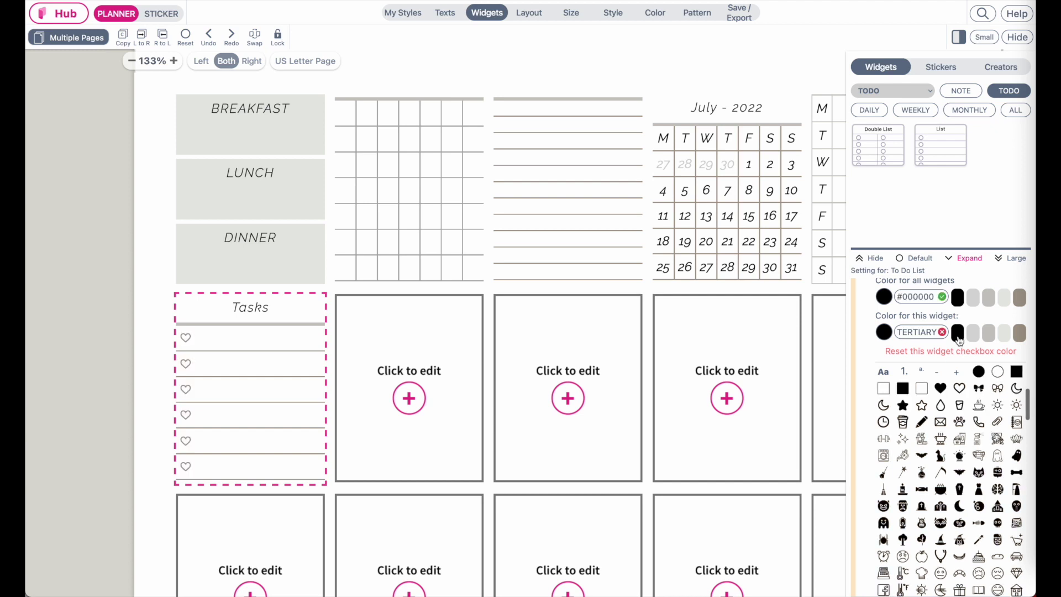
left_click(957, 332)
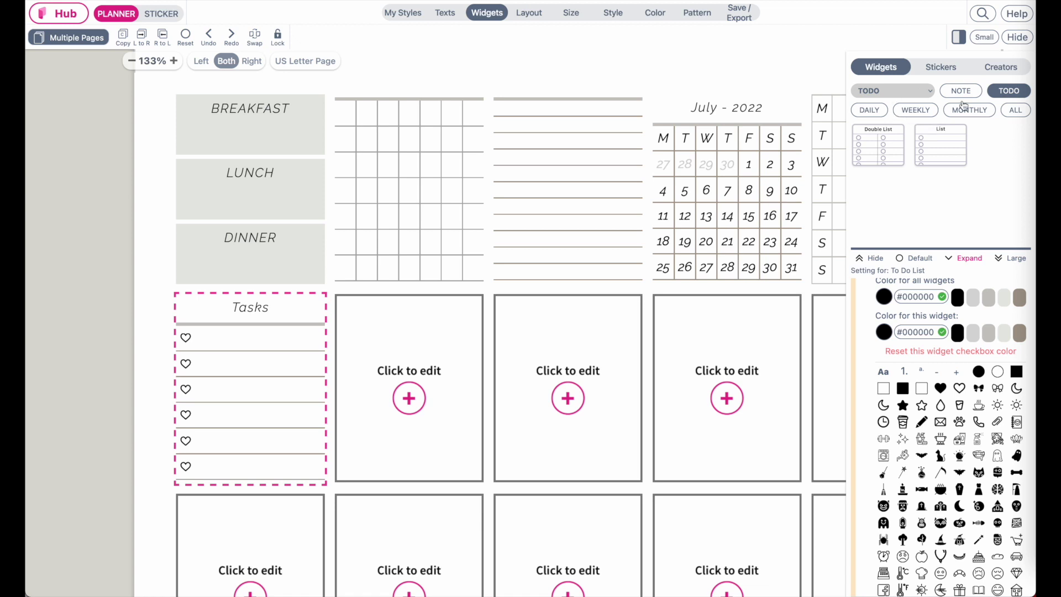
Place the Time Schedule widget in the second box of the second row and remove its header
left_click(1015, 110)
scroll(945, 188, "down", 3)
scroll(945, 188, "down", 2)
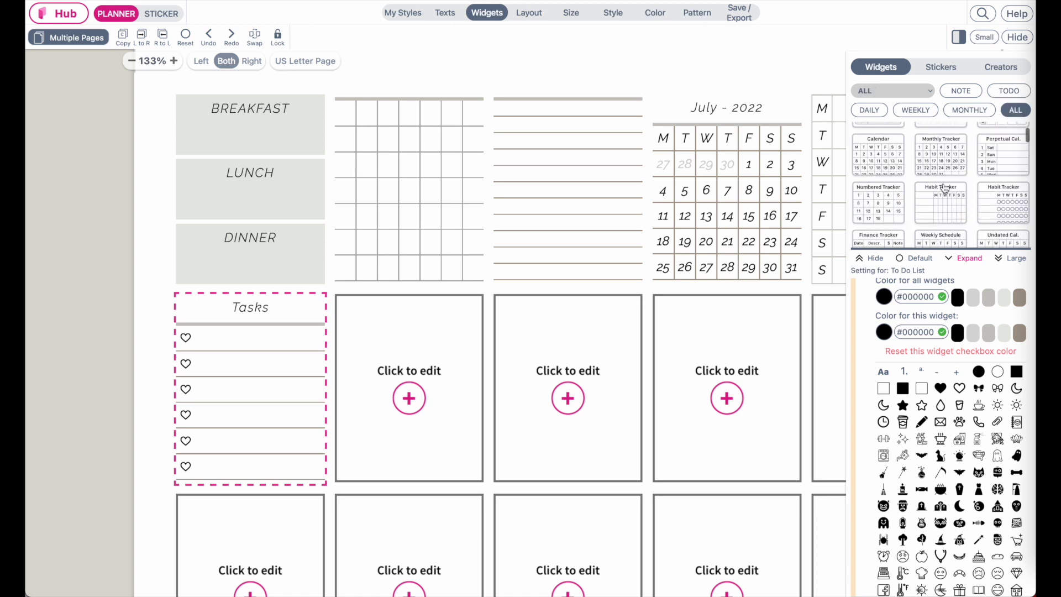
scroll(945, 188, "down", 2)
left_click(939, 177)
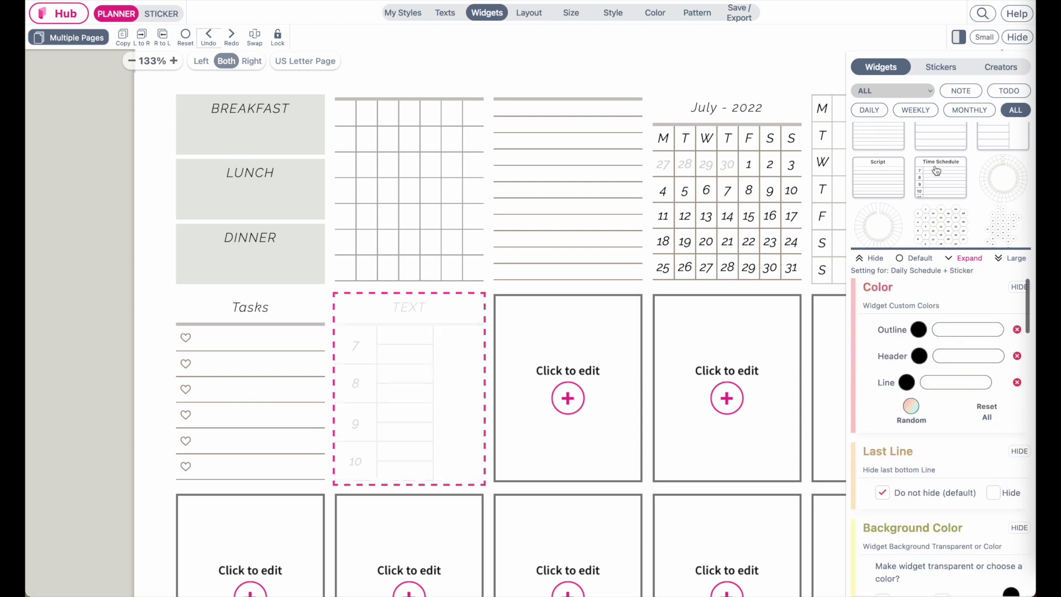
scroll(939, 442, "down", 5)
left_click(956, 410)
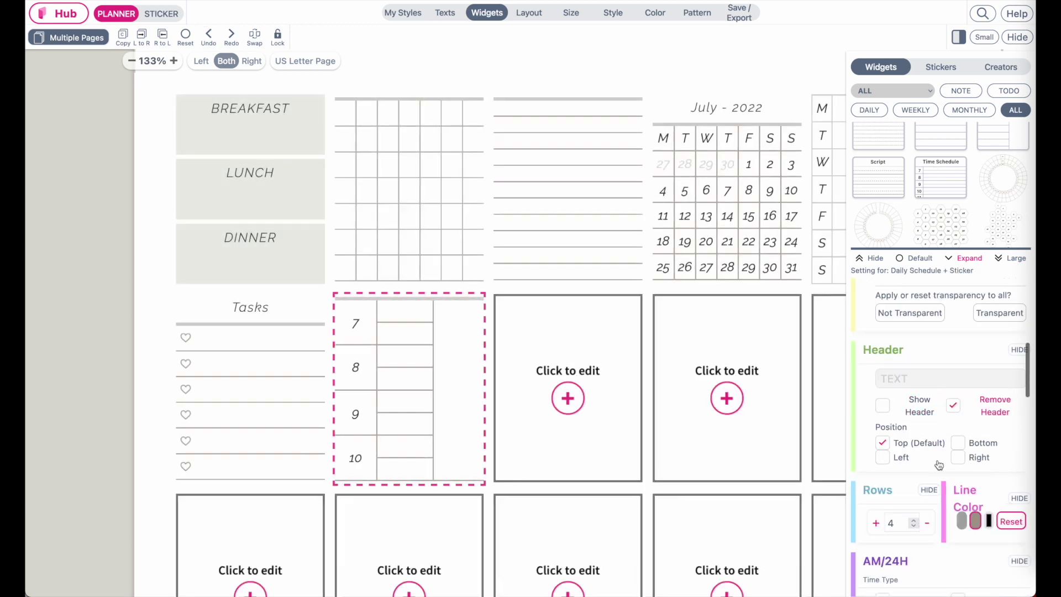
Reduce the schedule widget to 2 rows
scroll(940, 404, "down", 3)
left_click(926, 396)
left_click(926, 397)
Set the schedule widget's start time to 8:00 and its end time to 4:00
scroll(935, 486, "down", 5)
scroll(936, 436, "up", 1)
left_click(929, 412)
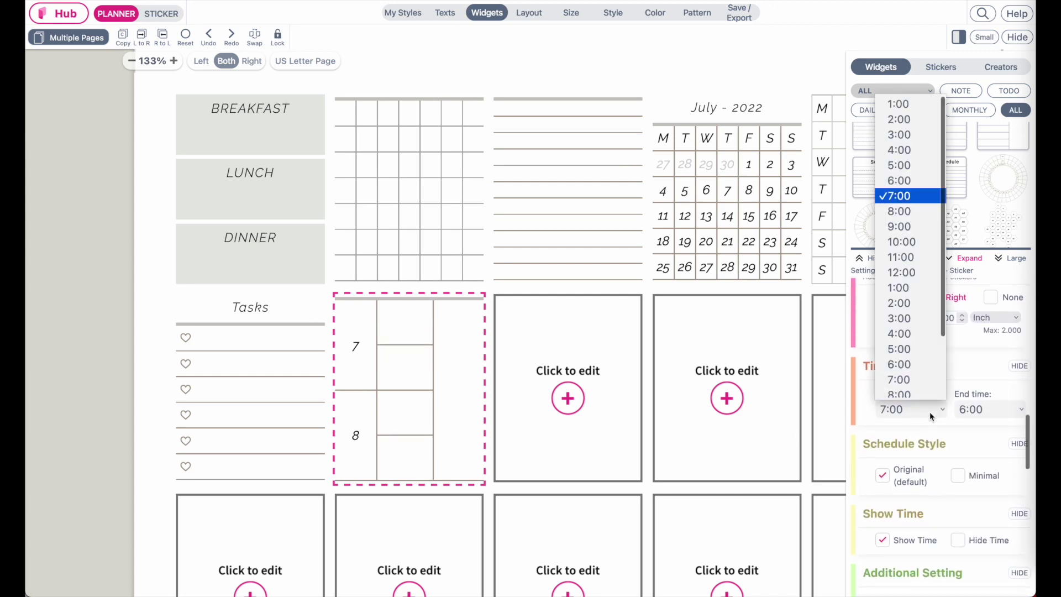
left_click(912, 211)
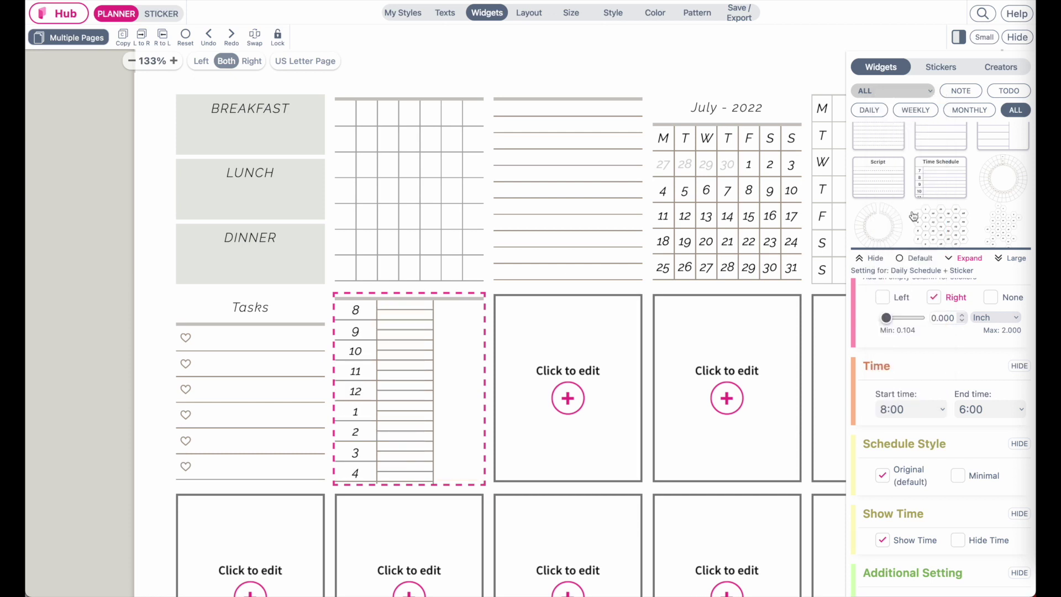
left_click(1007, 410)
left_click(1001, 377)
Switch the schedule widget to the Minimal schedule style
scroll(930, 491, "down", 3)
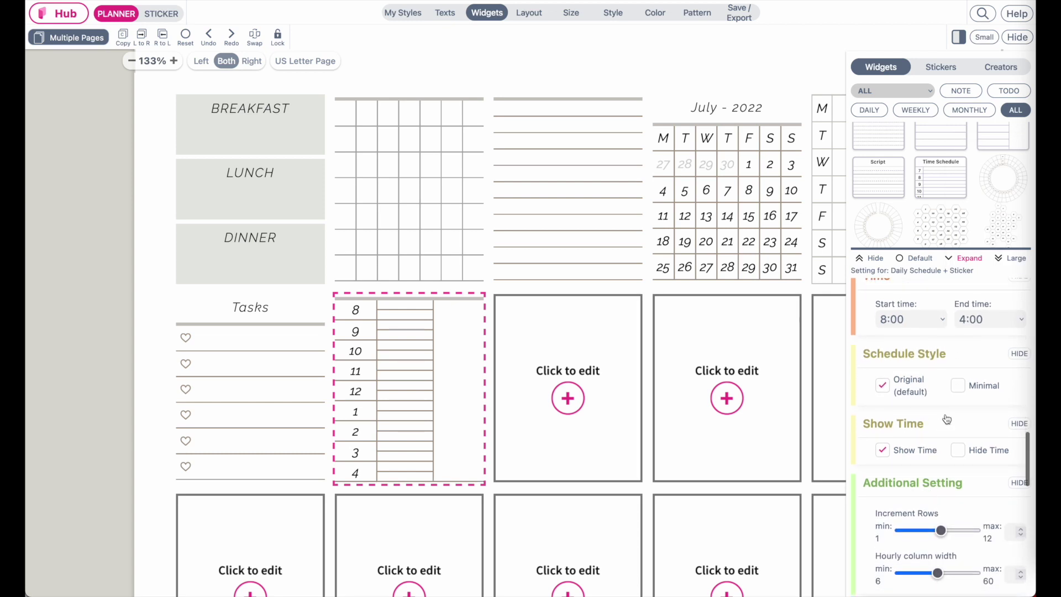
left_click(959, 386)
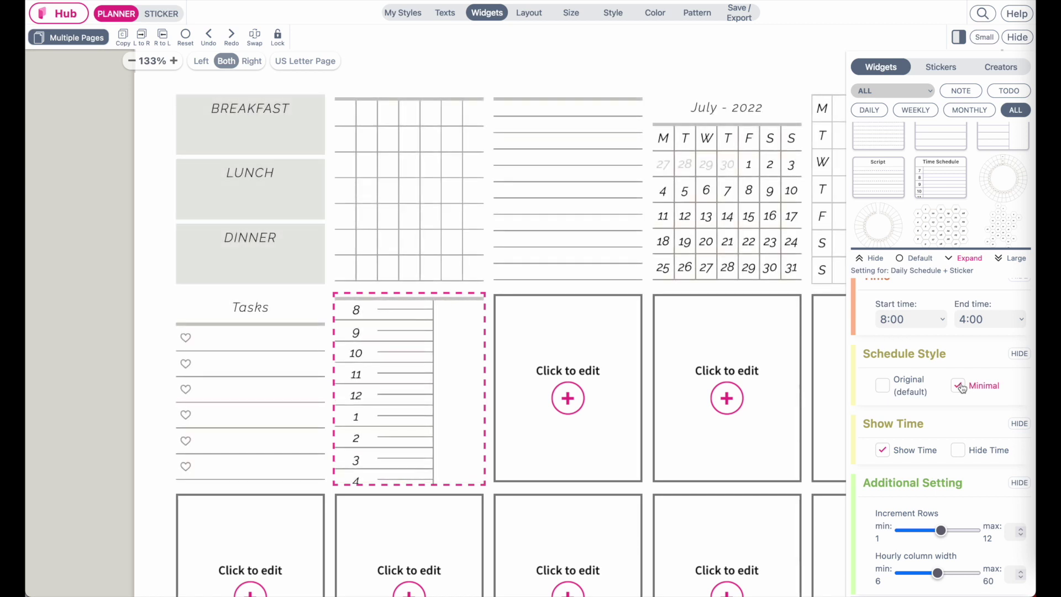
Set the schedule's increment rows to 1 and narrow its hourly column width to 16
scroll(947, 458, "down", 1)
scroll(946, 458, "down", 2)
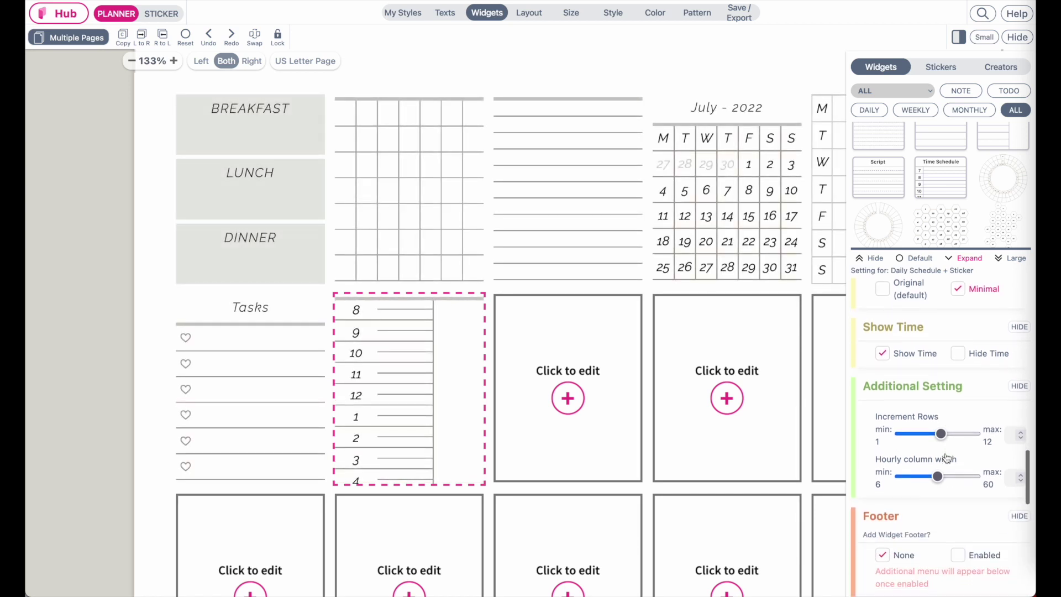
left_click_drag(941, 434, 891, 435)
left_click_drag(937, 476, 913, 479)
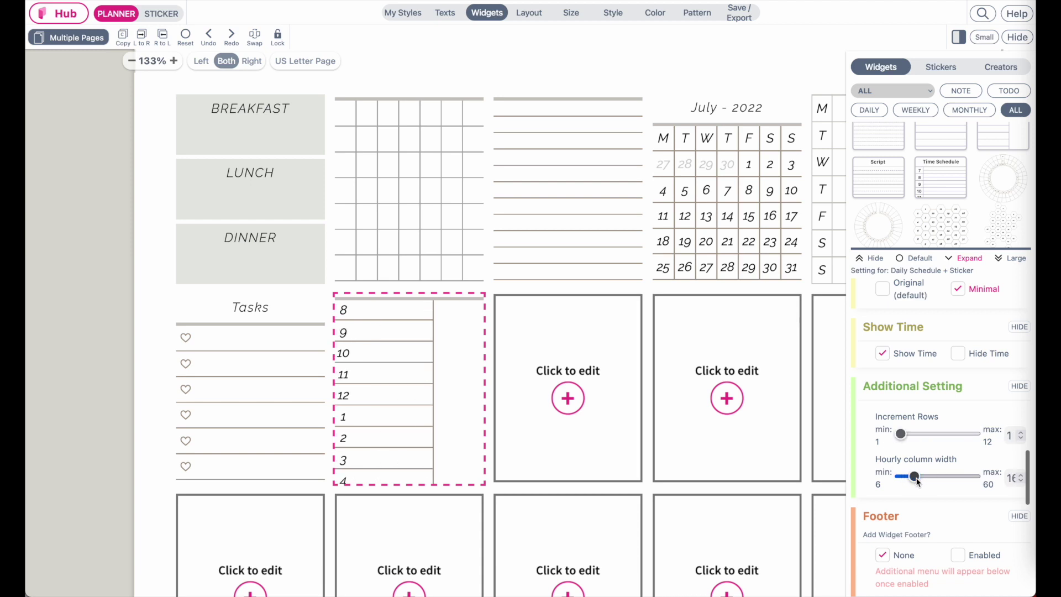
Remove the empty sticker column from the schedule widget
scroll(918, 480, "up", 3)
scroll(938, 446, "down", 5)
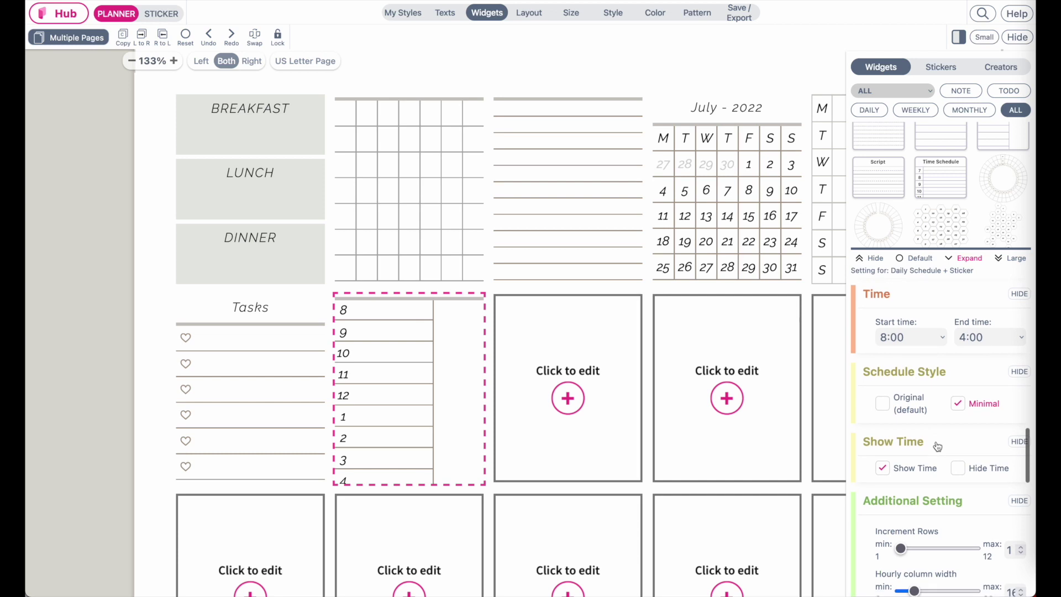
scroll(937, 446, "up", 5)
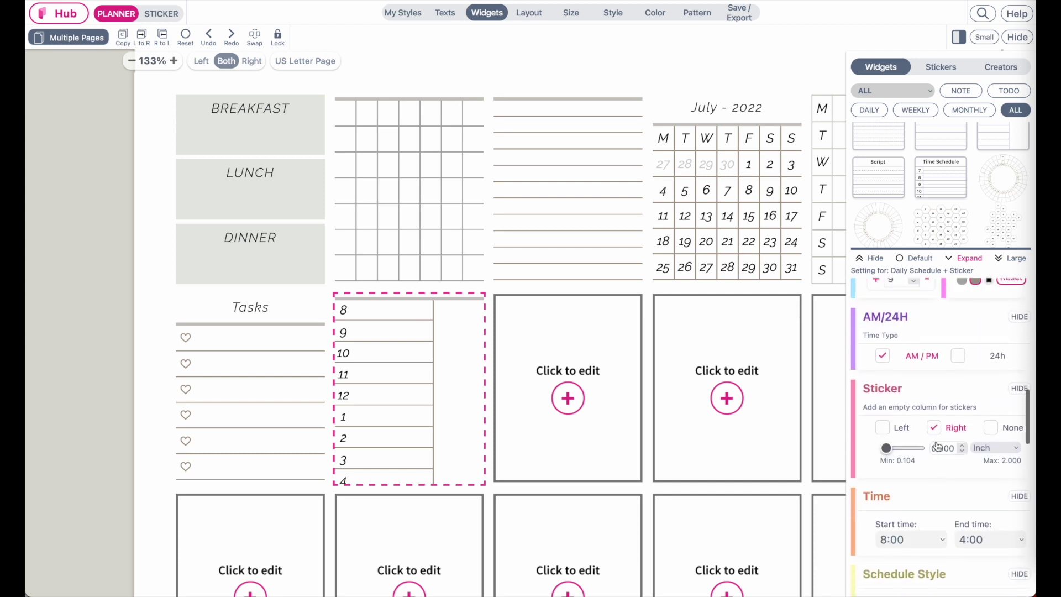
left_click(990, 447)
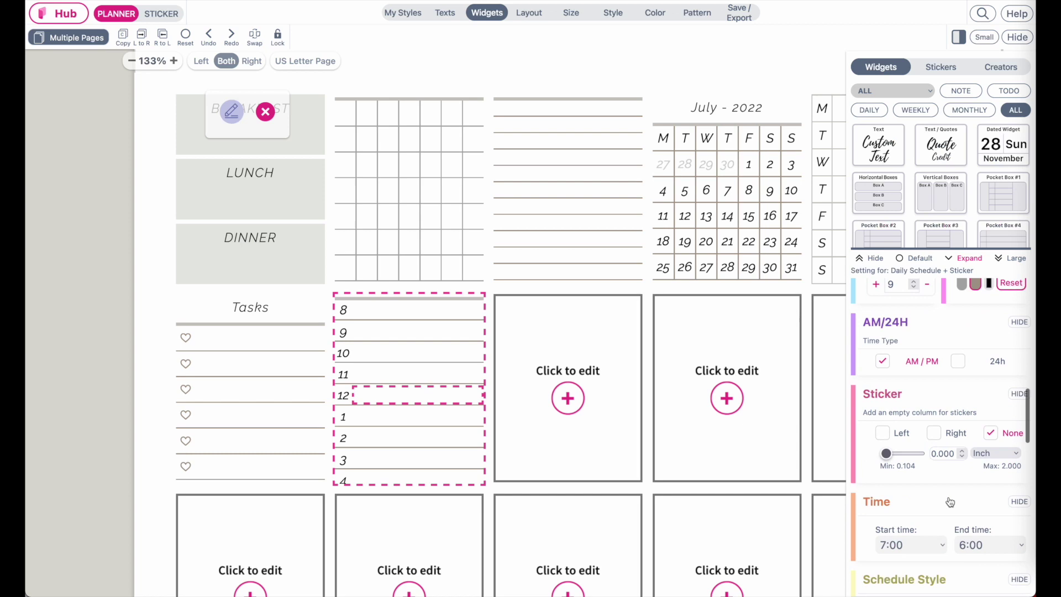
Set the schedule to start at 9:00 and end at 4:00, and deselect the widget
scroll(950, 502, "down", 2)
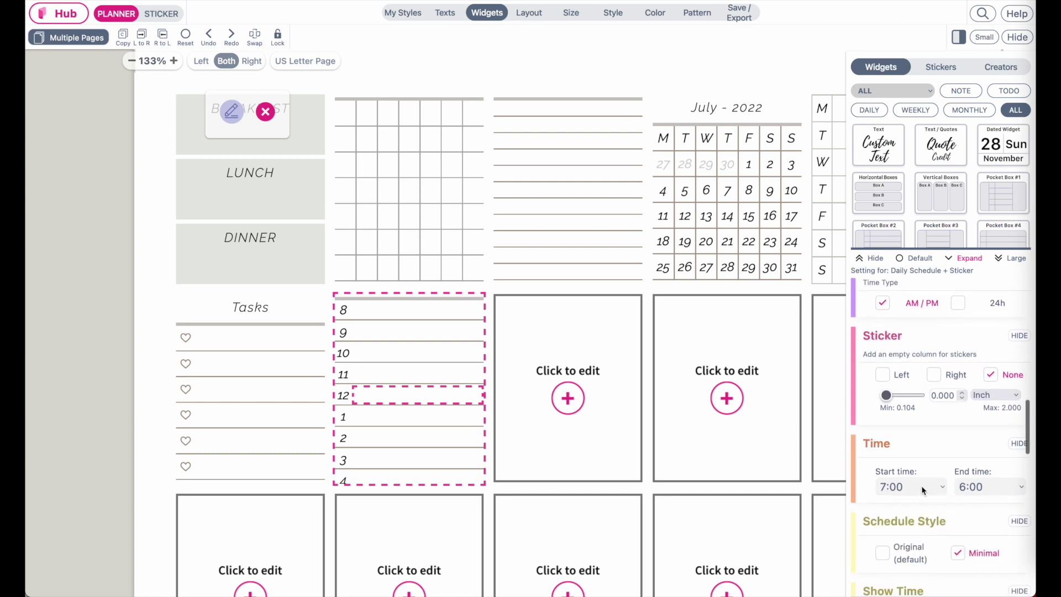
left_click(909, 486)
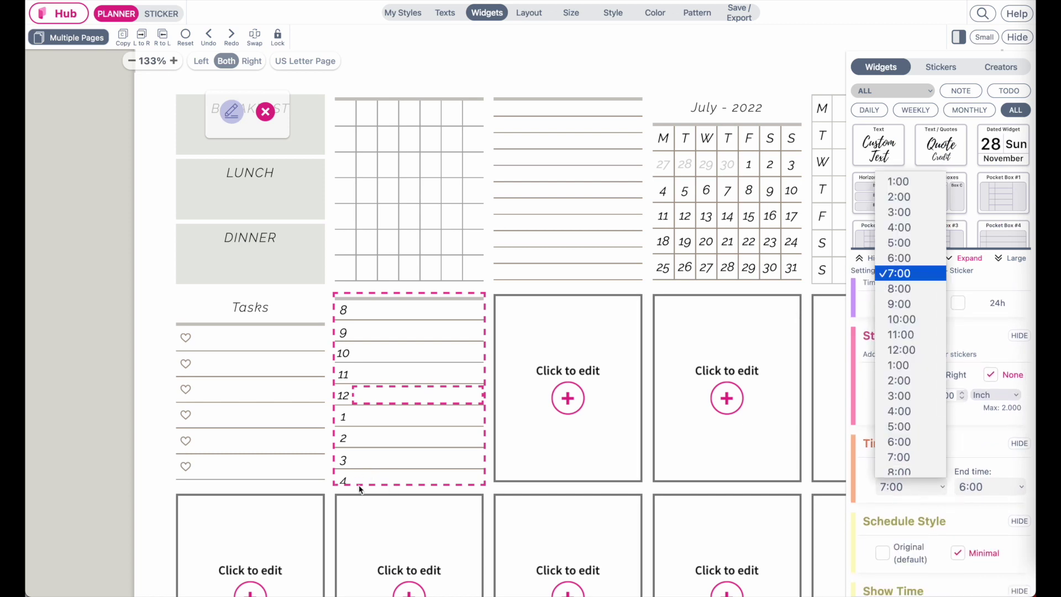
left_click(912, 304)
scroll(948, 481, "down", 1)
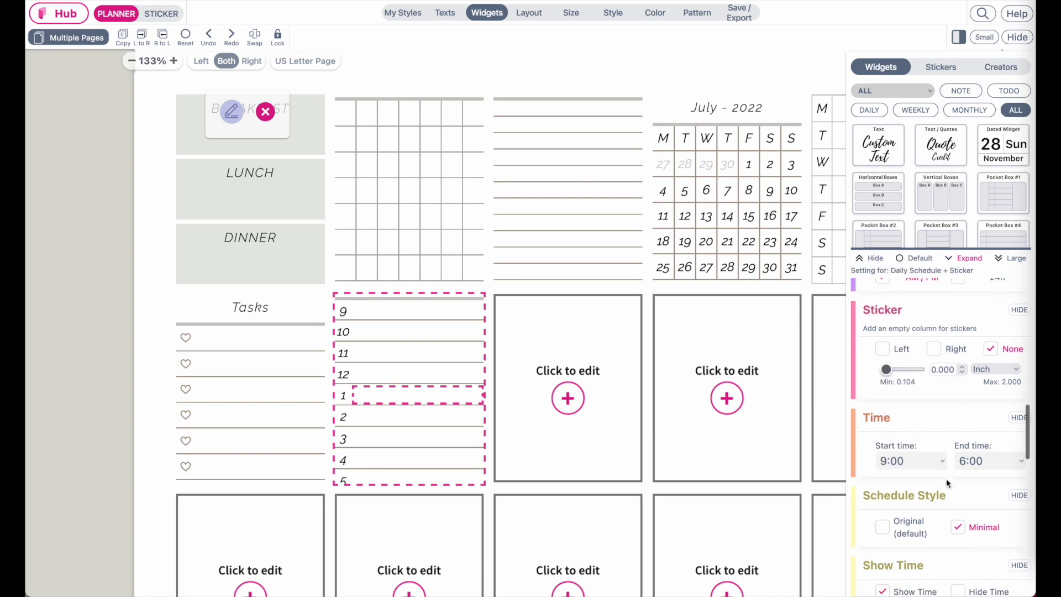
left_click(986, 463)
left_click(989, 430)
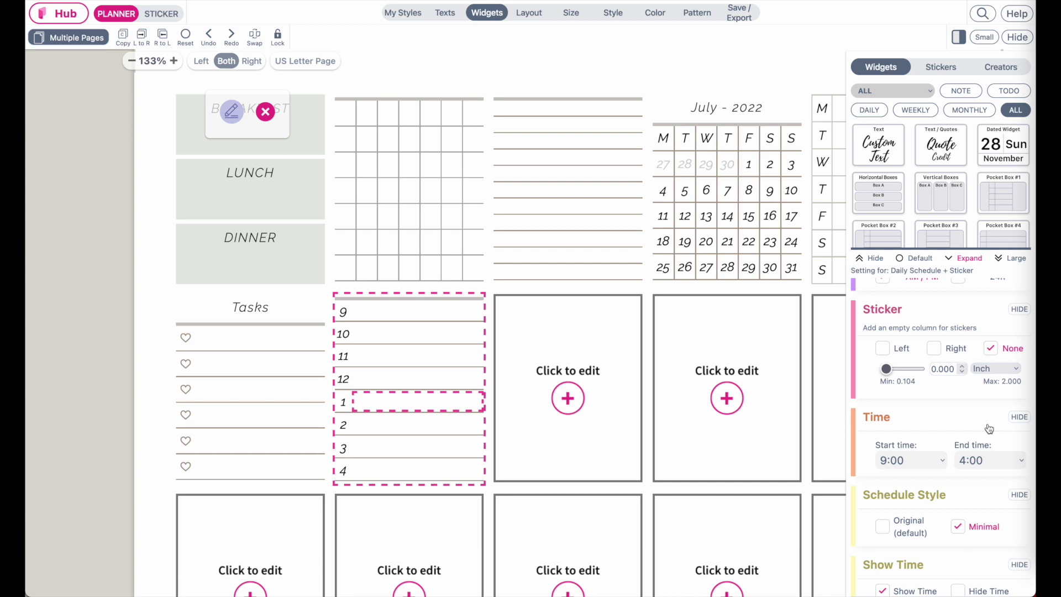
left_click(108, 515)
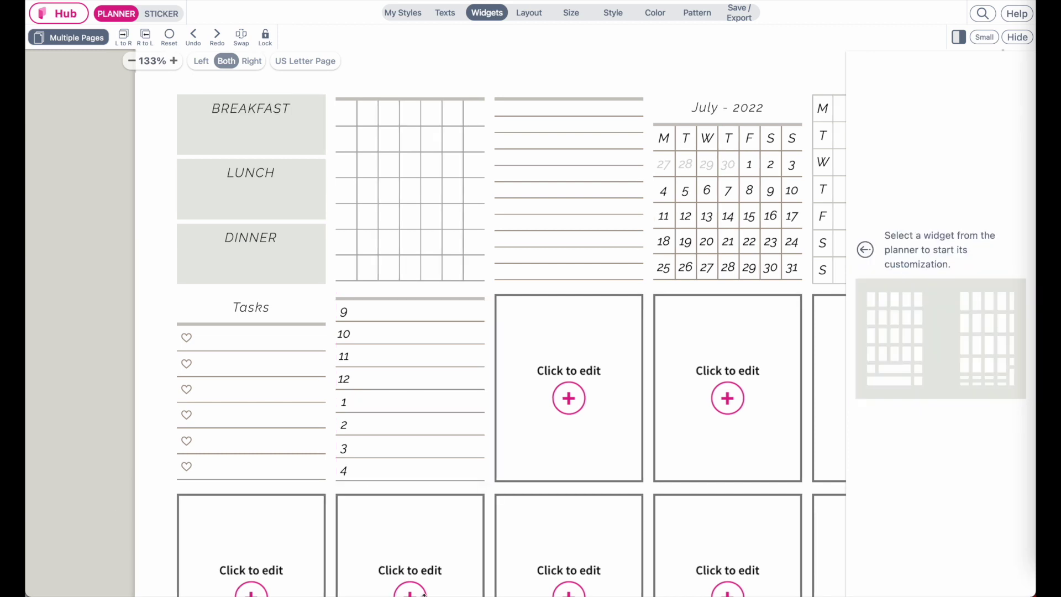
Set the 9-to-4 schedule widget's increment rows to 2 and deselect it
left_click(402, 309)
scroll(956, 537, "down", 10)
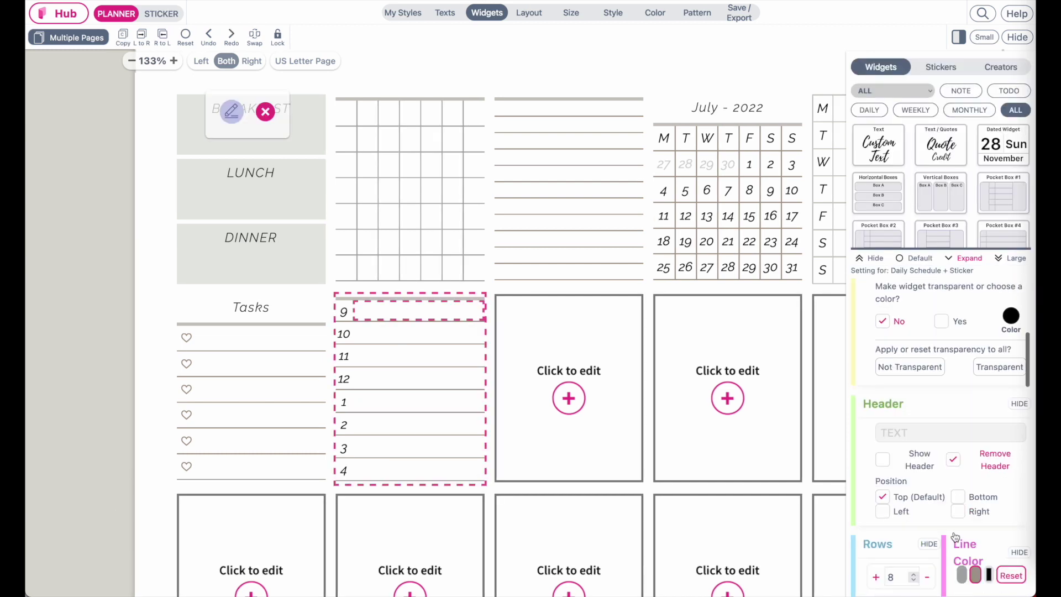
scroll(956, 538, "down", 10)
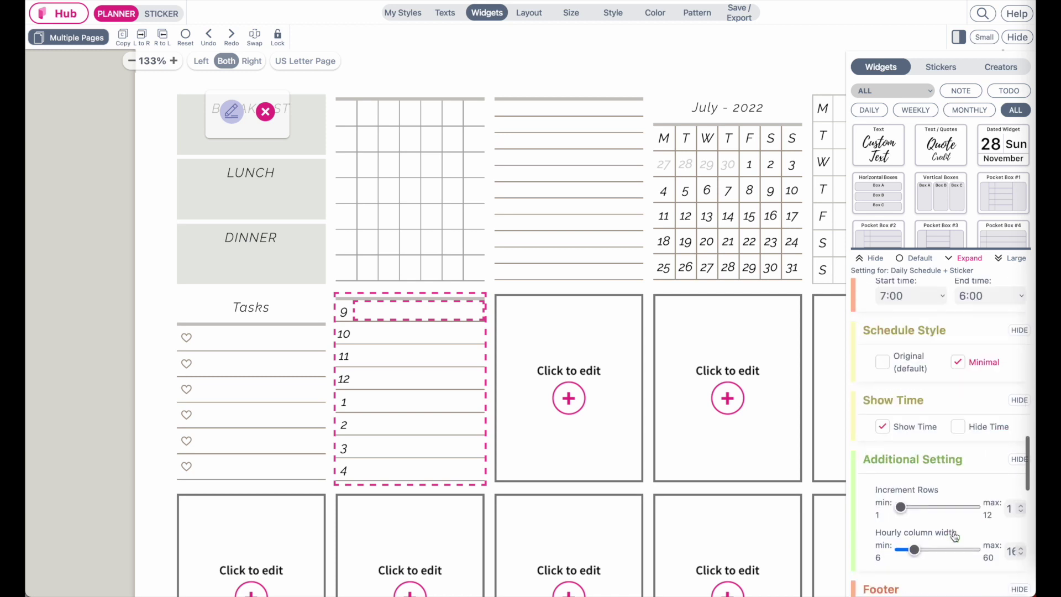
left_click_drag(900, 482, 908, 482)
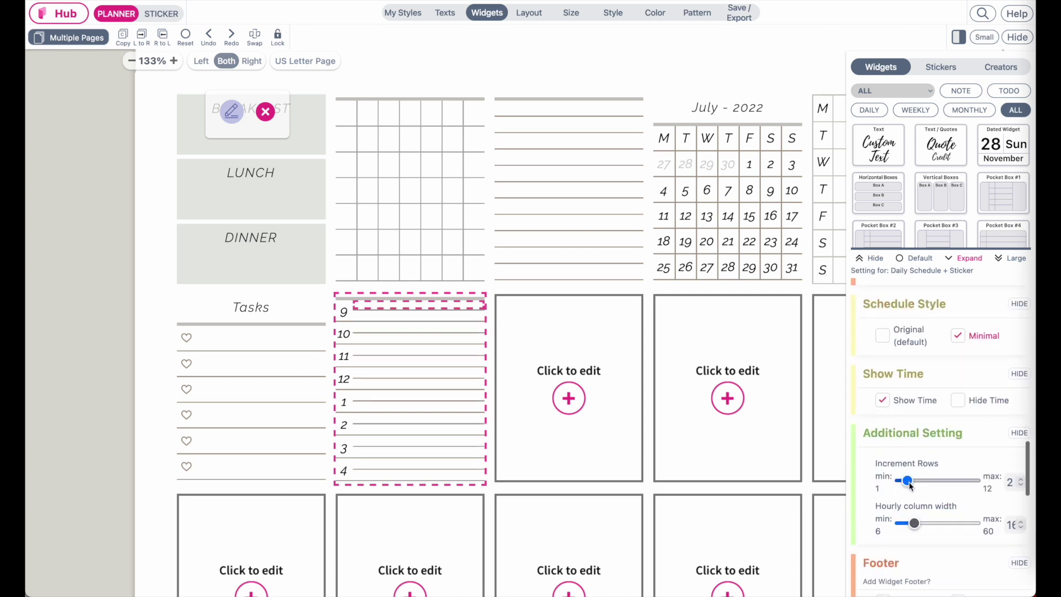
left_click(113, 447)
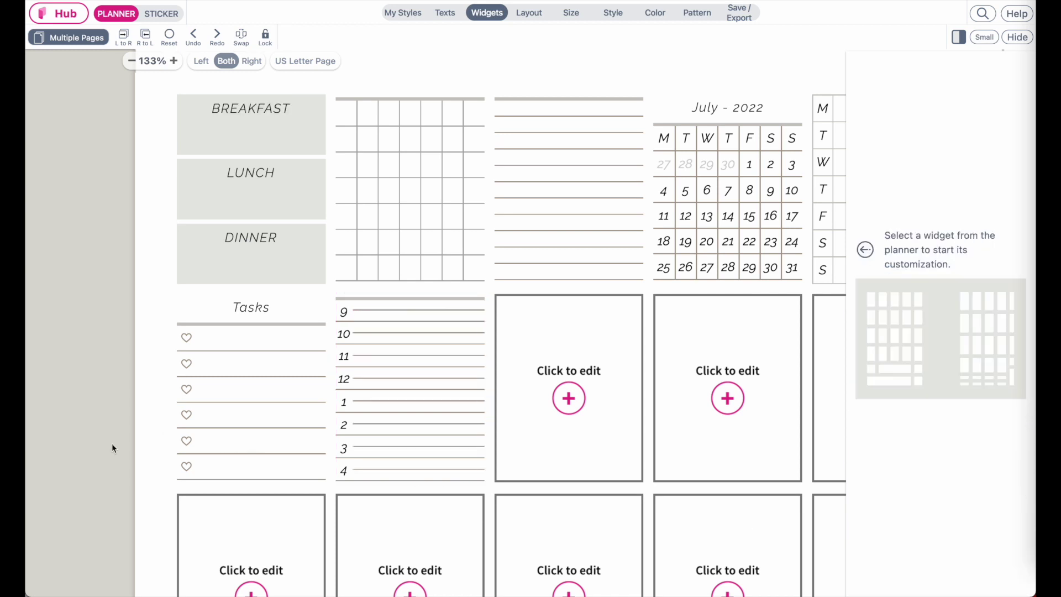
Place a Personal Image widget from the Images category in the third box of the second row
left_click(555, 381)
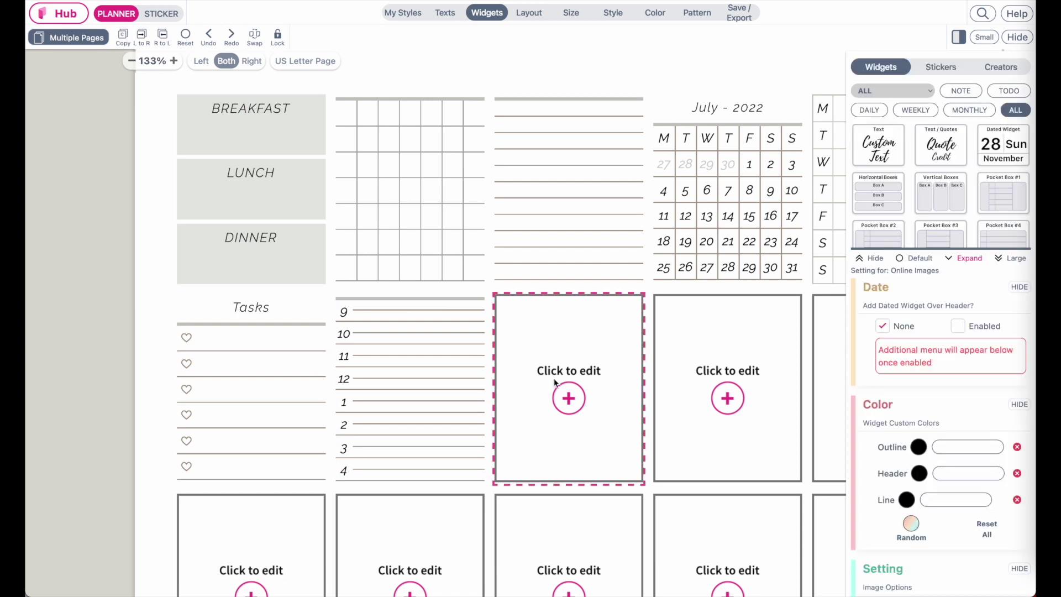
left_click(906, 91)
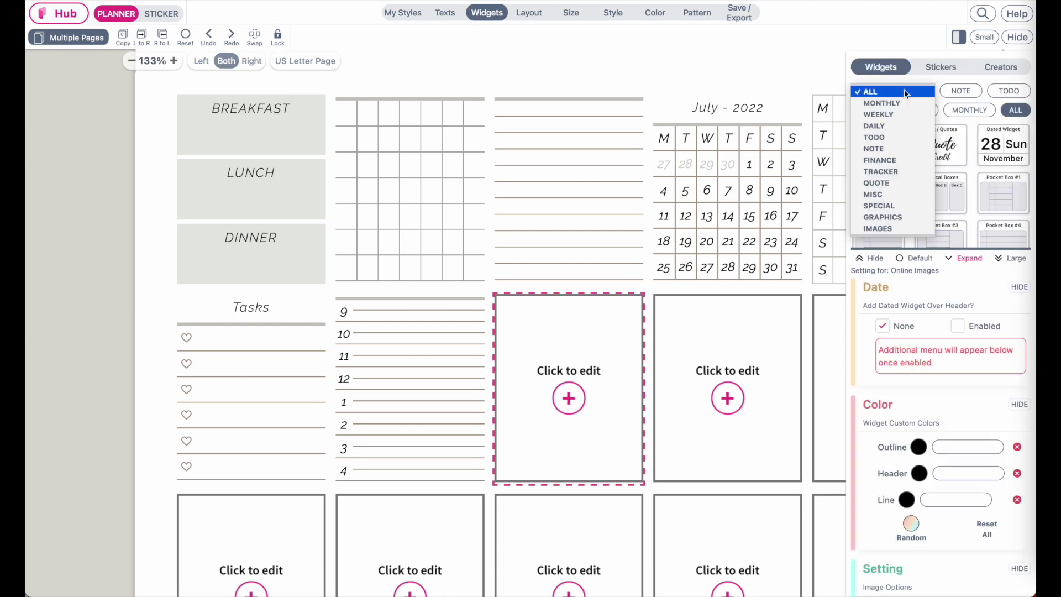
left_click(866, 229)
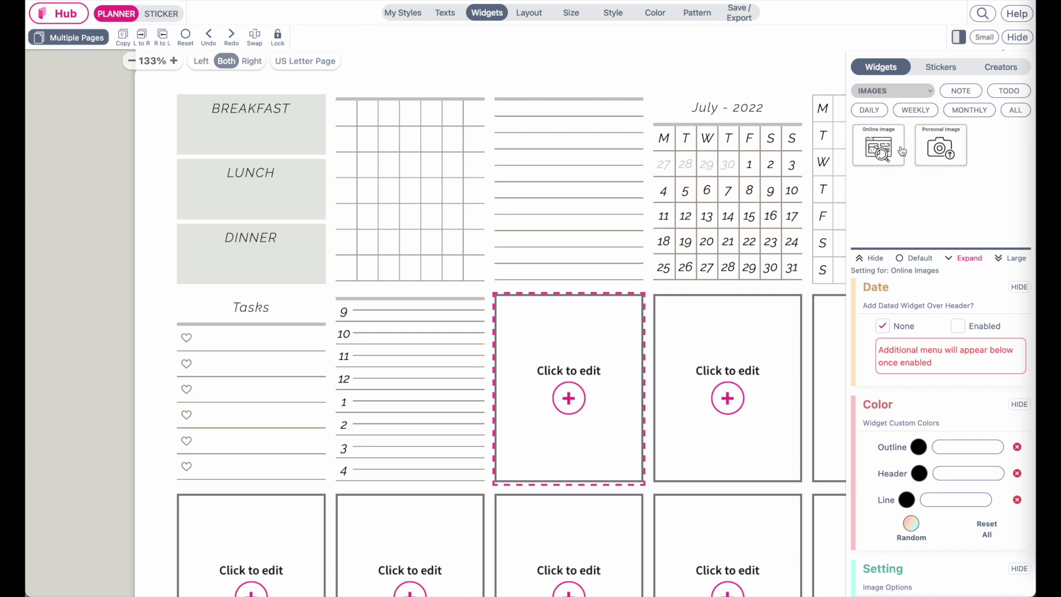
left_click(948, 154)
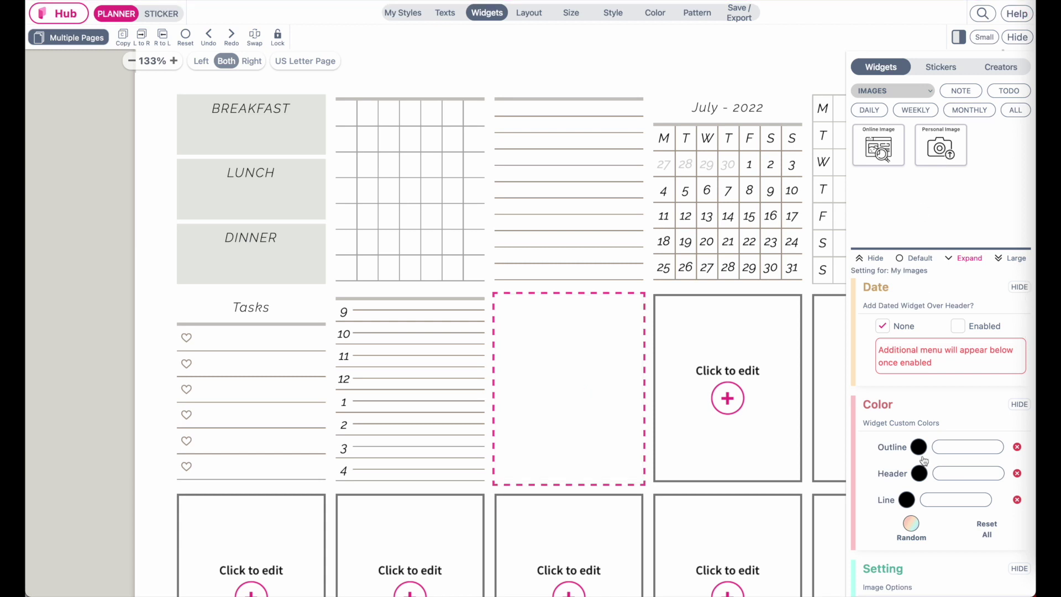
Fill the Personal Image widget with the photo of the lying brown-and-white rabbit from the uploaded images gallery
scroll(924, 460, "down", 10)
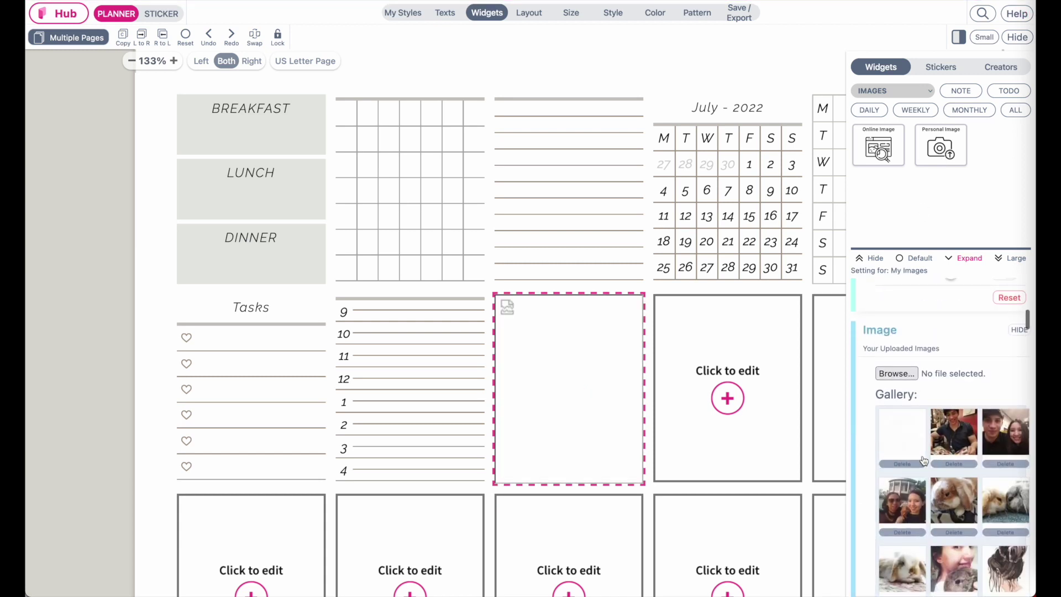
left_click(890, 374)
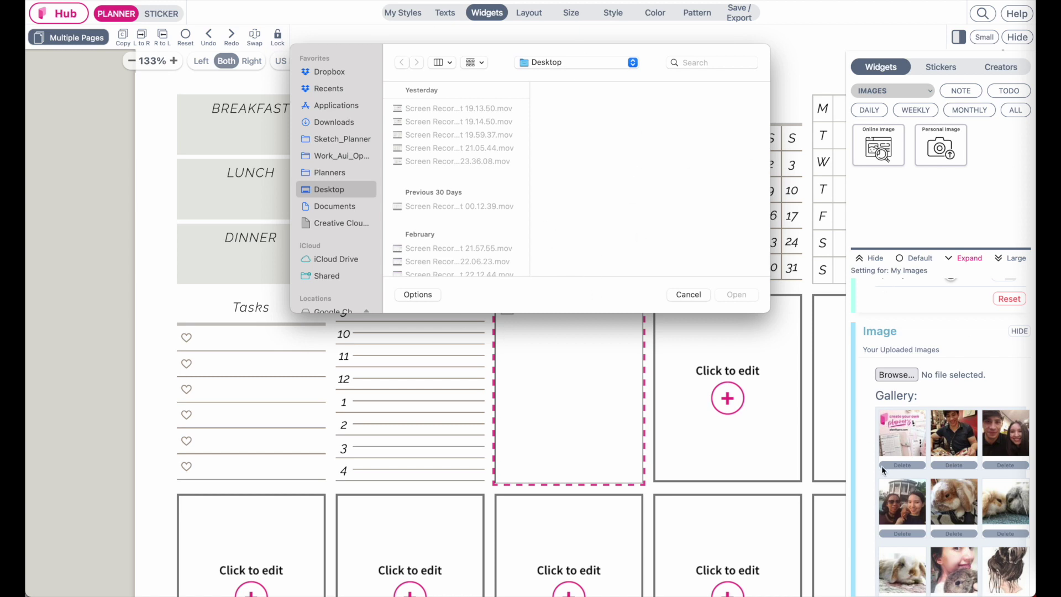
left_click(681, 294)
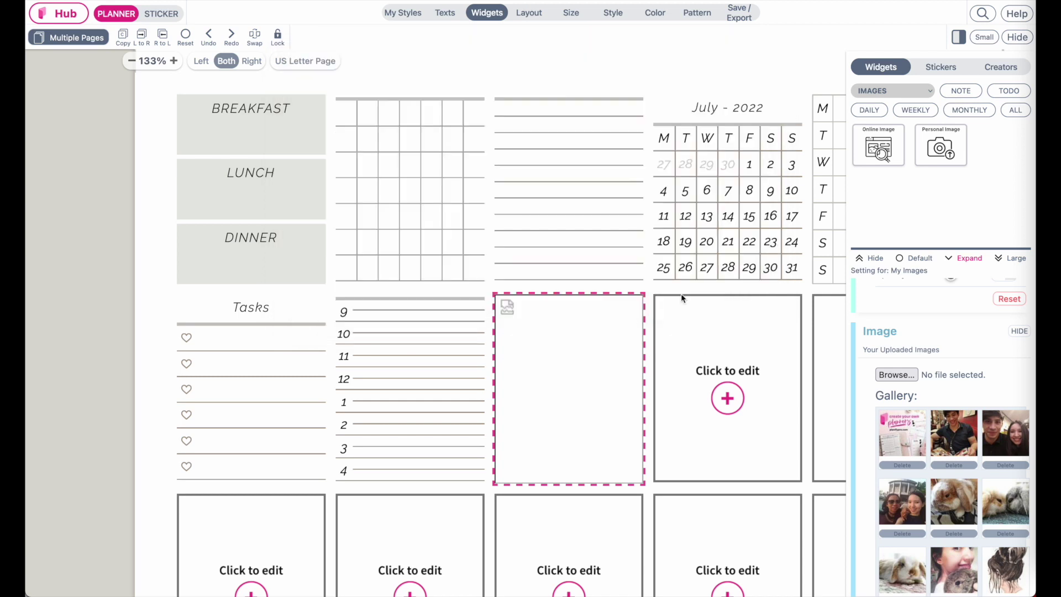
scroll(967, 535, "down", 5)
scroll(967, 535, "down", 10)
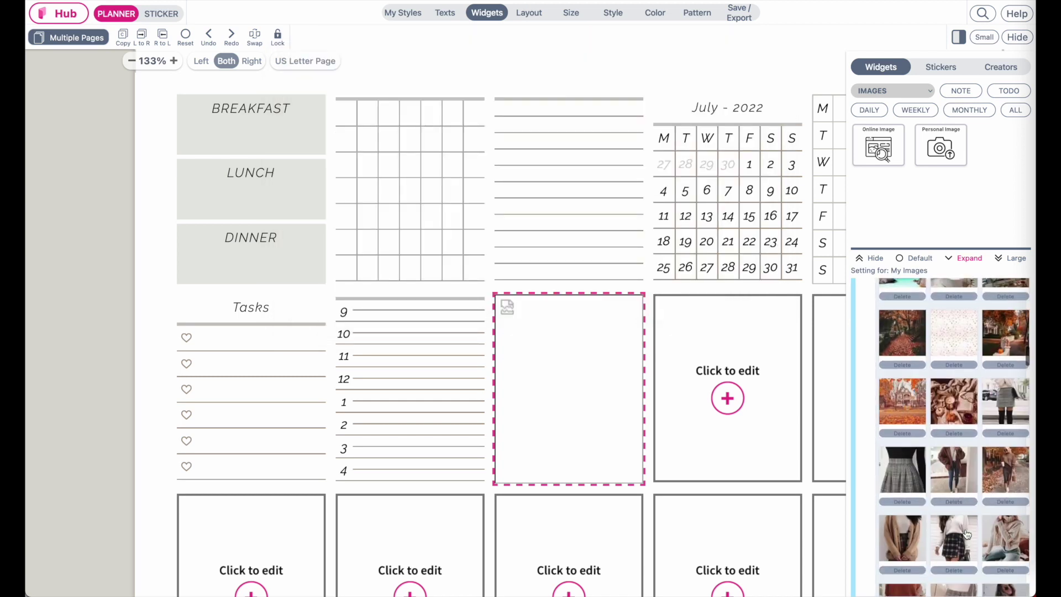
scroll(967, 535, "up", 15)
scroll(967, 534, "down", 1)
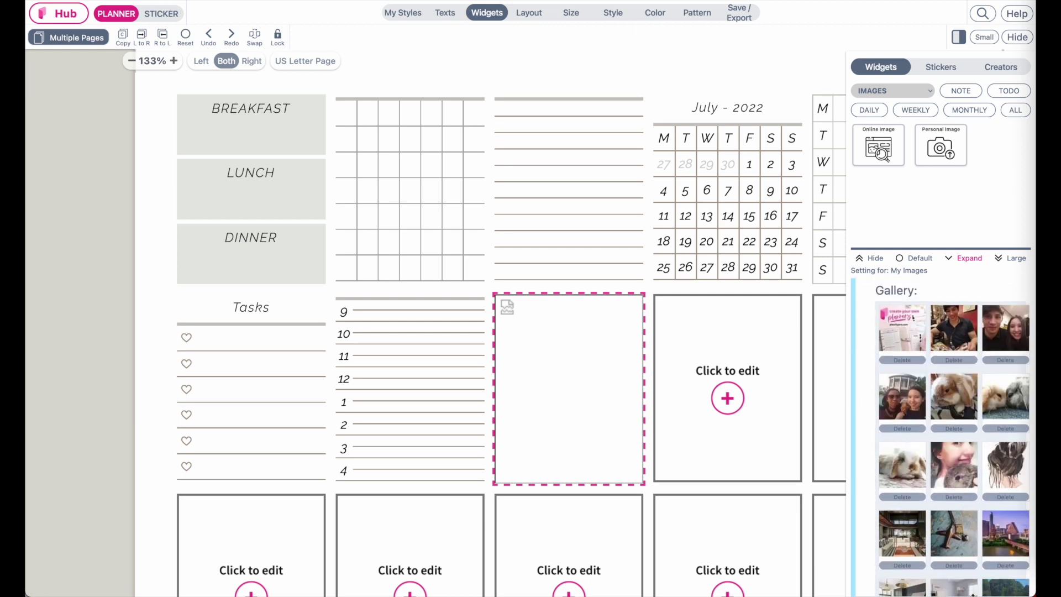
left_click(902, 466)
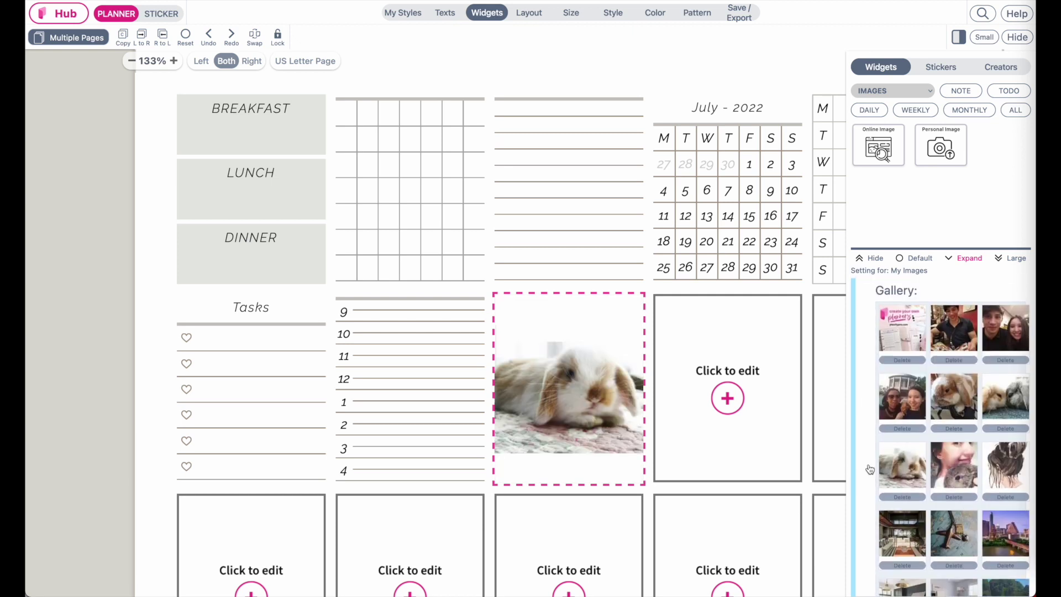
Zoom in on the rabbit photo and adjust its horizontal position so it fills the whole box
scroll(927, 441, "down", 10)
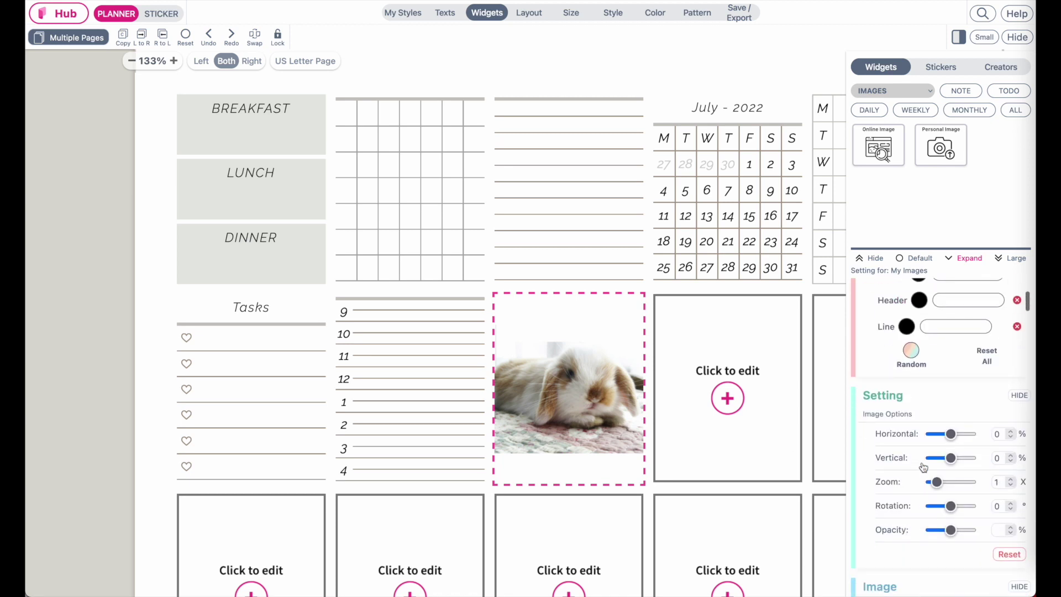
scroll(922, 466, "down", 1)
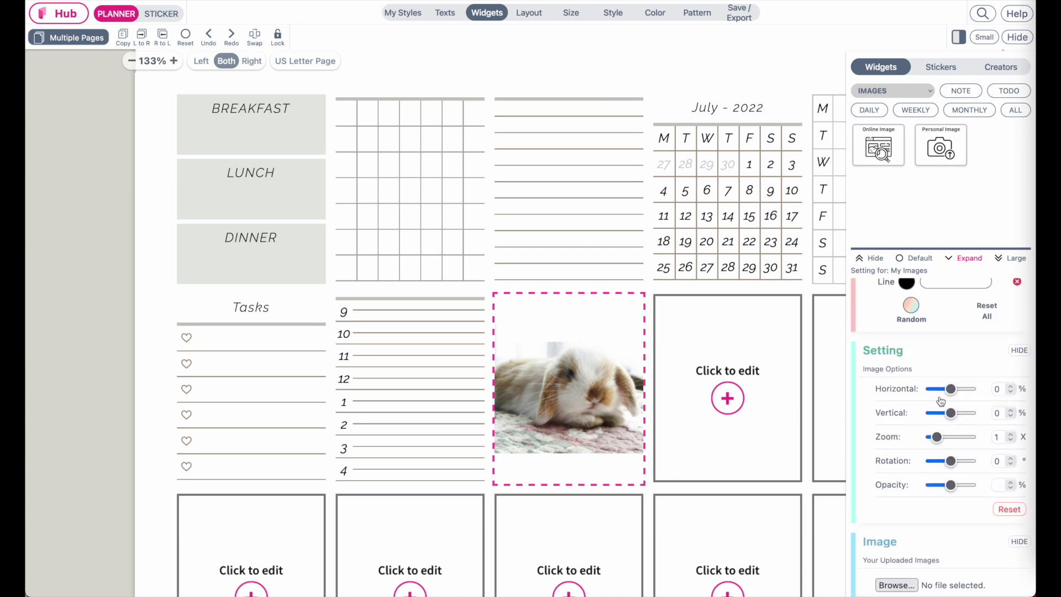
left_click_drag(936, 436, 944, 441)
left_click_drag(950, 390, 951, 416)
Switch to the Etsy listing and view the second preview image of the Happy Planner kit
left_click(530, 348)
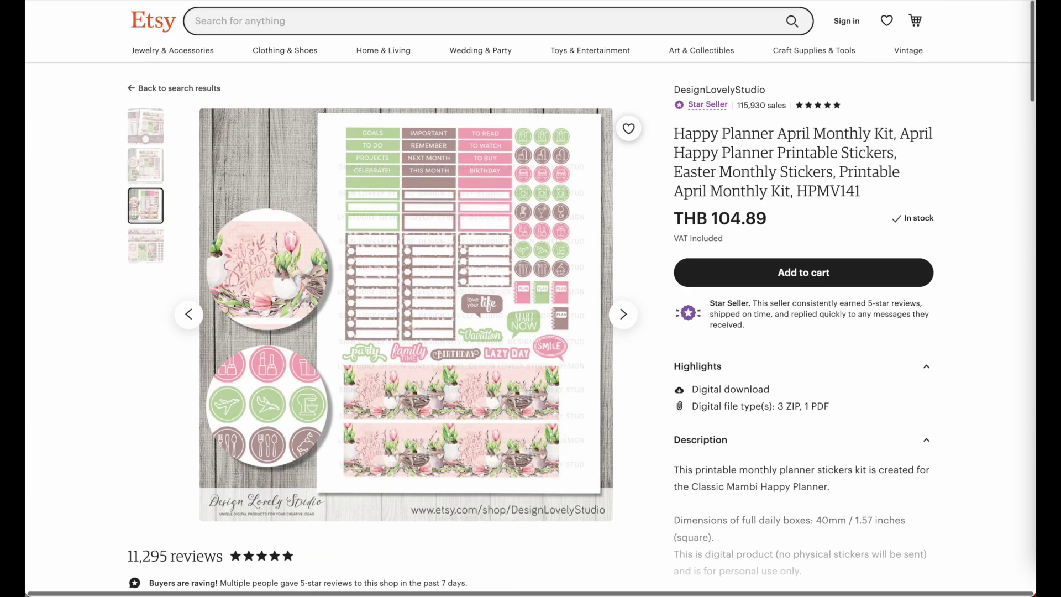
left_click(145, 166)
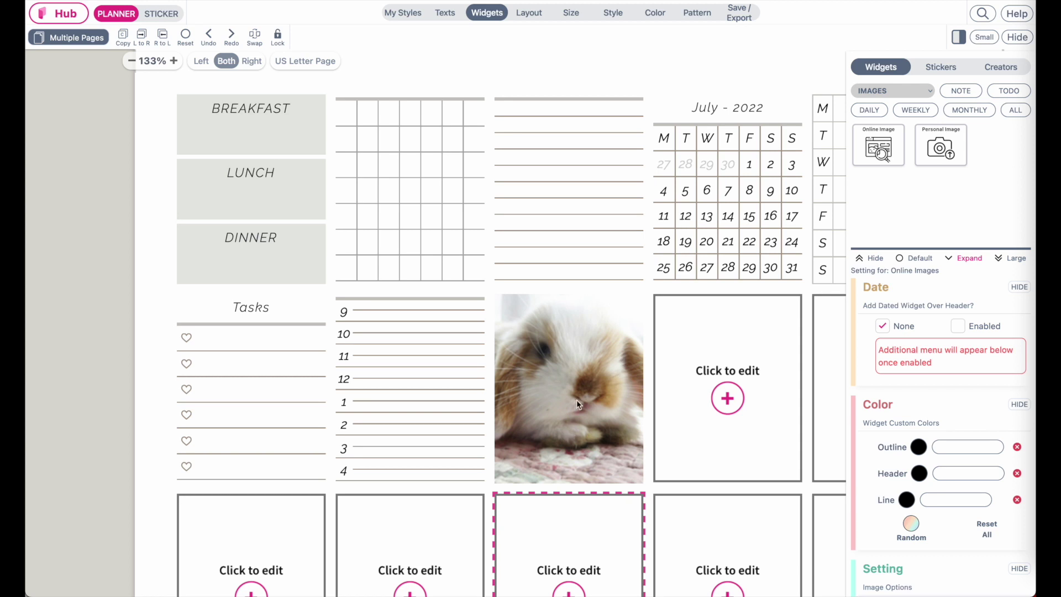
Select the fourth box in the second row and open the Pastel Goth Deadly Cute sticker collection in the large library view
left_click(723, 419)
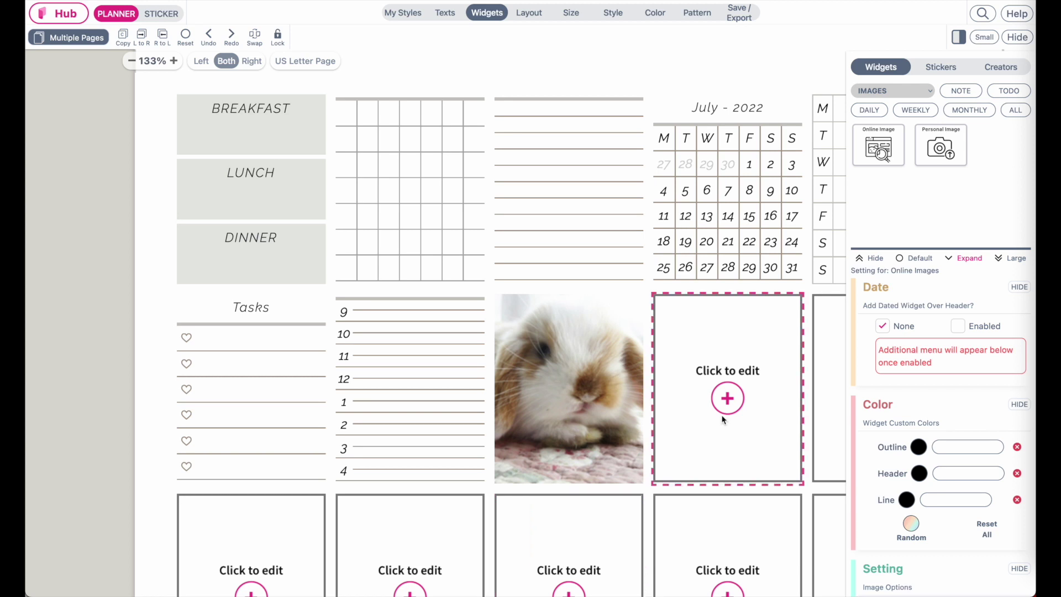
scroll(723, 419, "right", 3)
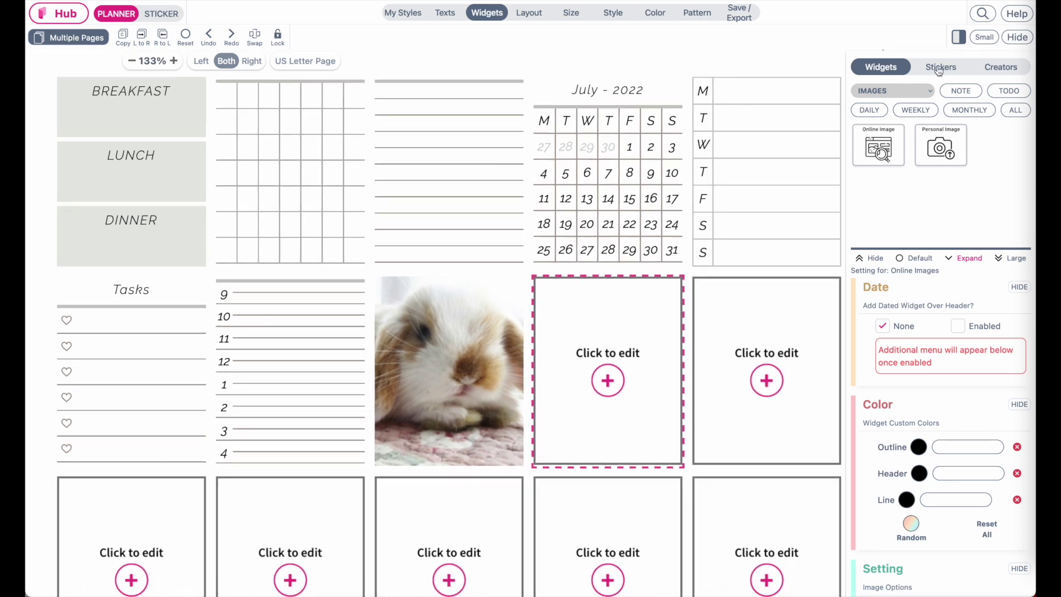
left_click(940, 67)
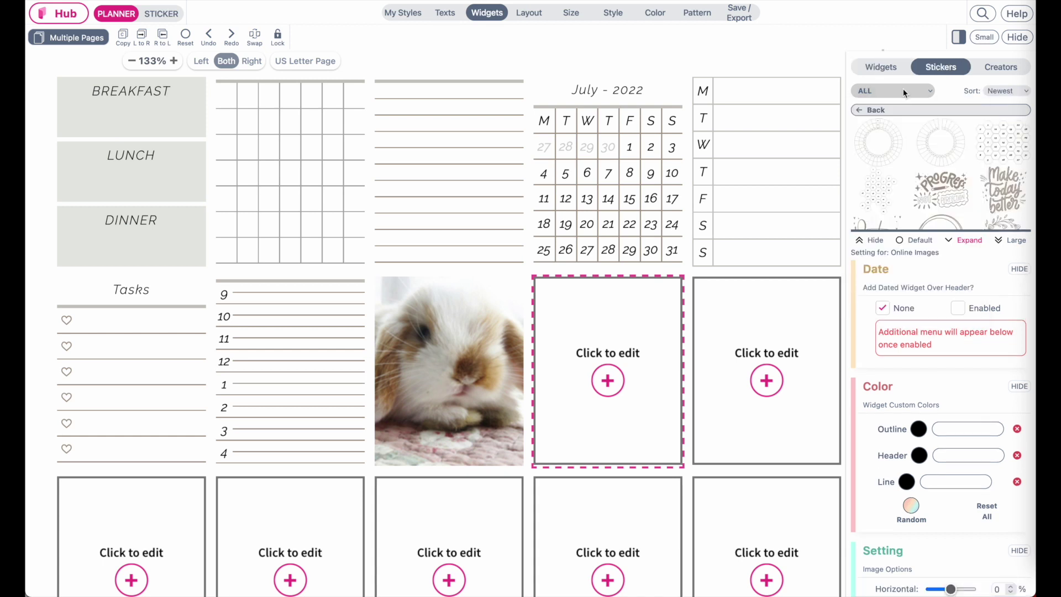
scroll(982, 196, "down", 10)
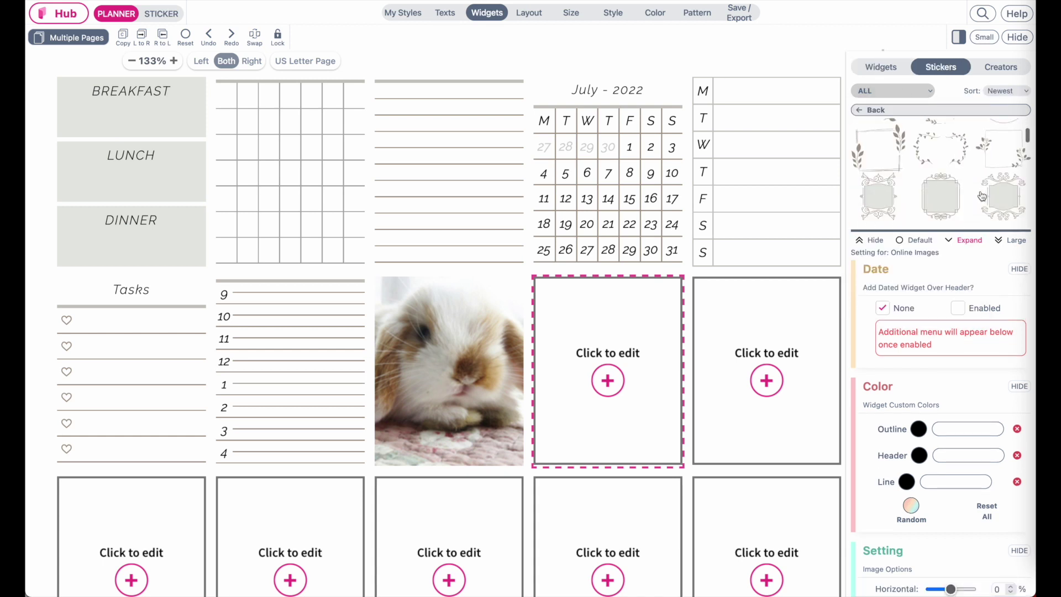
scroll(982, 196, "down", 5)
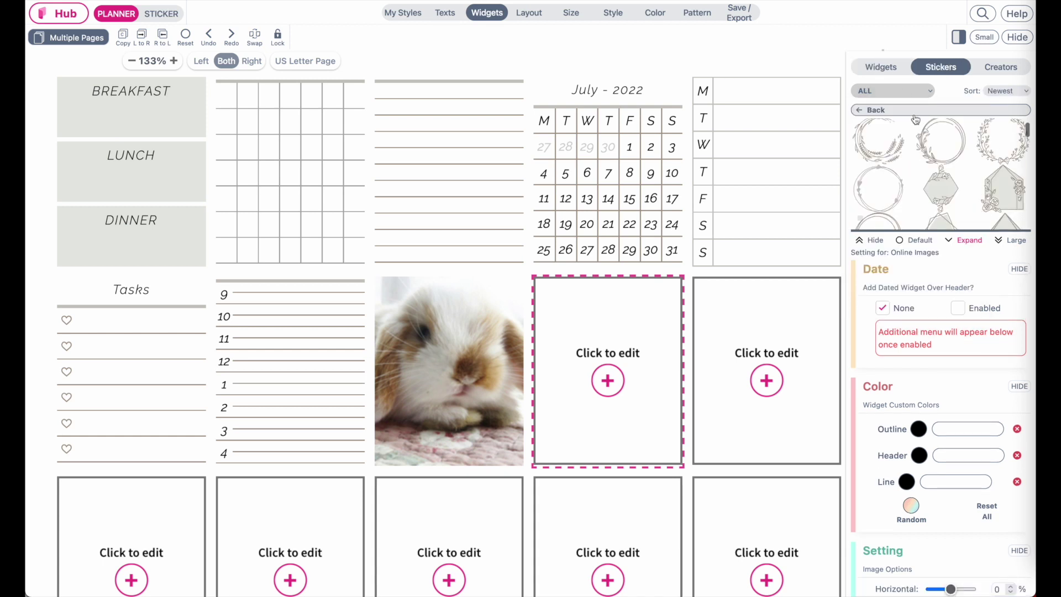
left_click(1015, 241)
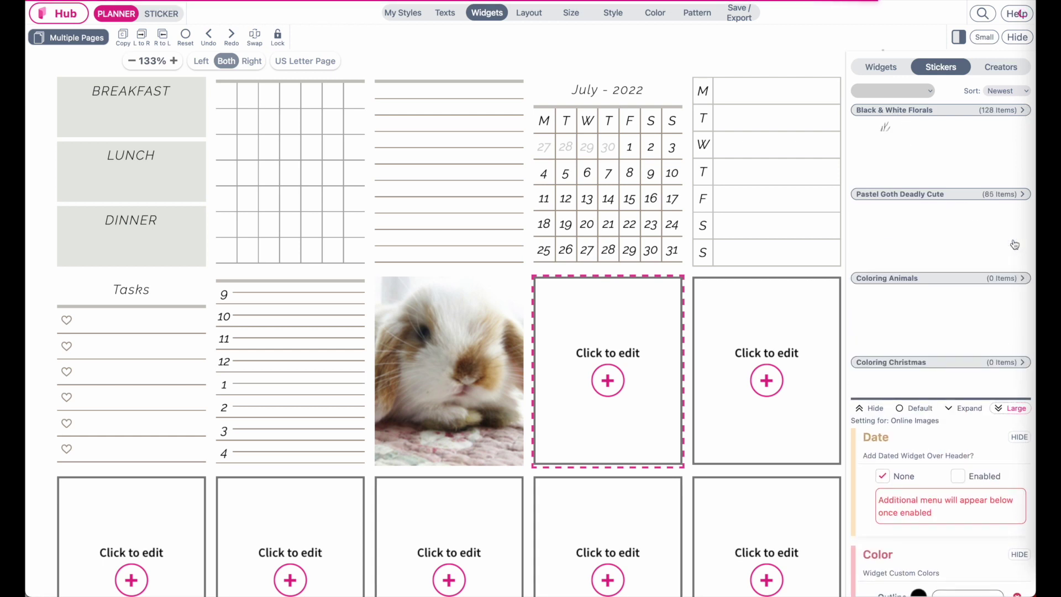
scroll(983, 263, "down", 1)
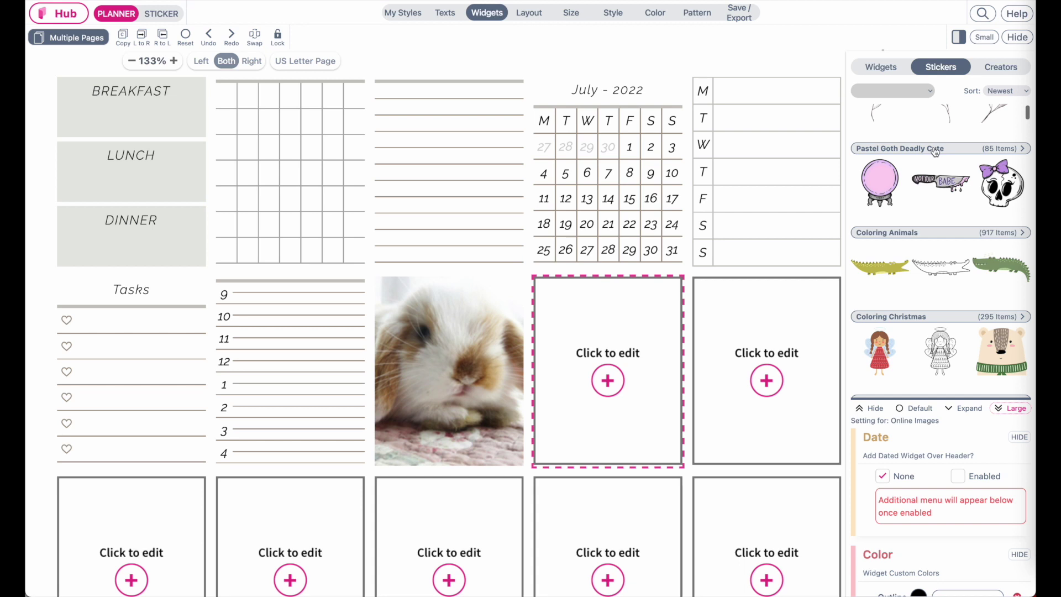
left_click(912, 151)
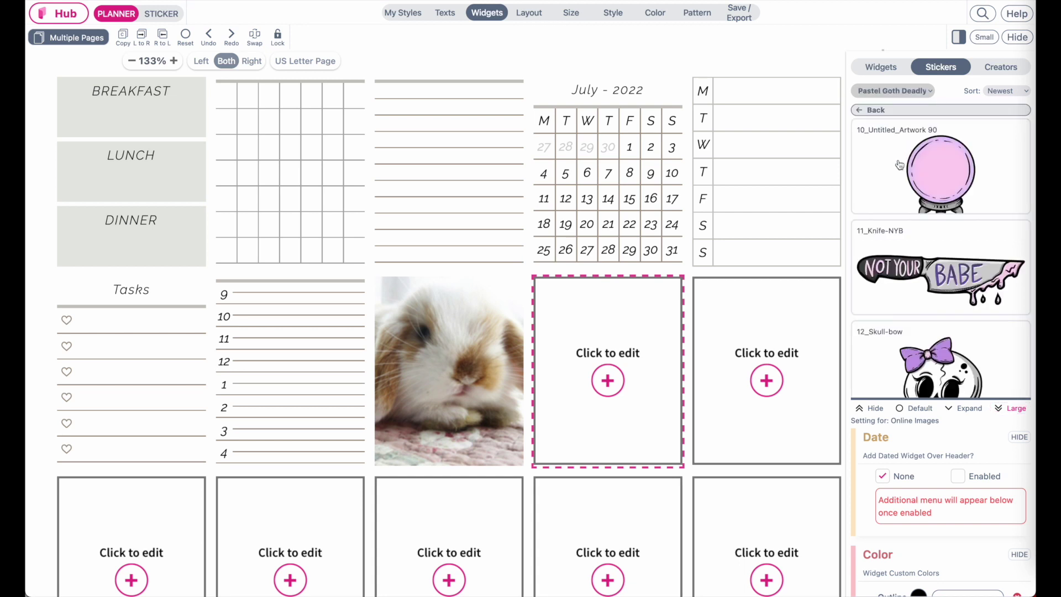
Try the crystal ball and bow skull stickers, settle on 14_Pastel_Coffin for the fourth box, and deselect it
left_click(933, 174)
scroll(939, 310, "down", 2)
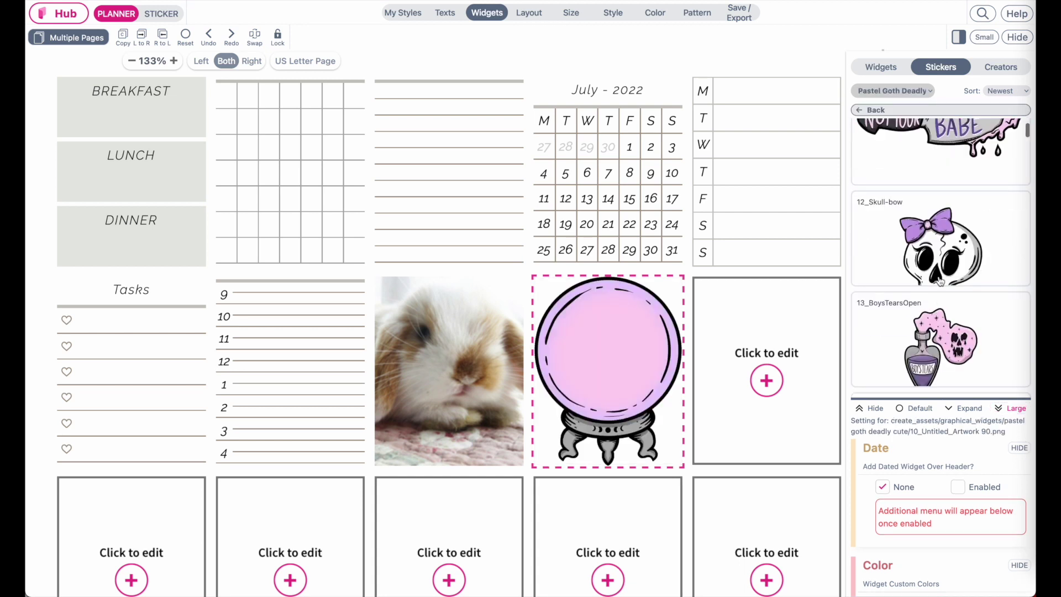
left_click(943, 252)
scroll(943, 252, "down", 2)
left_click(940, 323)
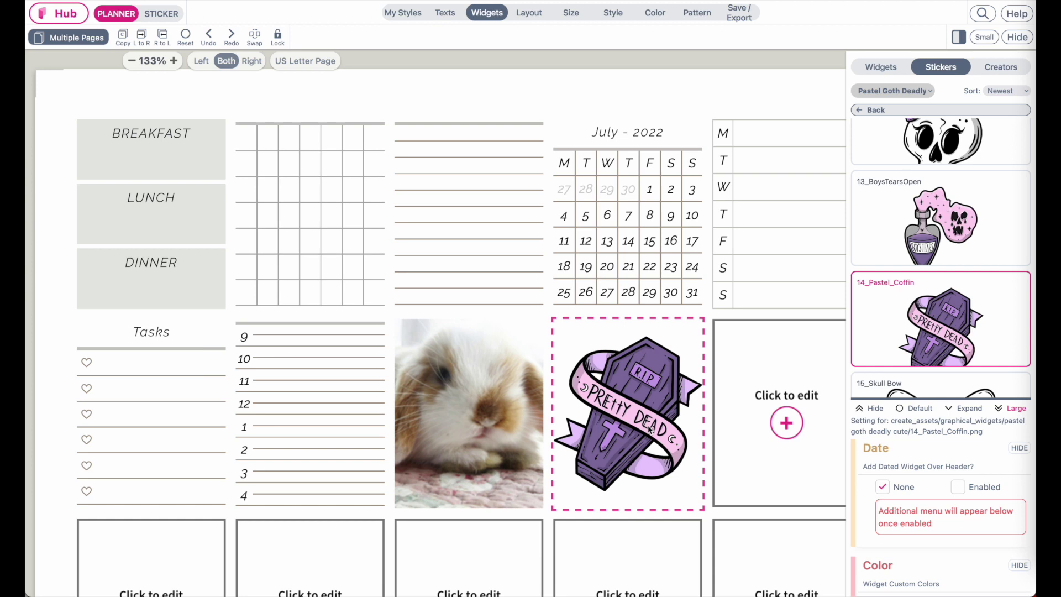
key("Escape")
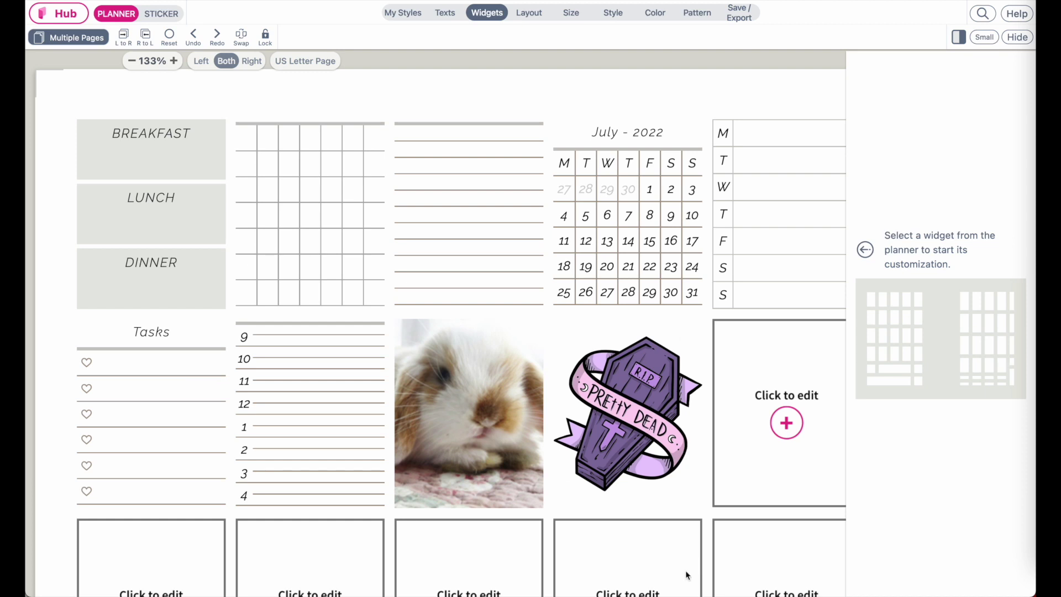
Wrap the coffin sticker's widget with a gray outline and deselect it
left_click(648, 435)
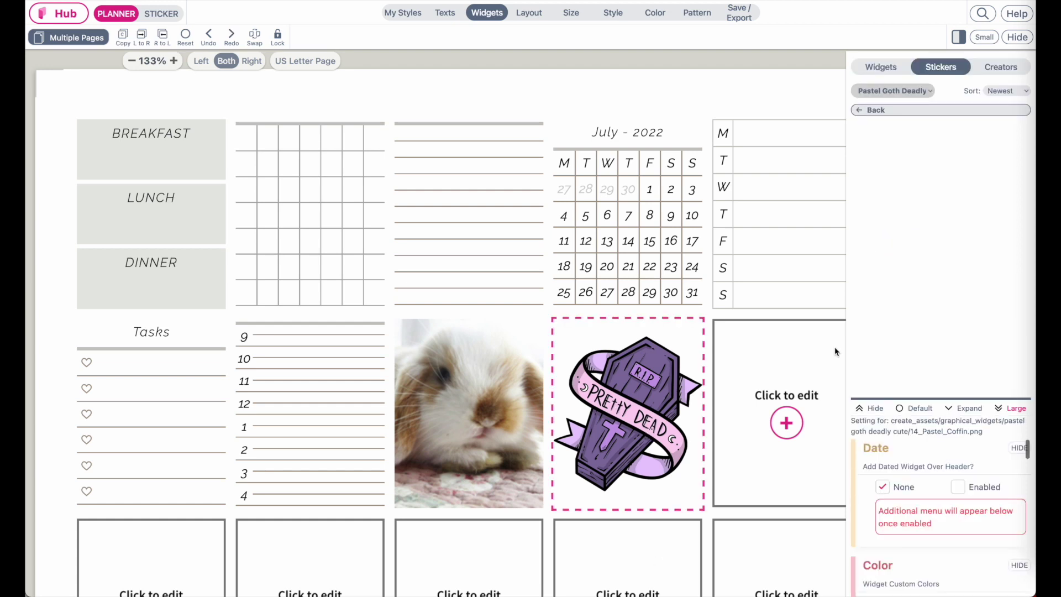
left_click(919, 408)
scroll(934, 420, "down", 10)
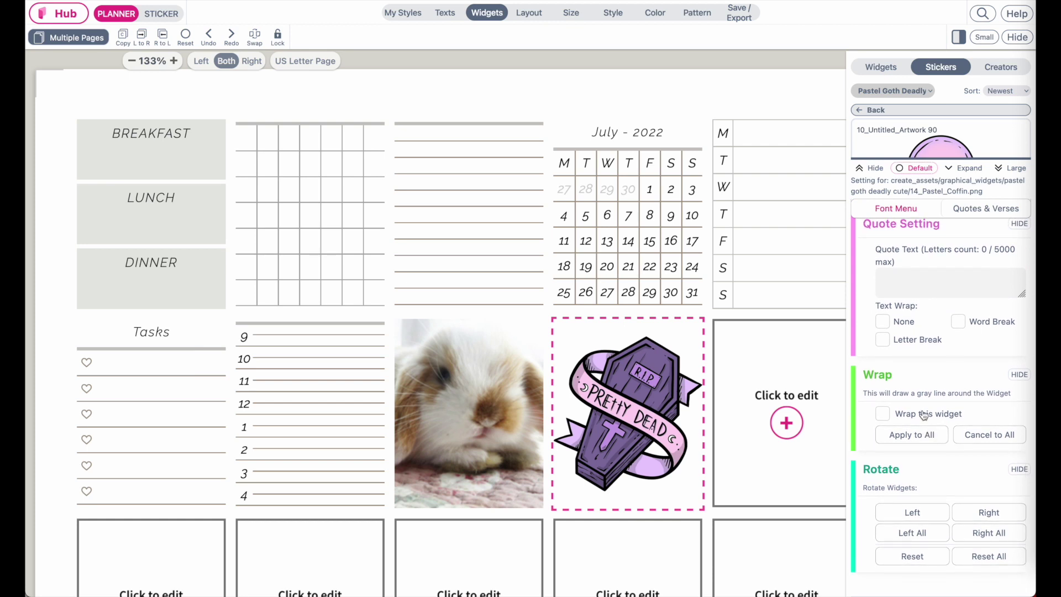
left_click(882, 414)
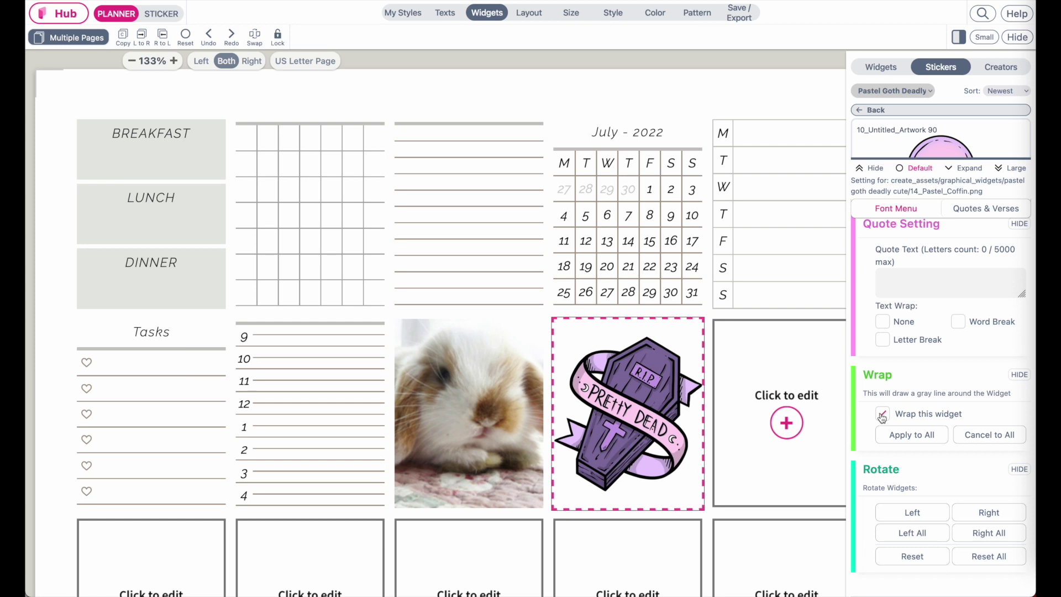
left_click(601, 61)
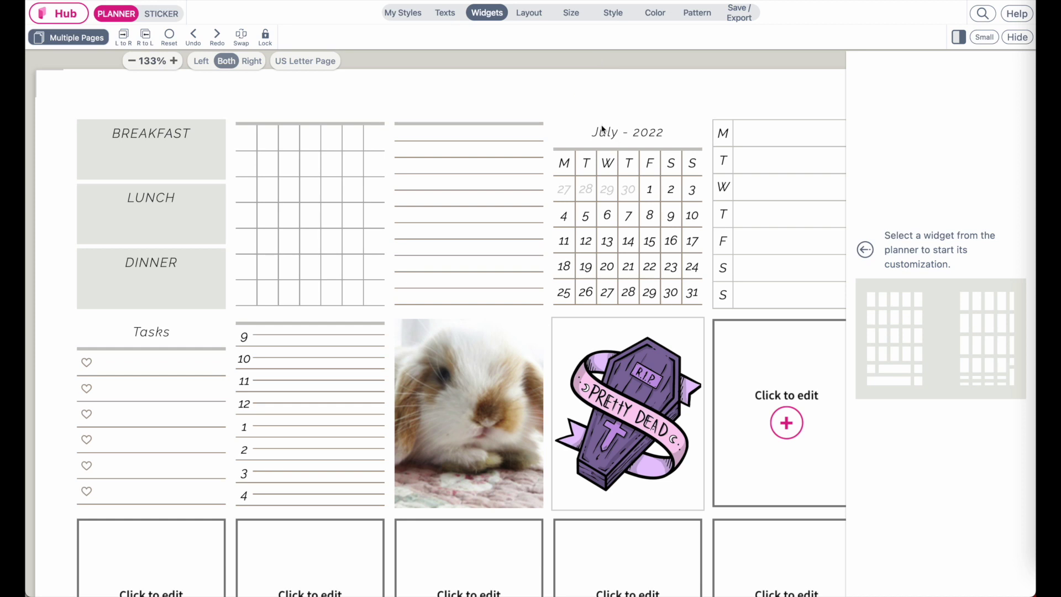
Wrap the July 2022 monthly calendar widget with a gray outline and deselect it
left_click(617, 143)
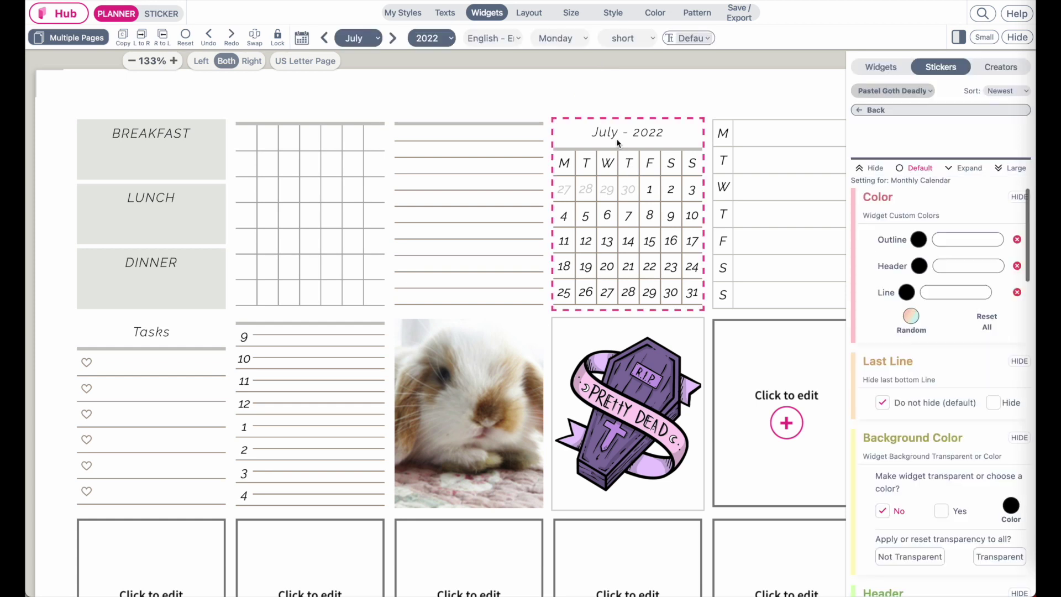
left_click(642, 70)
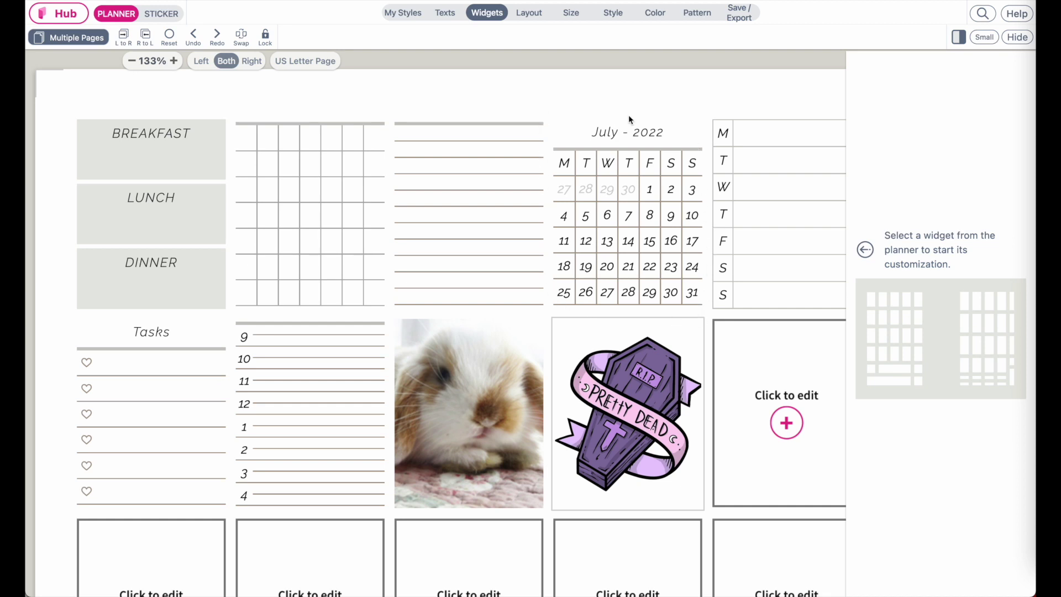
left_click(608, 137)
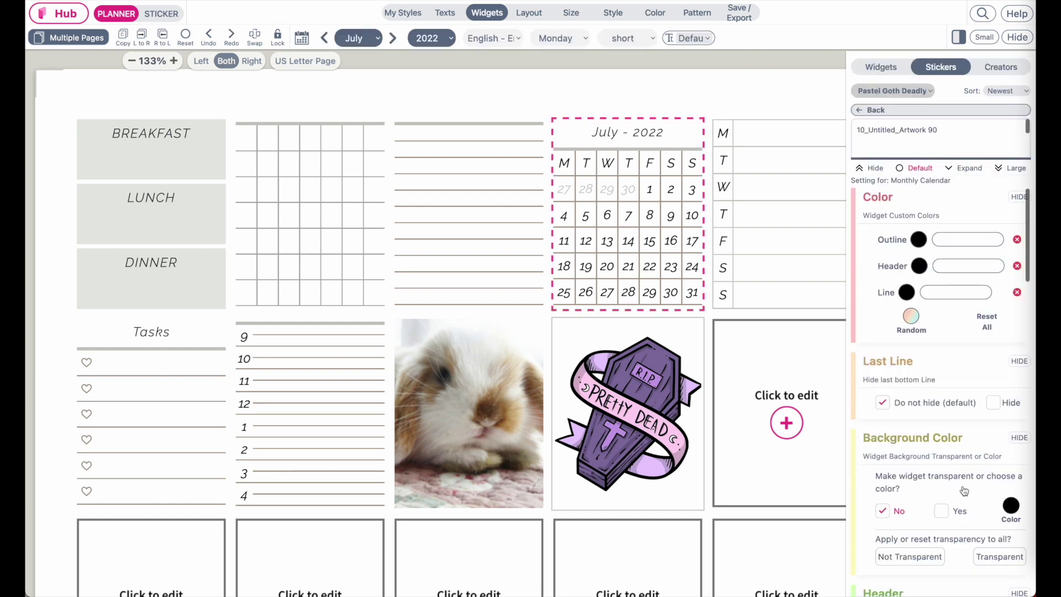
scroll(965, 490, "down", 10)
left_click(882, 412)
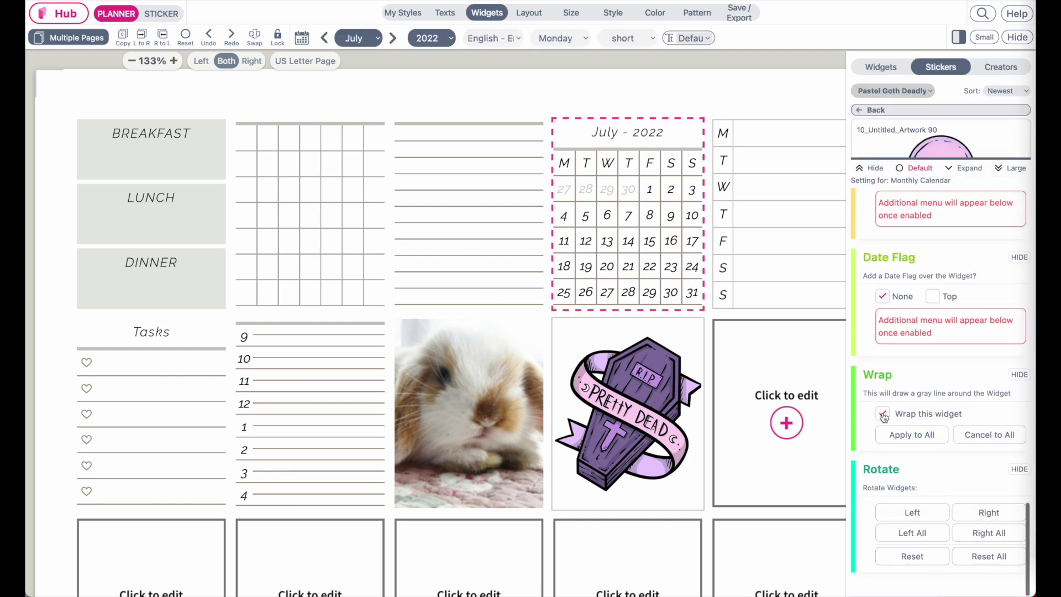
left_click(740, 68)
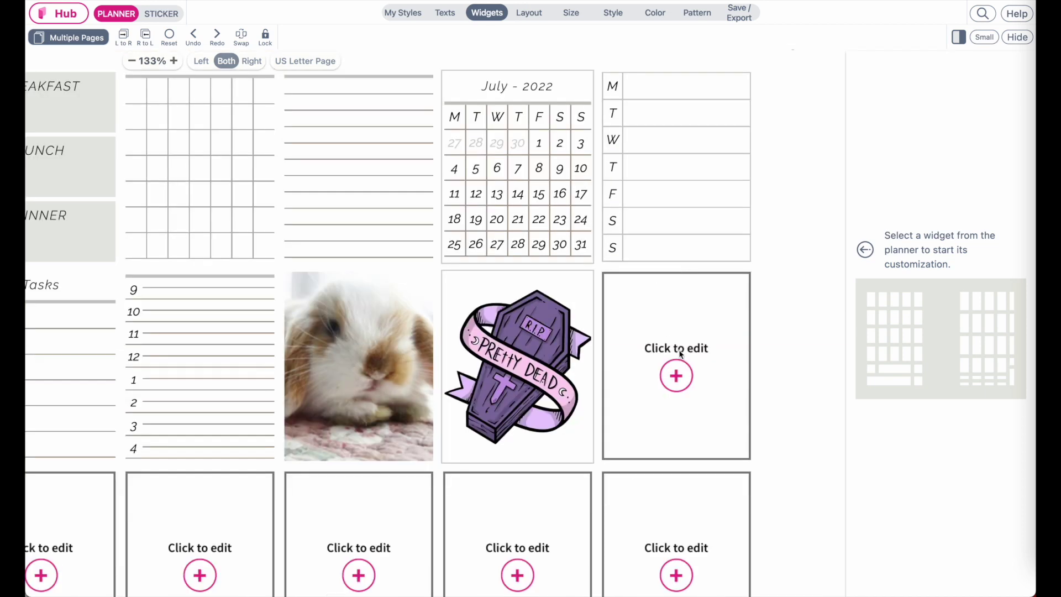
Fill the fifth box in the second row with the C-23 torn note paper sticker from the Stickers collection
left_click(681, 353)
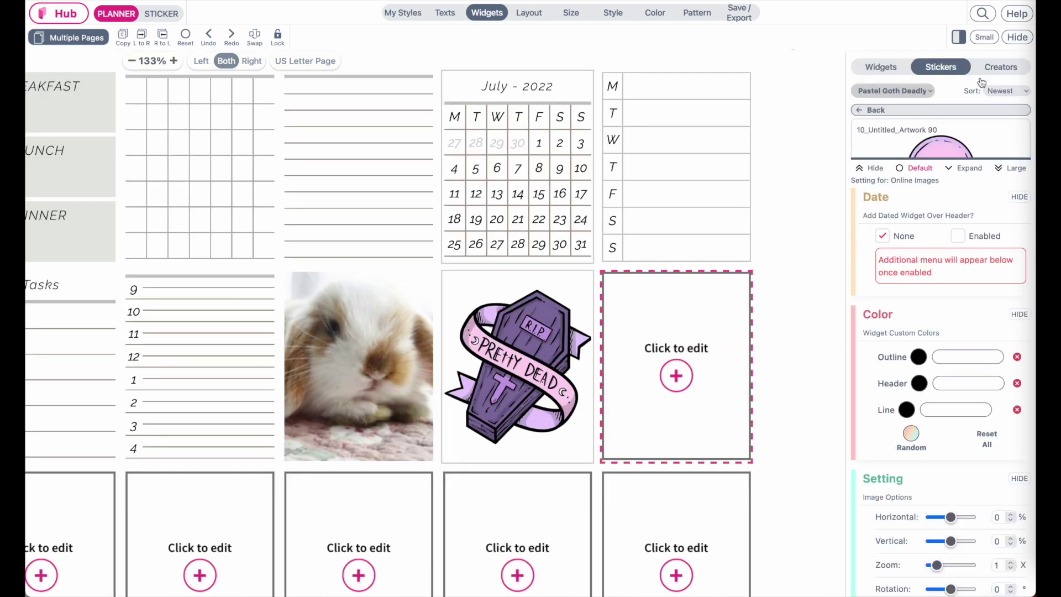
left_click(1001, 171)
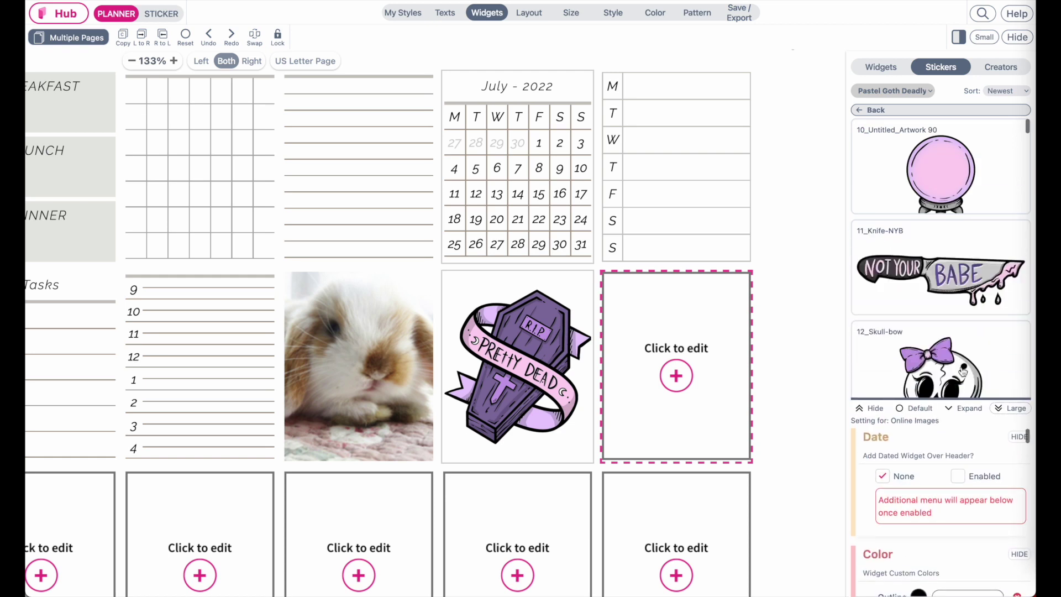
left_click(885, 92)
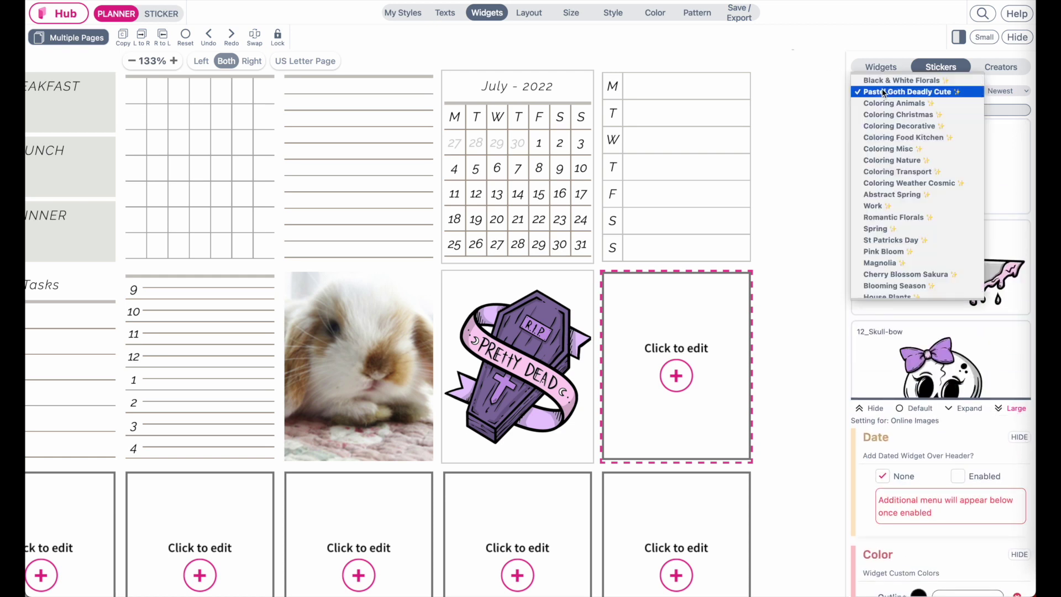
left_click(884, 92)
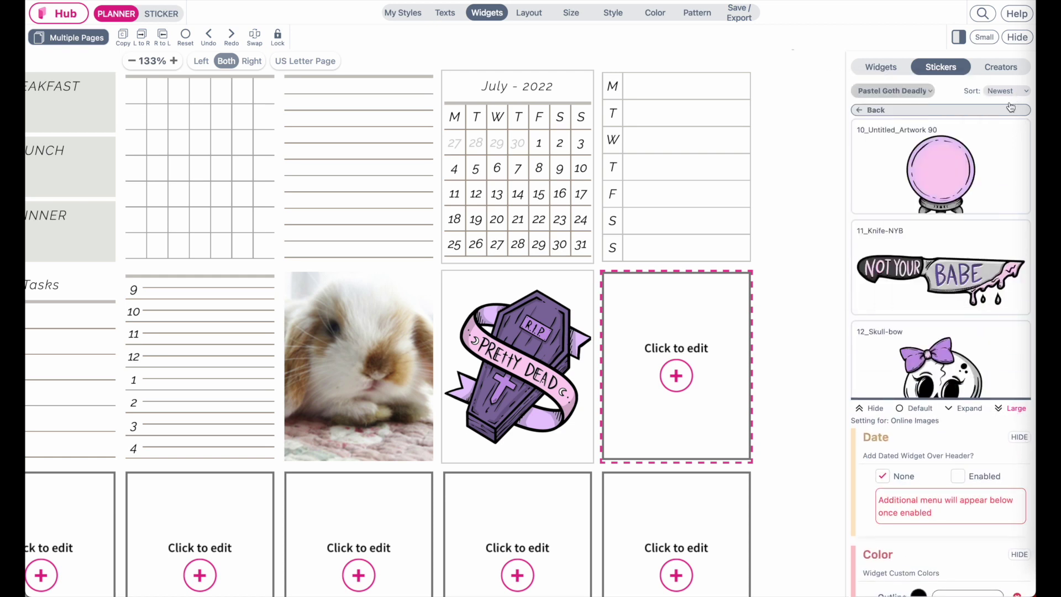
left_click(891, 112)
left_click(885, 92)
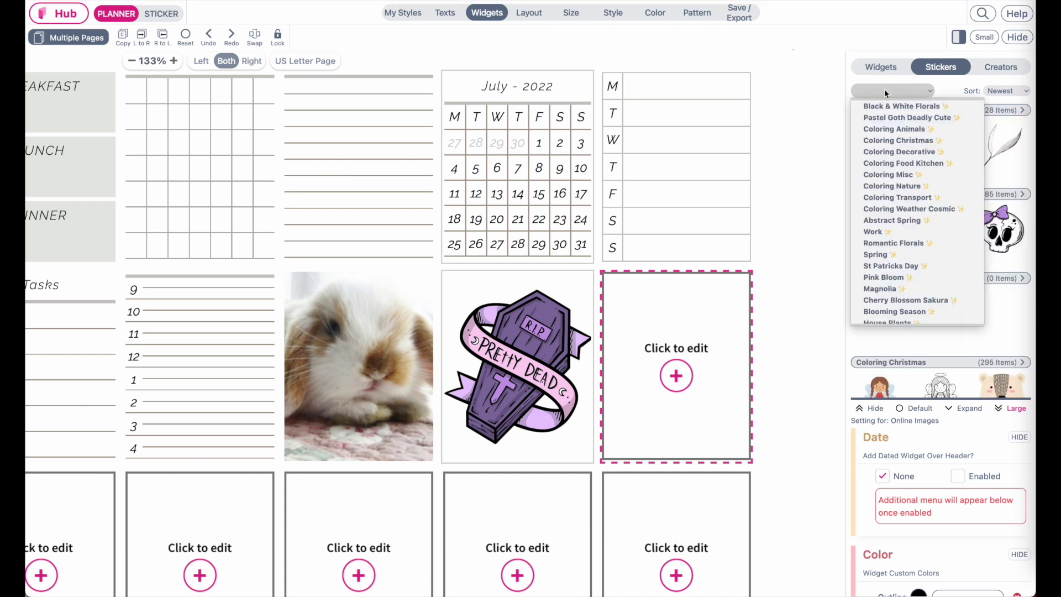
scroll(917, 309, "down", 5)
scroll(907, 166, "down", 3)
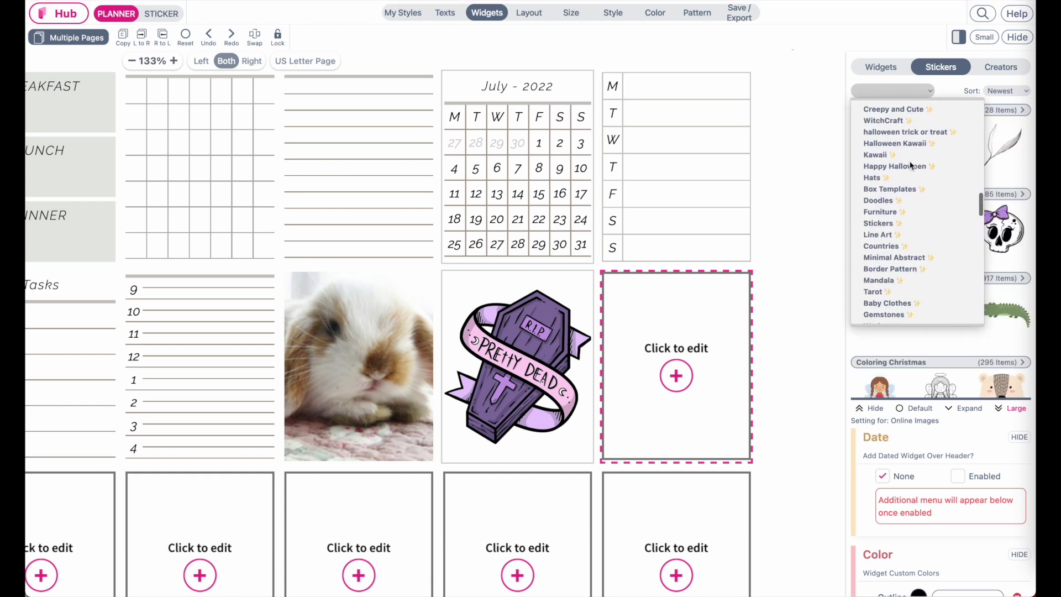
left_click(902, 223)
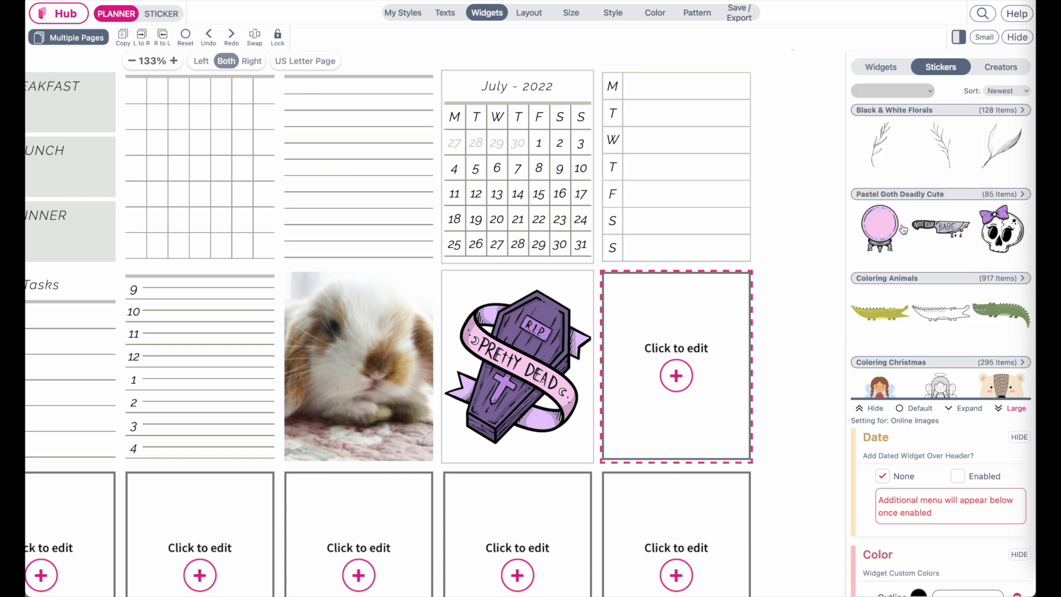
left_click(935, 197)
left_click(936, 197)
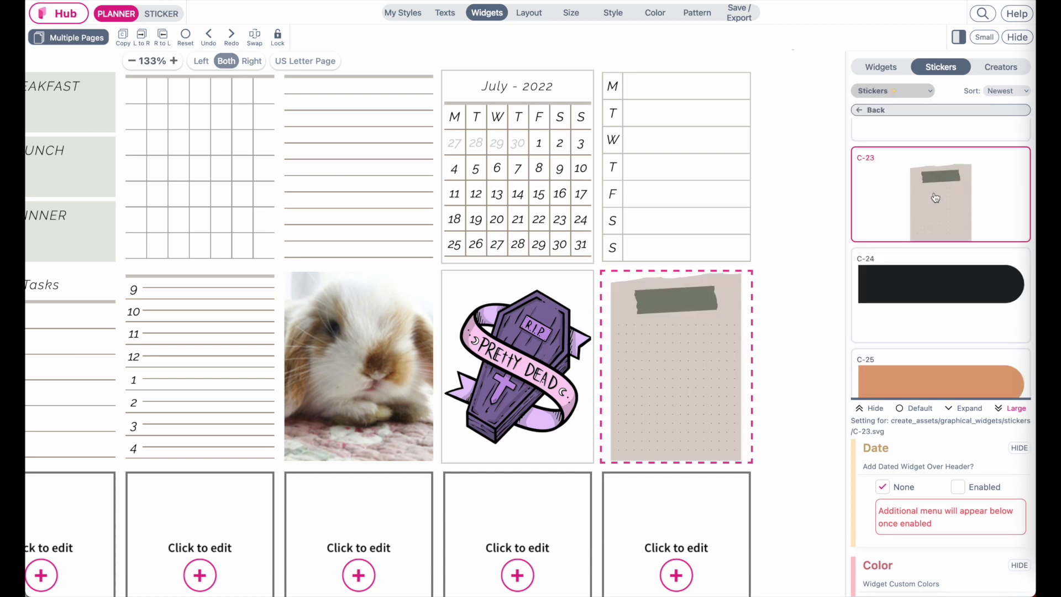
Place the C-8 banner sticker from the same collection in the fifth box of the third row
scroll(936, 198, "down", 2)
scroll(935, 197, "down", 2)
scroll(921, 316, "down", 5)
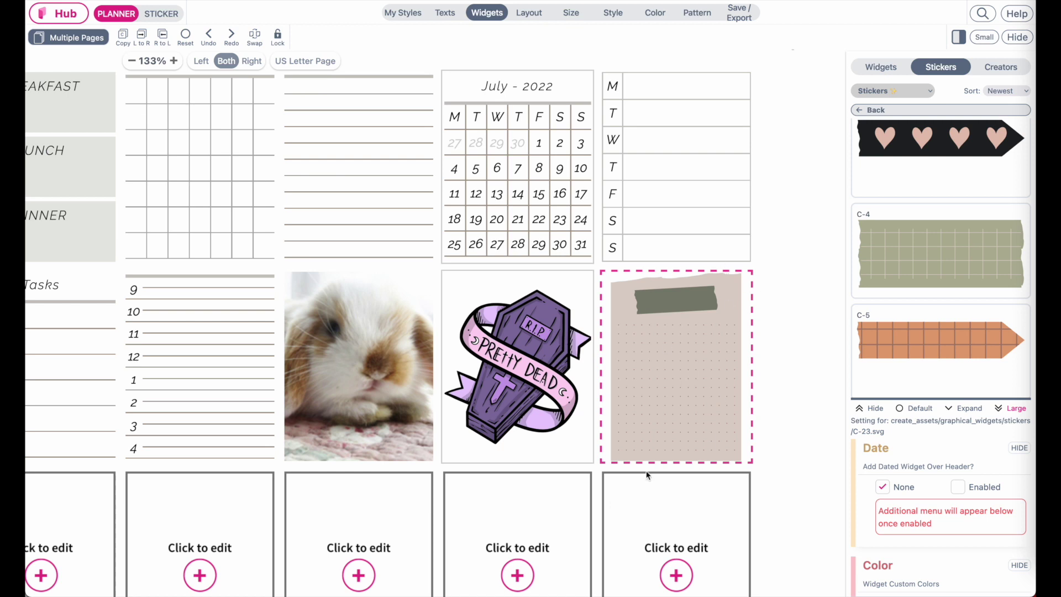
scroll(939, 243, "down", 5)
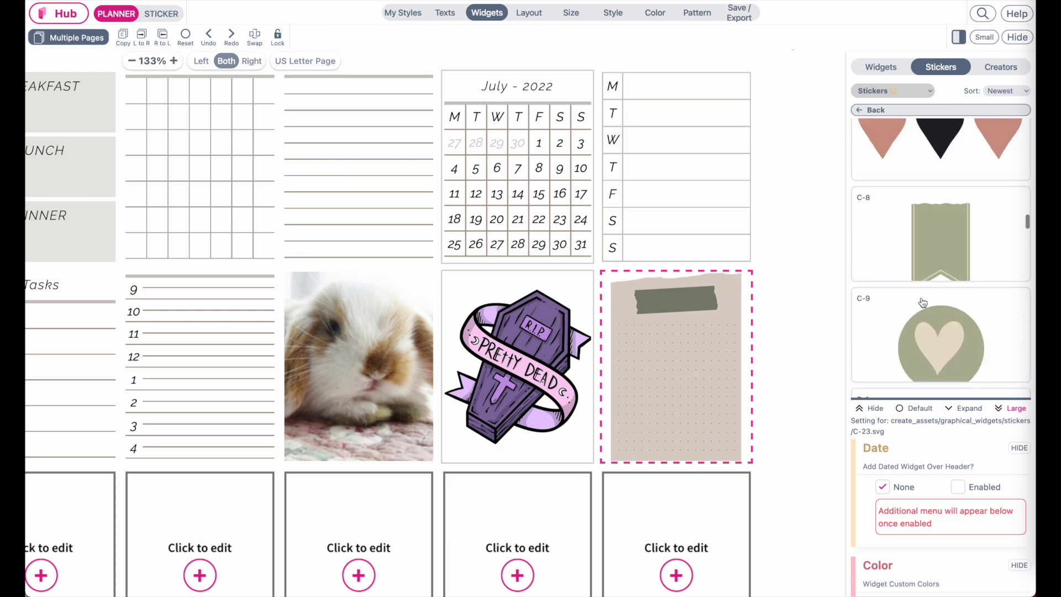
scroll(938, 243, "down", 2)
left_click(661, 538)
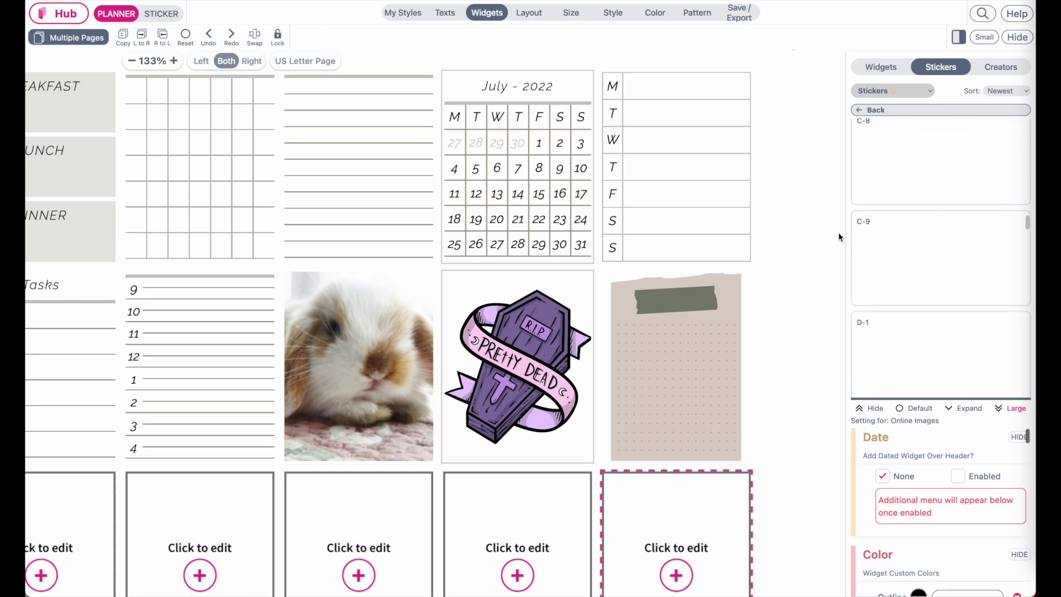
left_click(927, 184)
scroll(684, 420, "down", 4)
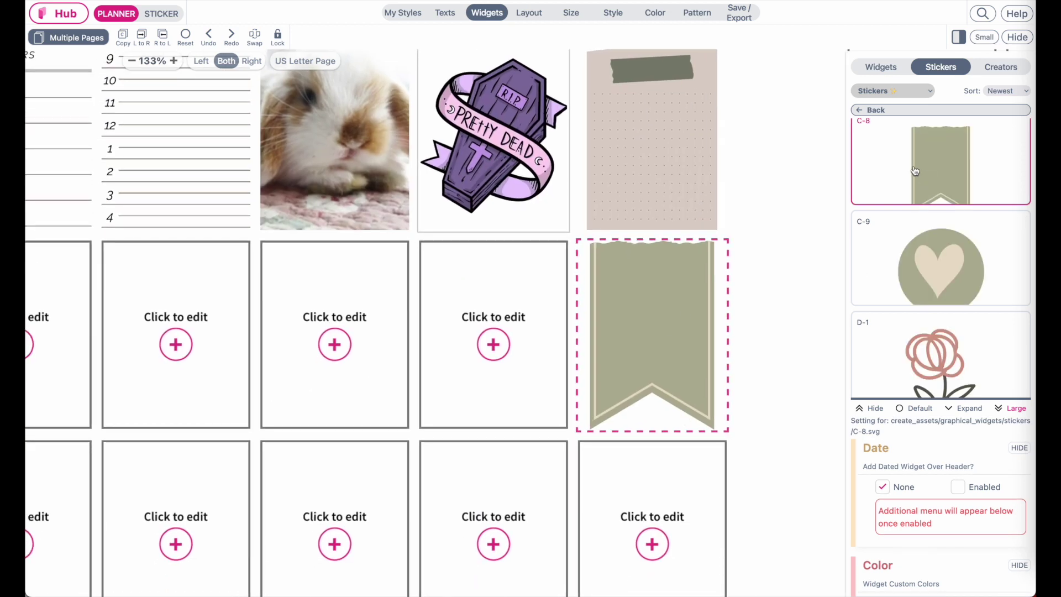
Try gray shades for the banner's main artwork color, settling on a custom purple sampled from the coffin sticker
left_click(916, 335)
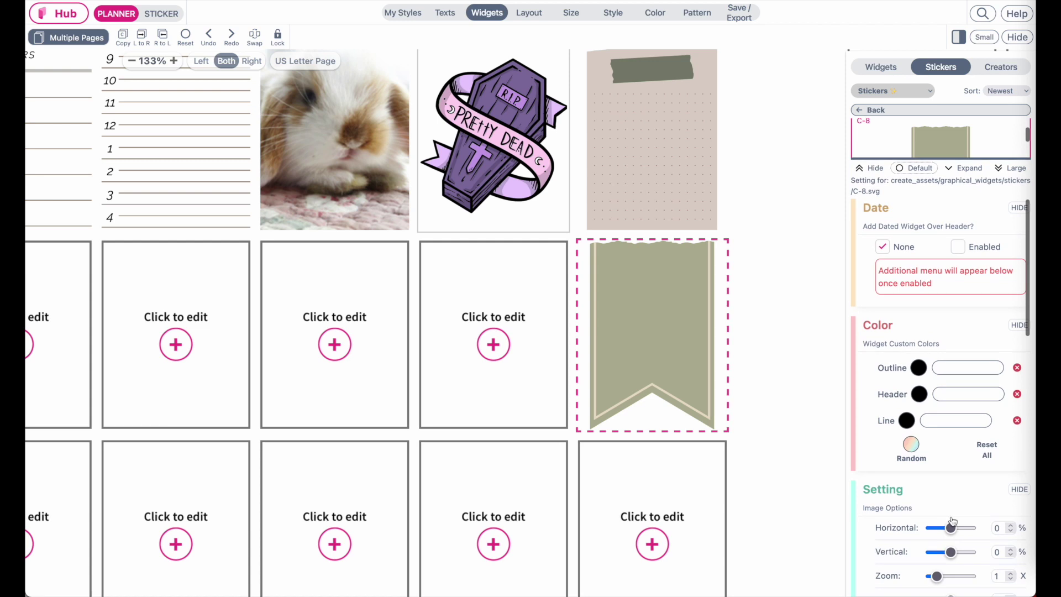
scroll(952, 497, "down", 3)
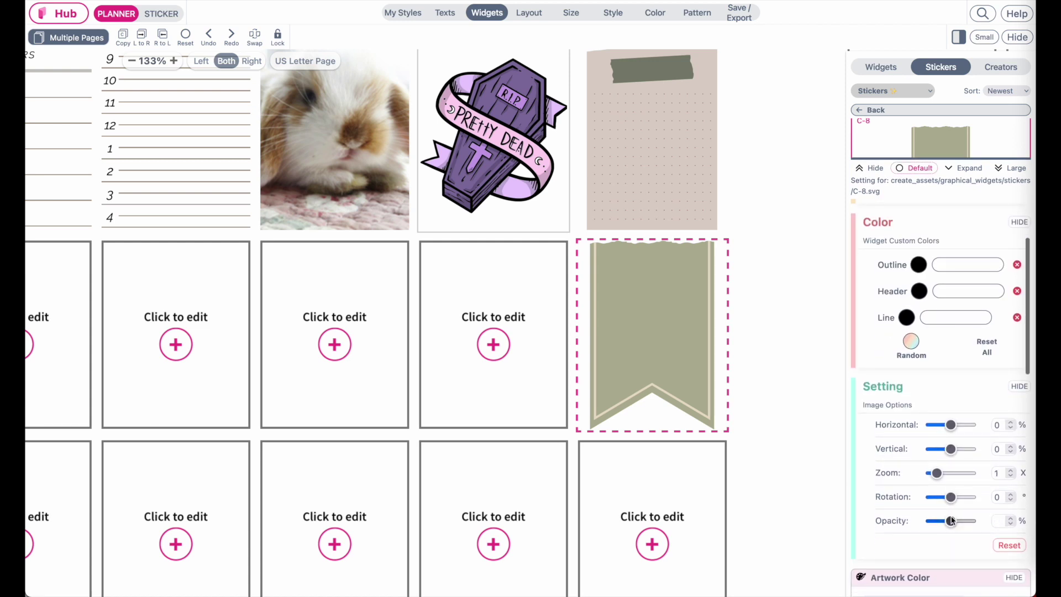
scroll(951, 521, "down", 6)
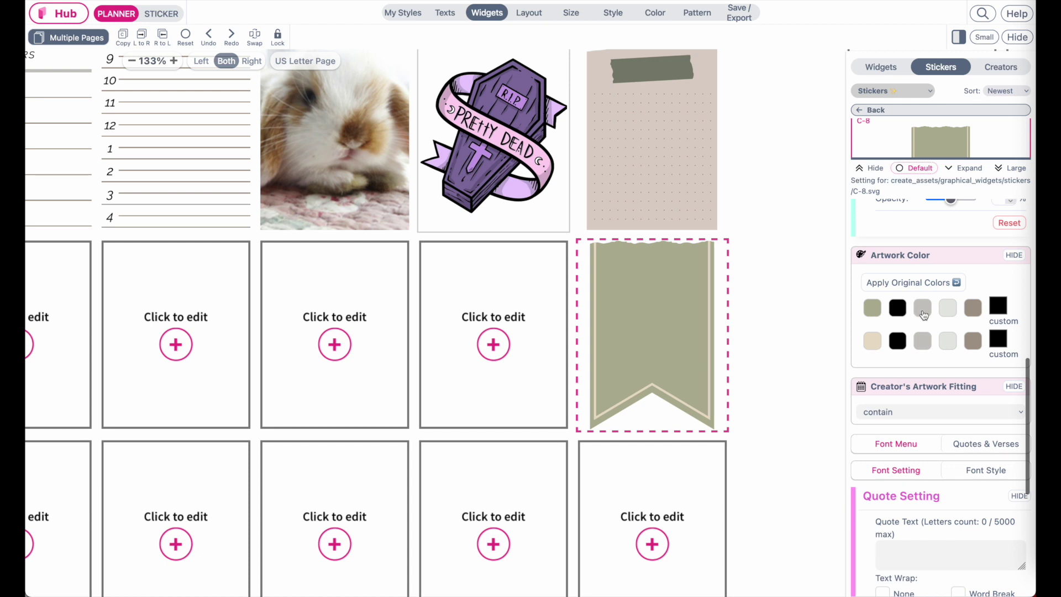
left_click(922, 314)
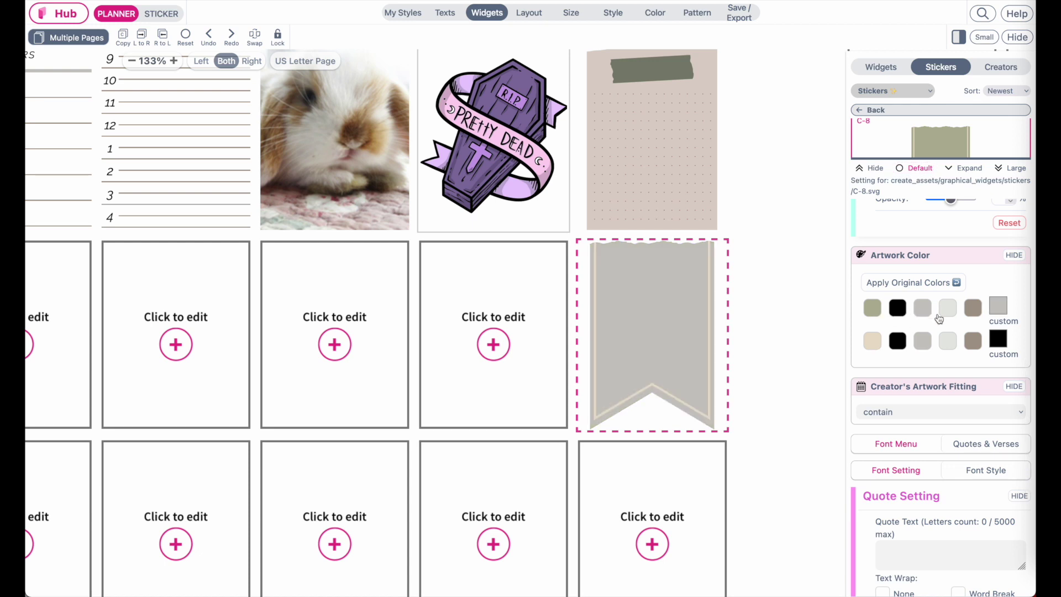
left_click(948, 309)
left_click(999, 306)
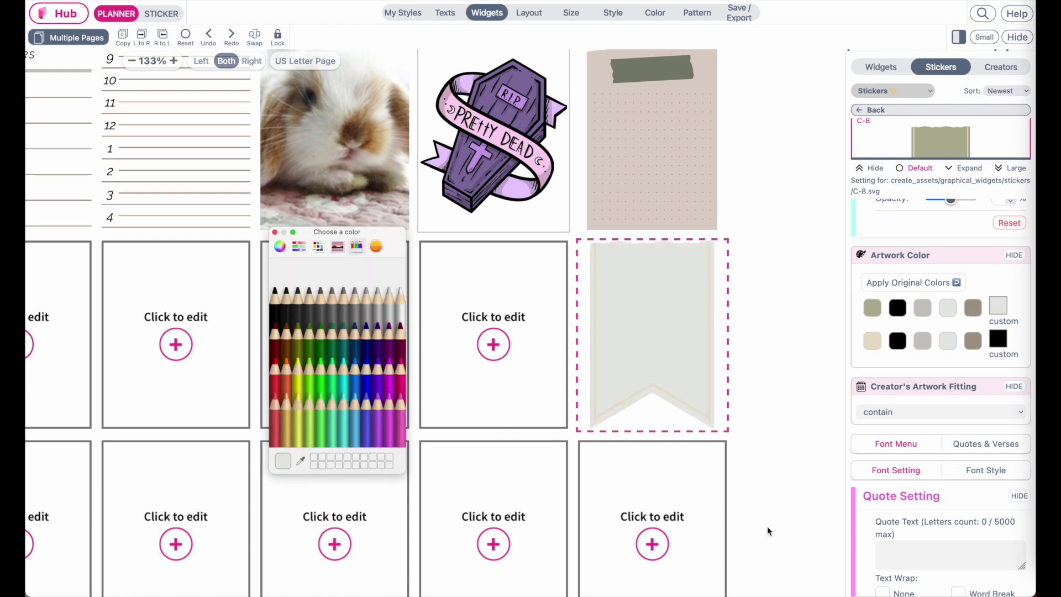
left_click(302, 462)
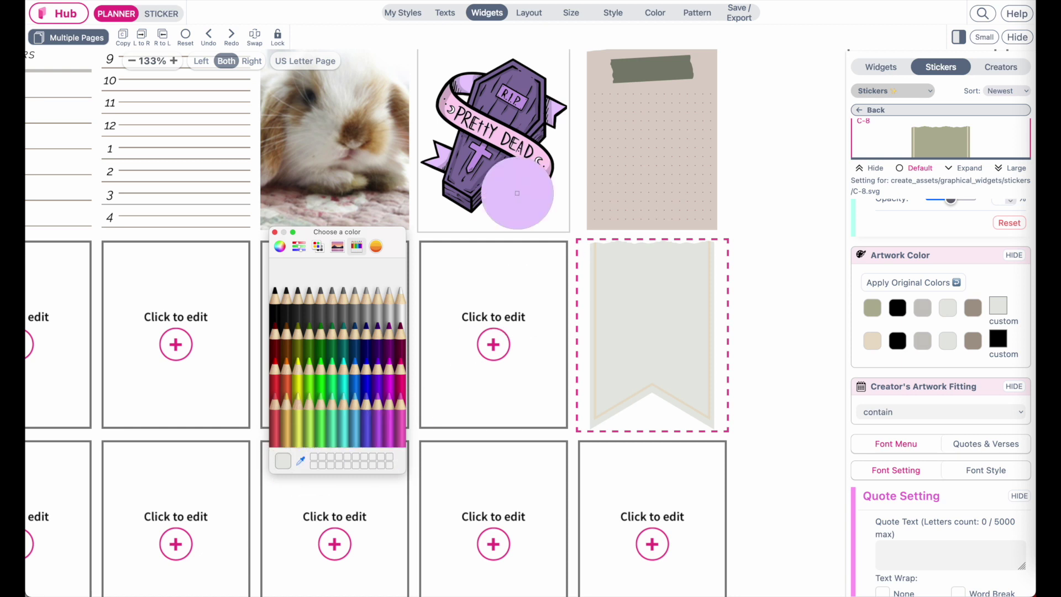
left_click(464, 169)
left_click(274, 233)
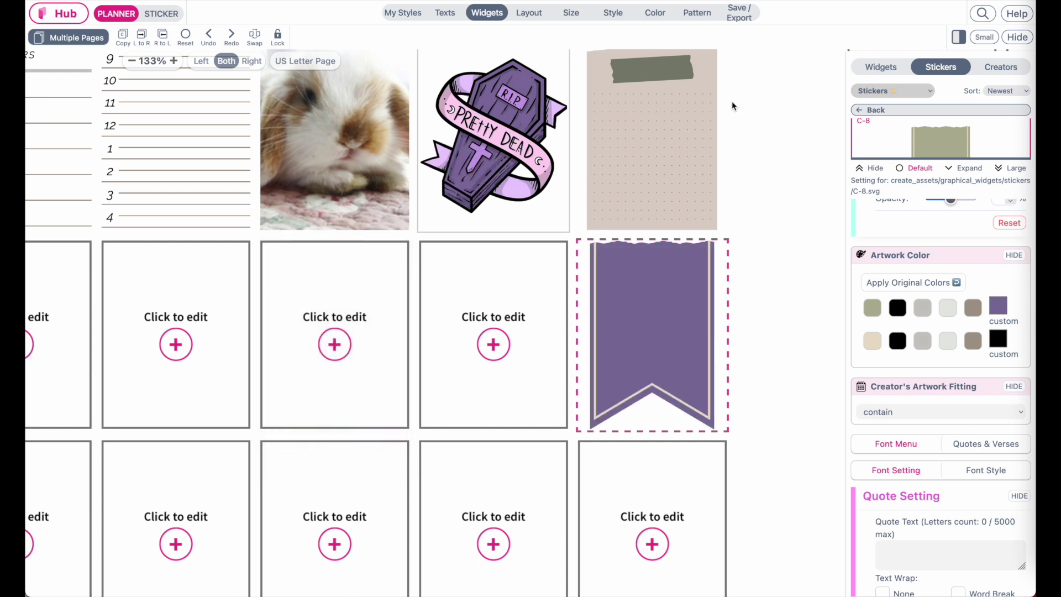
Recolor the note paper sticker's main artwork color to a custom light gray and return to the widgets library
left_click(695, 102)
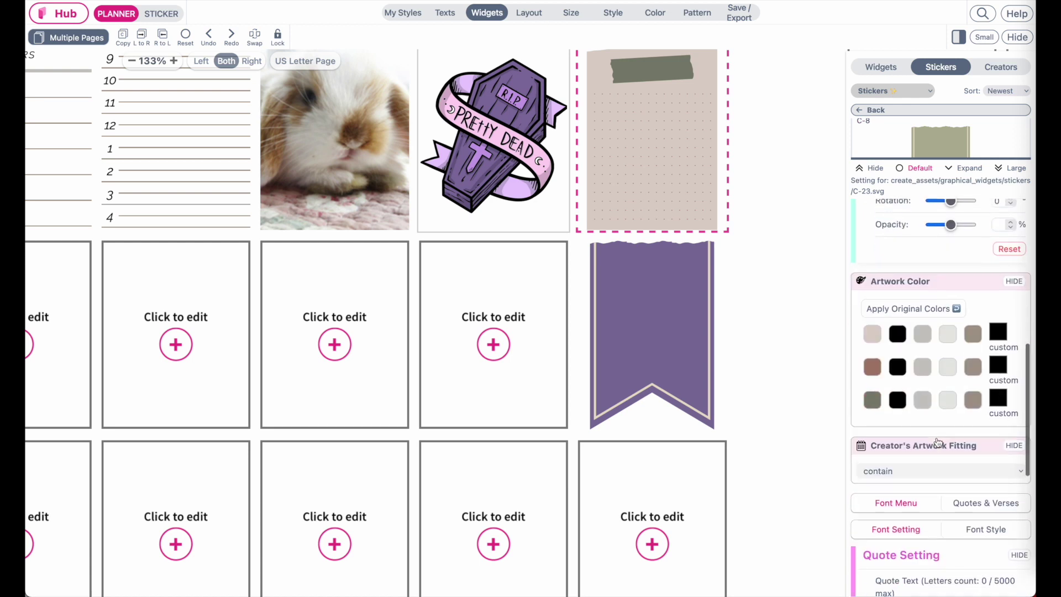
left_click(998, 330)
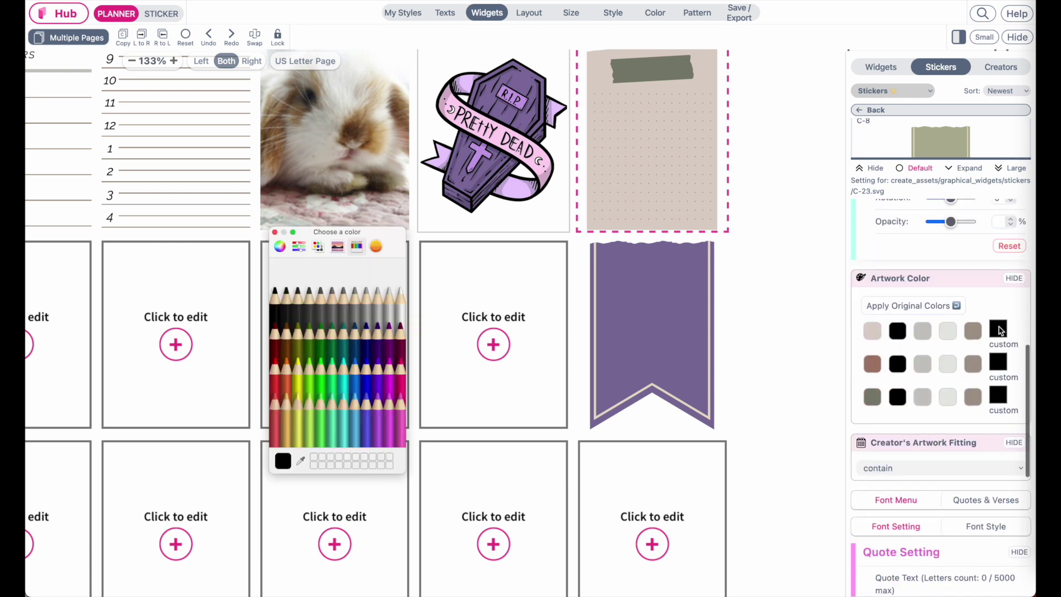
left_click(315, 335)
left_click(354, 326)
left_click(301, 460)
left_click(491, 361)
left_click(881, 67)
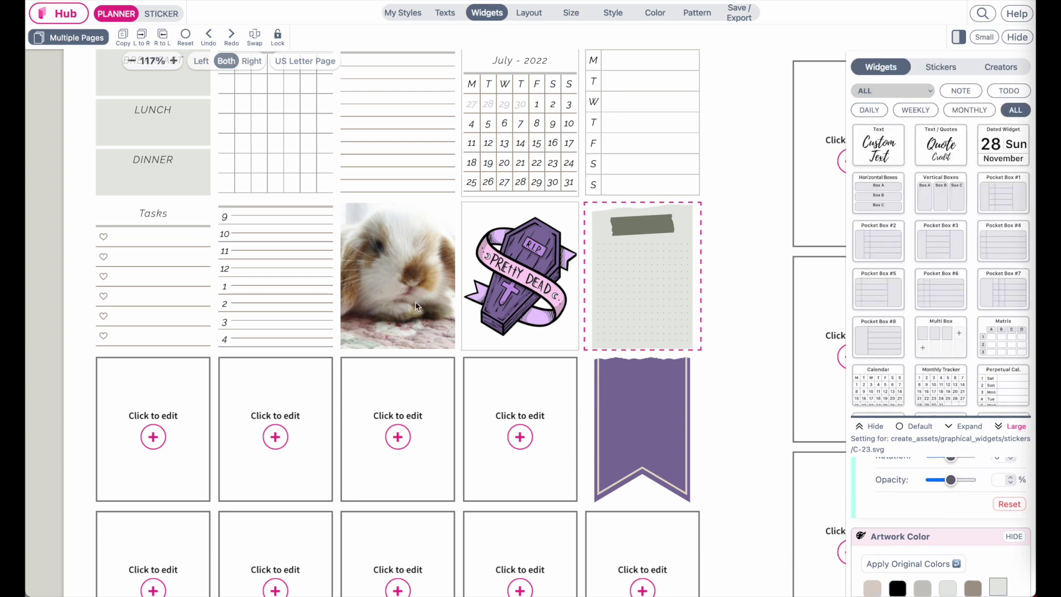
Try the Jovial, Jovial Thin and Minimalist styles on all widgets
scroll(416, 306, "up", 2)
scroll(416, 306, "down", 2)
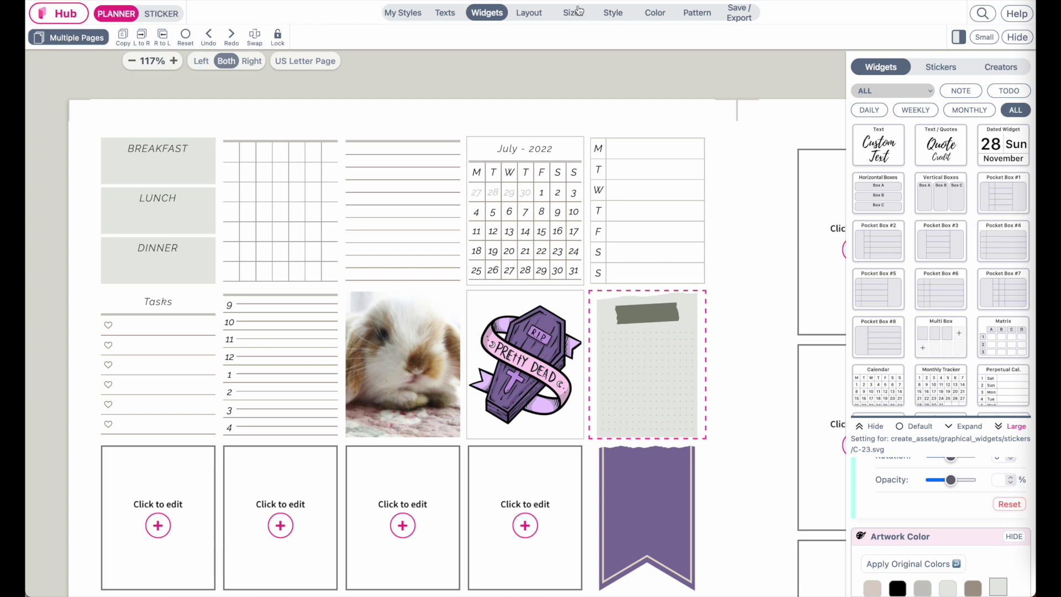
left_click(613, 13)
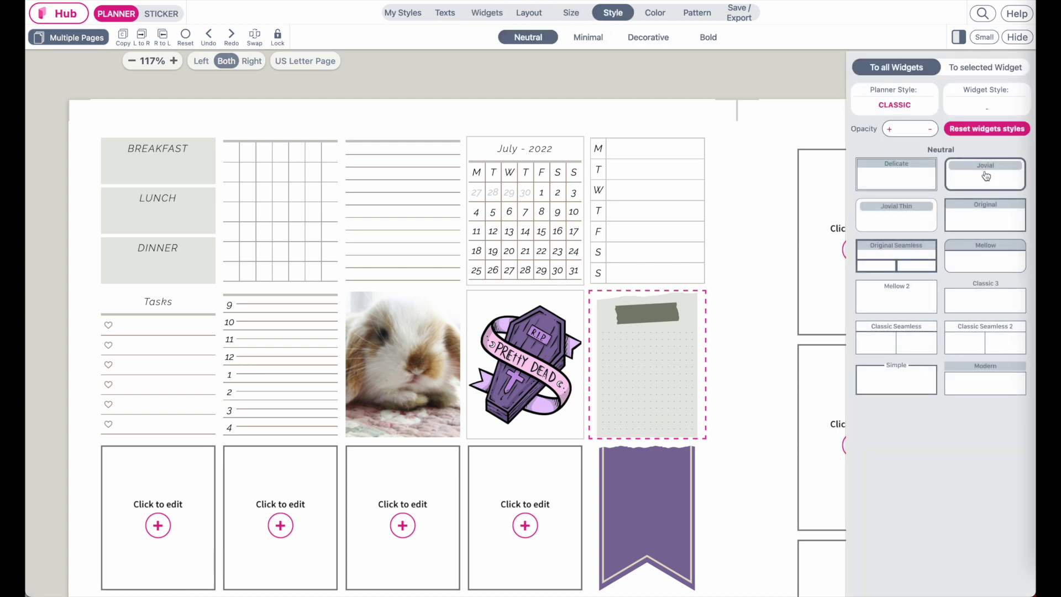
left_click(985, 183)
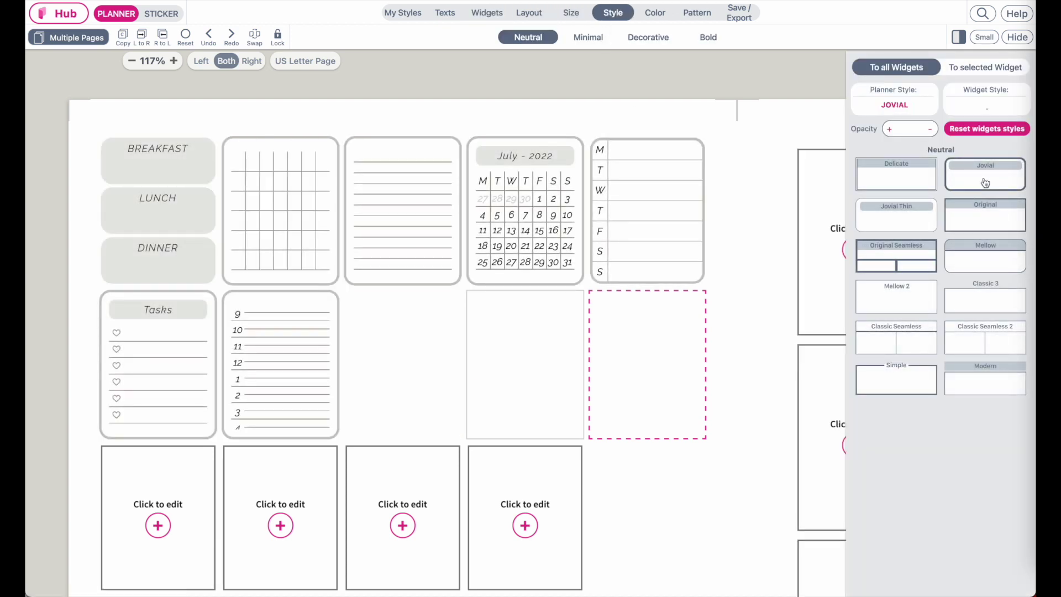
left_click(877, 228)
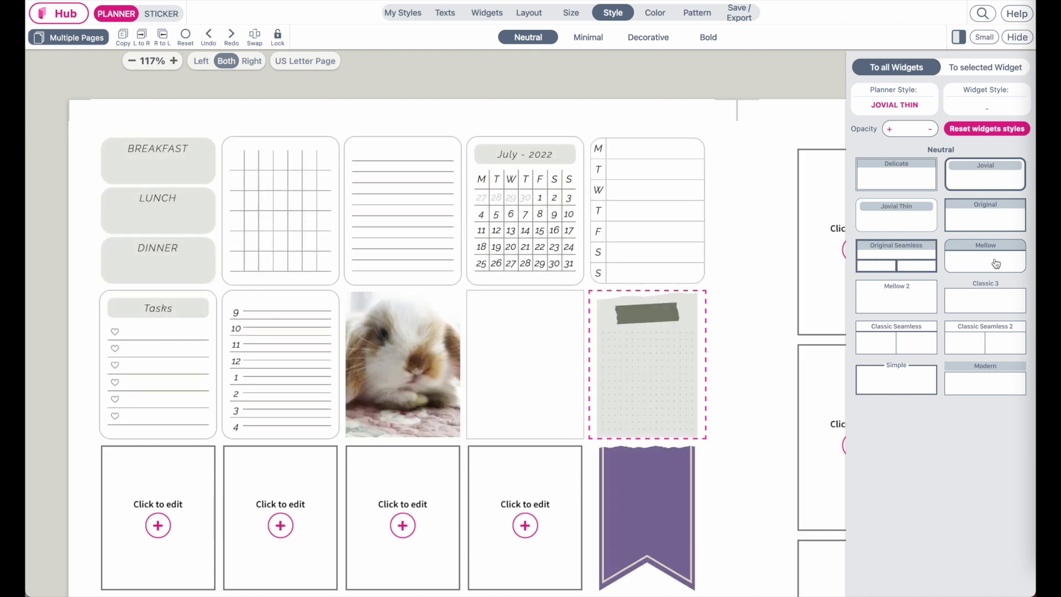
left_click(588, 37)
left_click(530, 39)
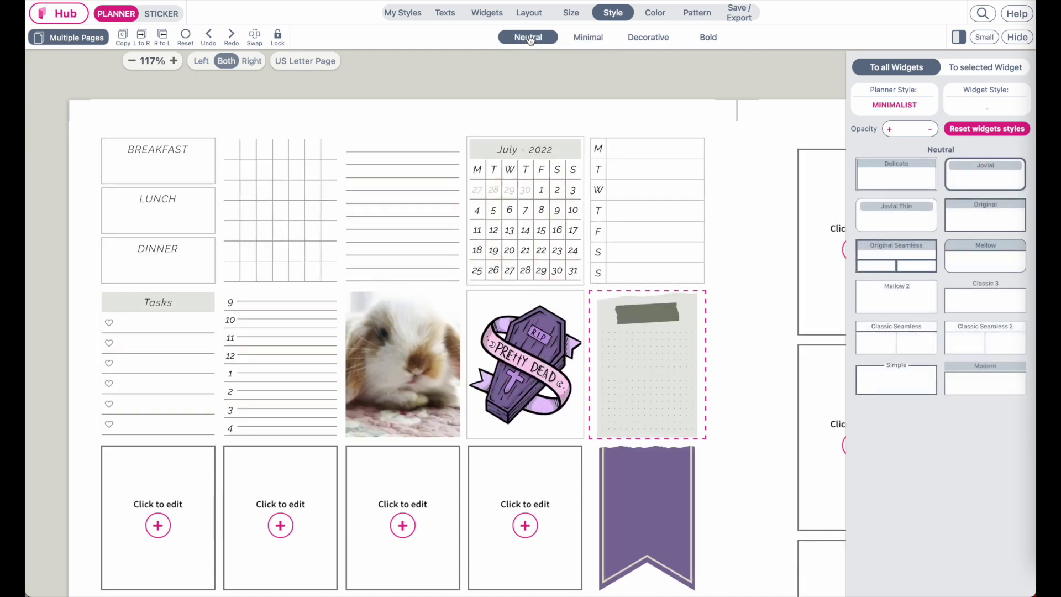
Compare the Original, Jovial and Modern styles on all widgets and settle on the Simple style
left_click(981, 213)
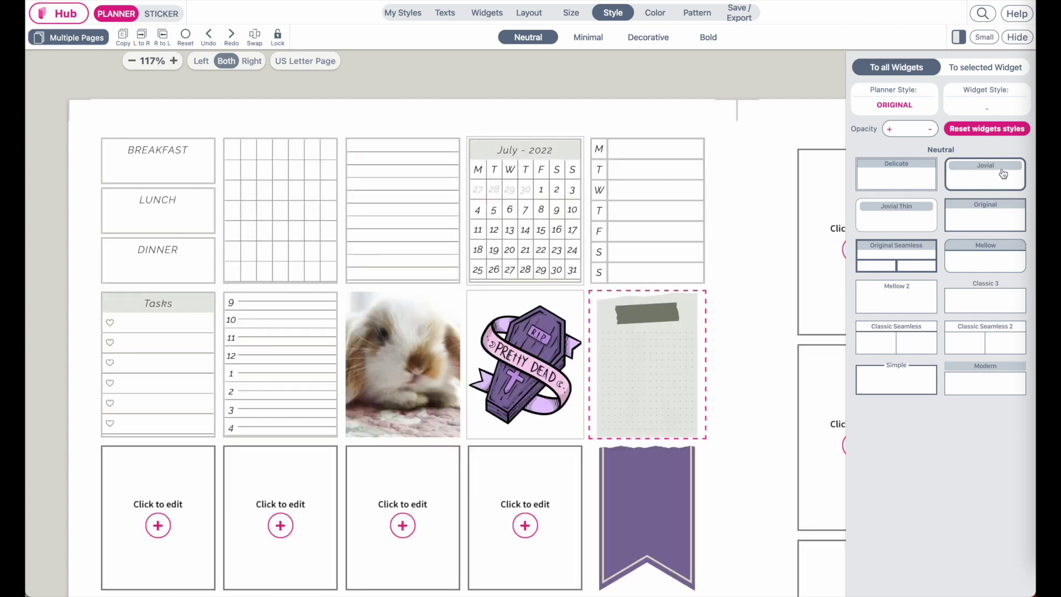
left_click(1000, 173)
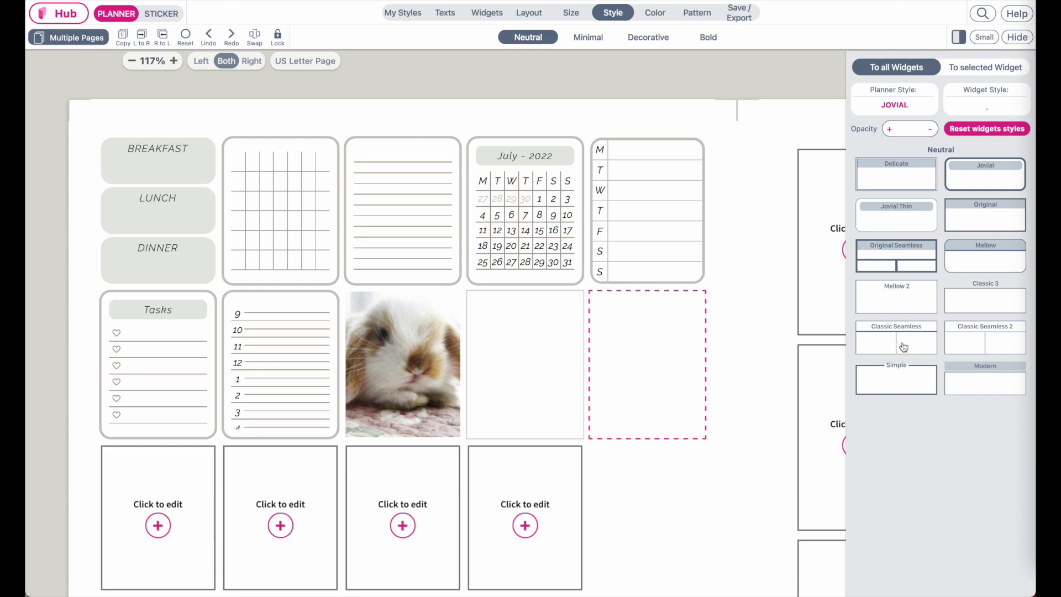
left_click(989, 385)
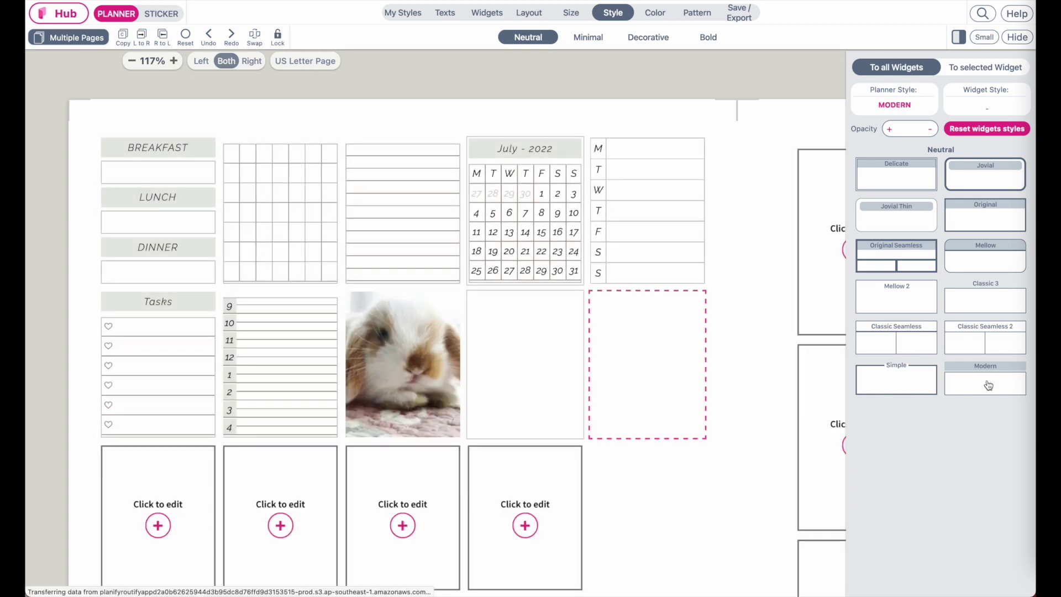
left_click(907, 375)
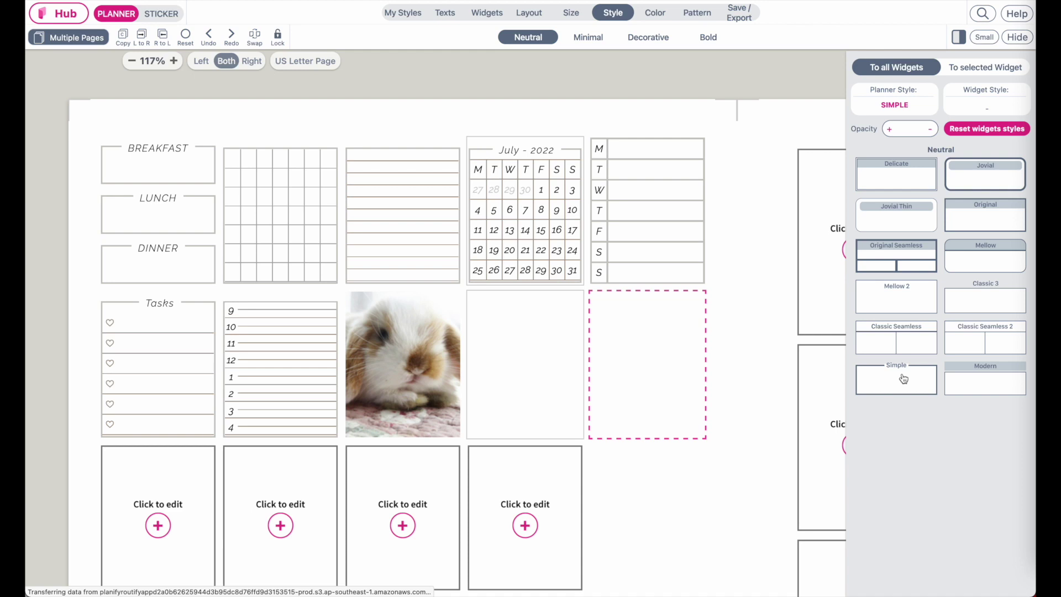
Hide the last bottom line of the Tasks to-do list widget
scroll(213, 422, "left", 5)
scroll(214, 423, "down", 2)
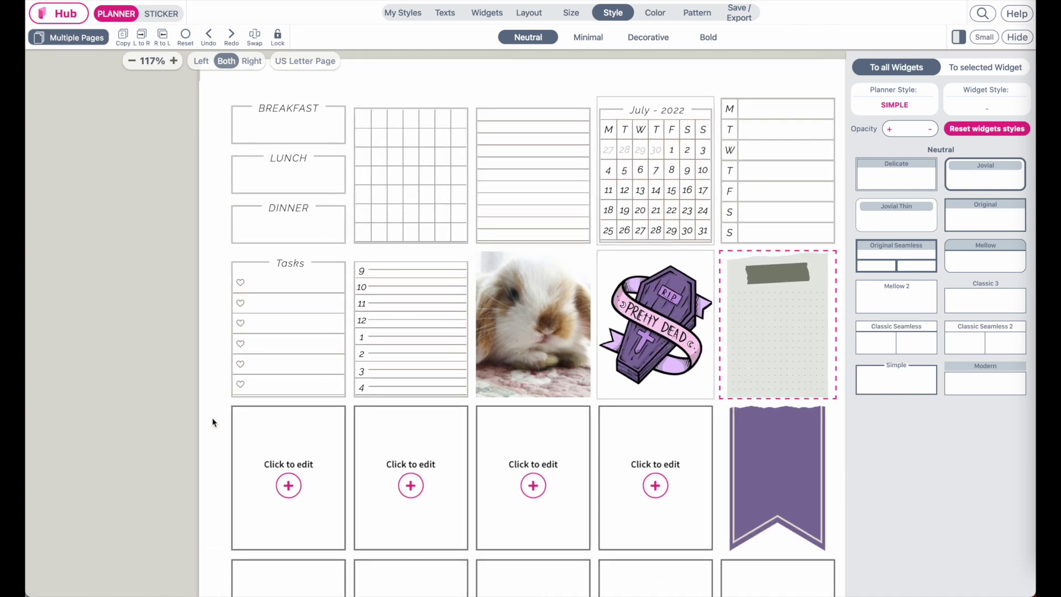
scroll(214, 422, "up", 3)
scroll(214, 422, "left", 3)
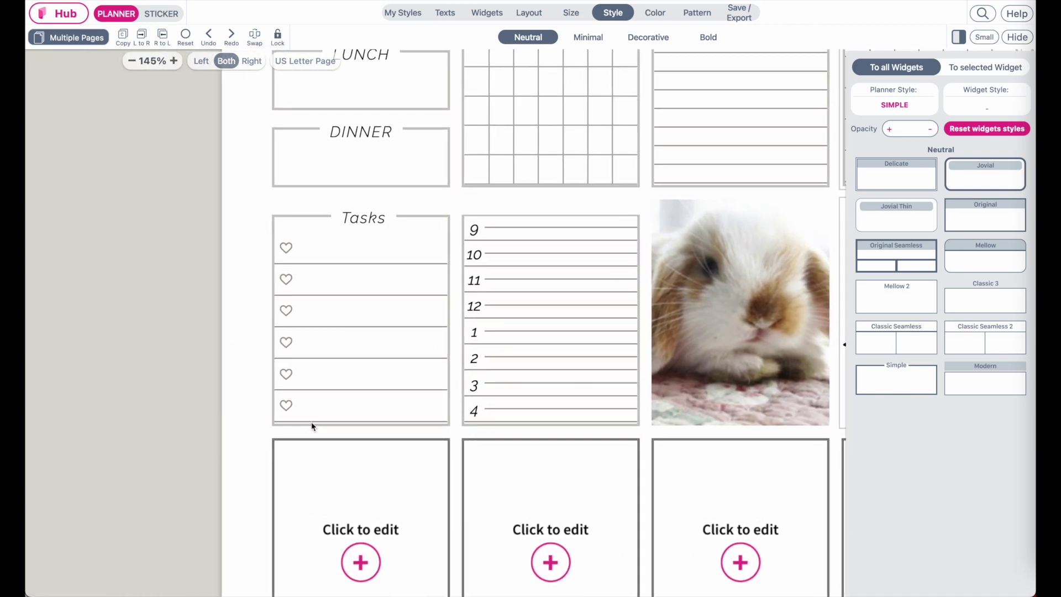
left_click(386, 284)
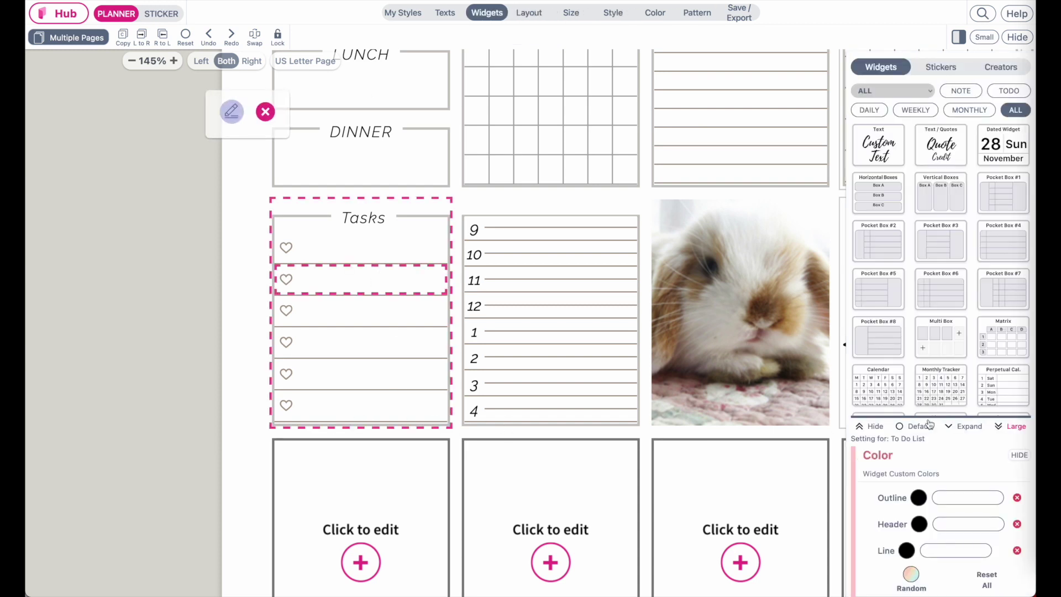
left_click(914, 427)
scroll(928, 449, "down", 3)
scroll(971, 270, "up", 1)
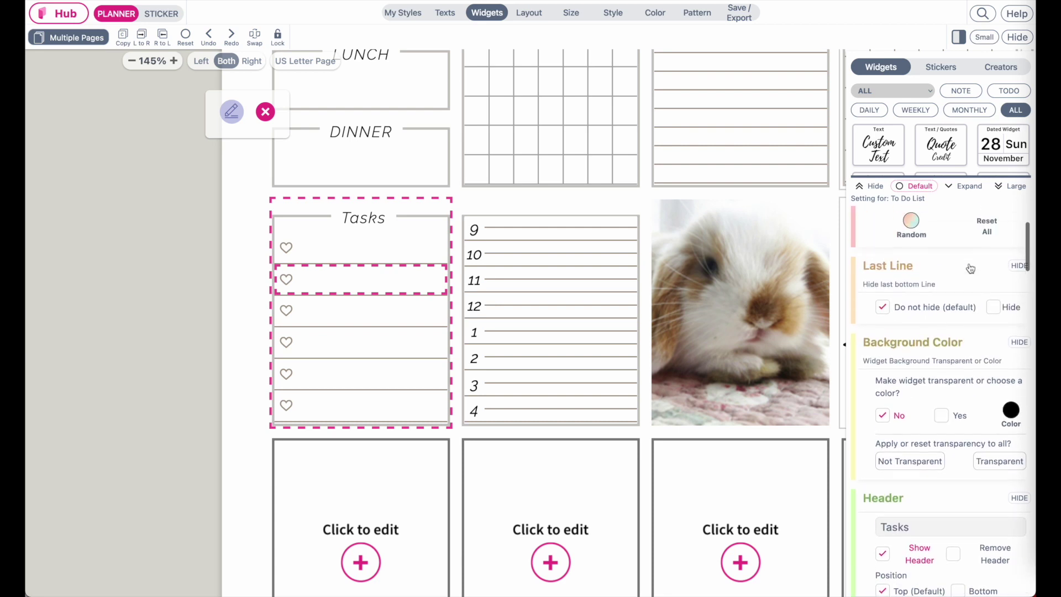
left_click(994, 310)
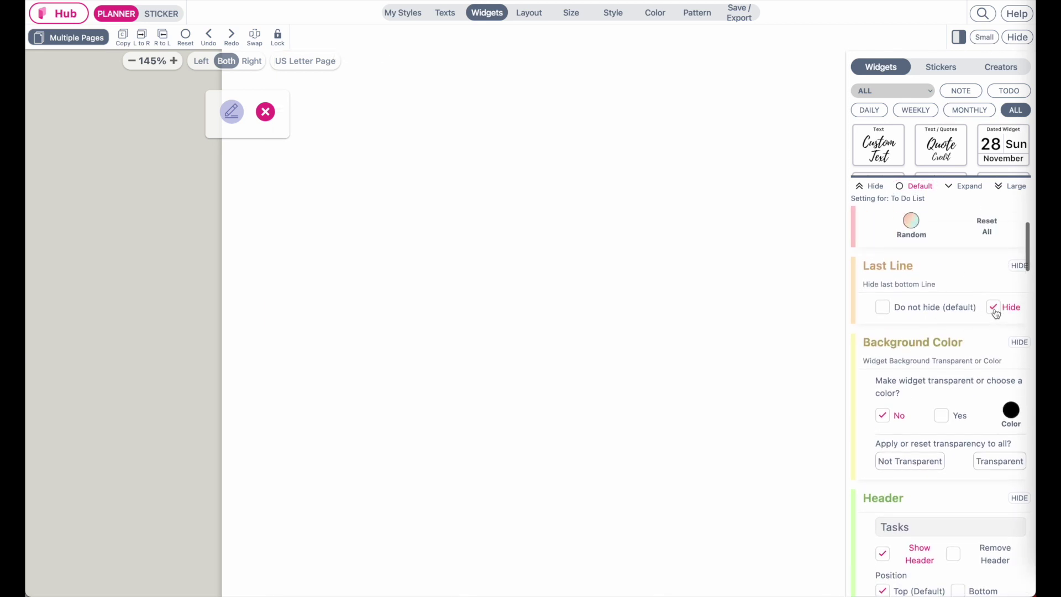
left_click(201, 427)
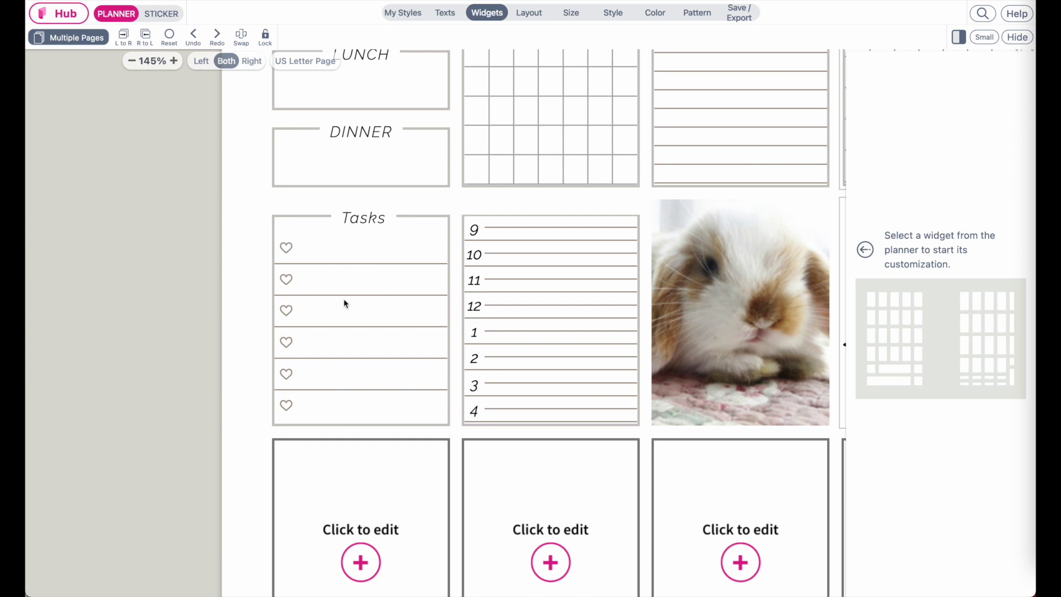
Try several outline colors for the whole planner and settle on the gray #A9A9A9
left_click(628, 347)
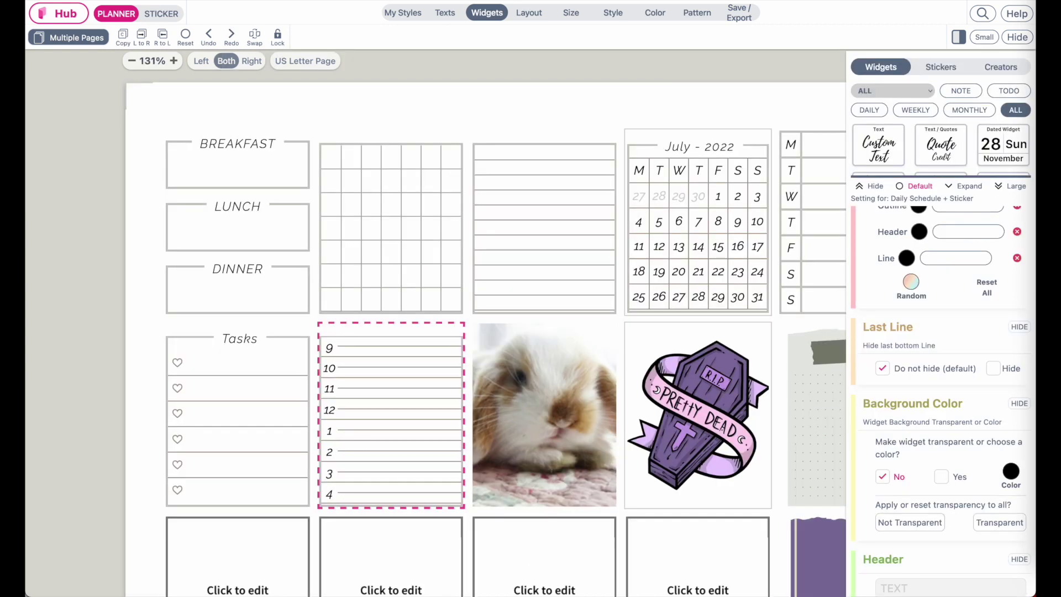
left_click(651, 15)
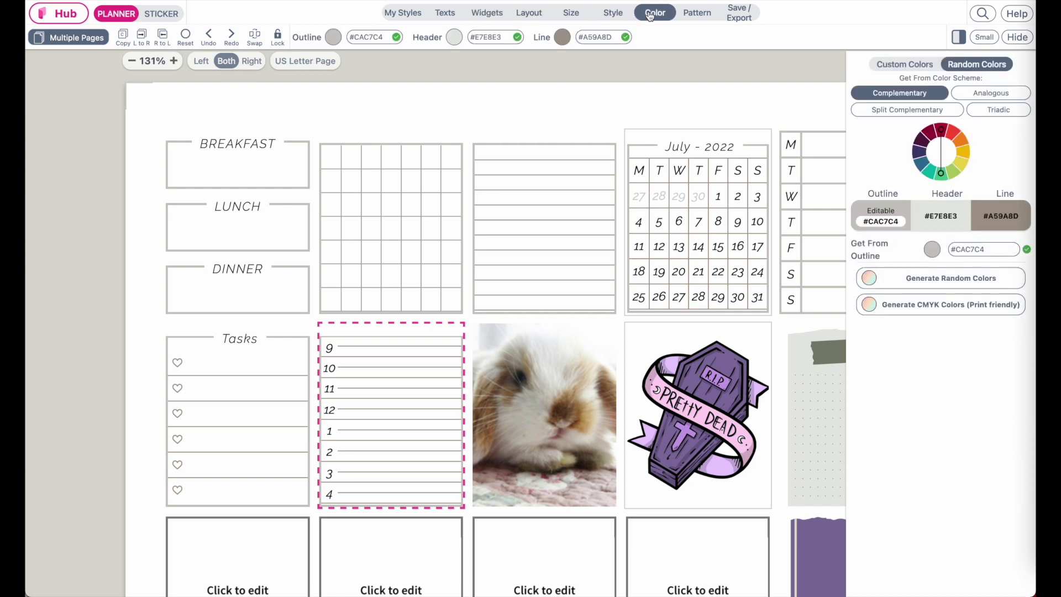
left_click(334, 38)
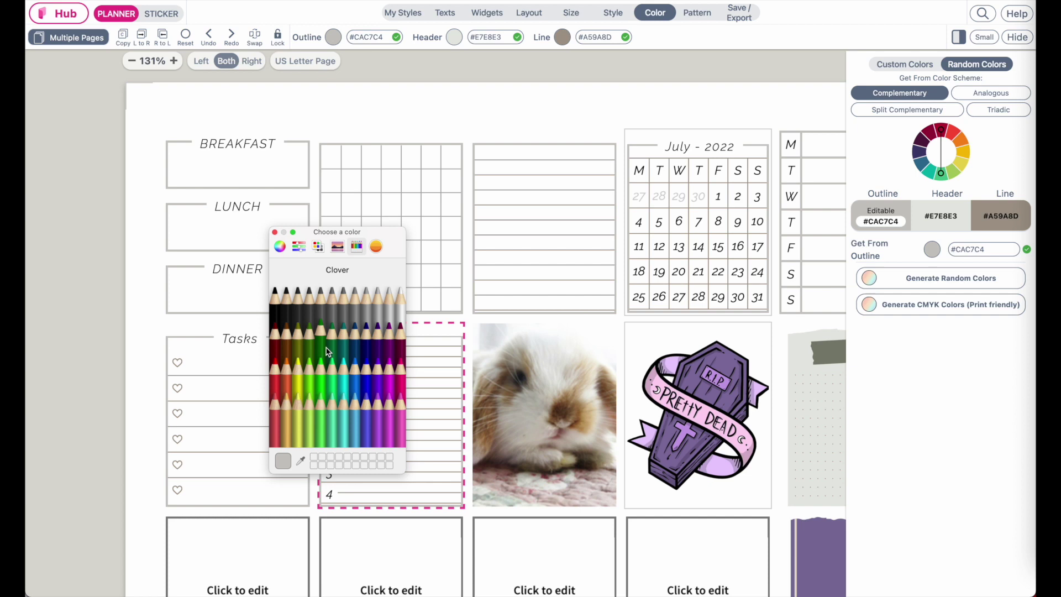
left_click(299, 334)
left_click(359, 343)
left_click(366, 366)
left_click(306, 390)
left_click(309, 301)
left_click(357, 304)
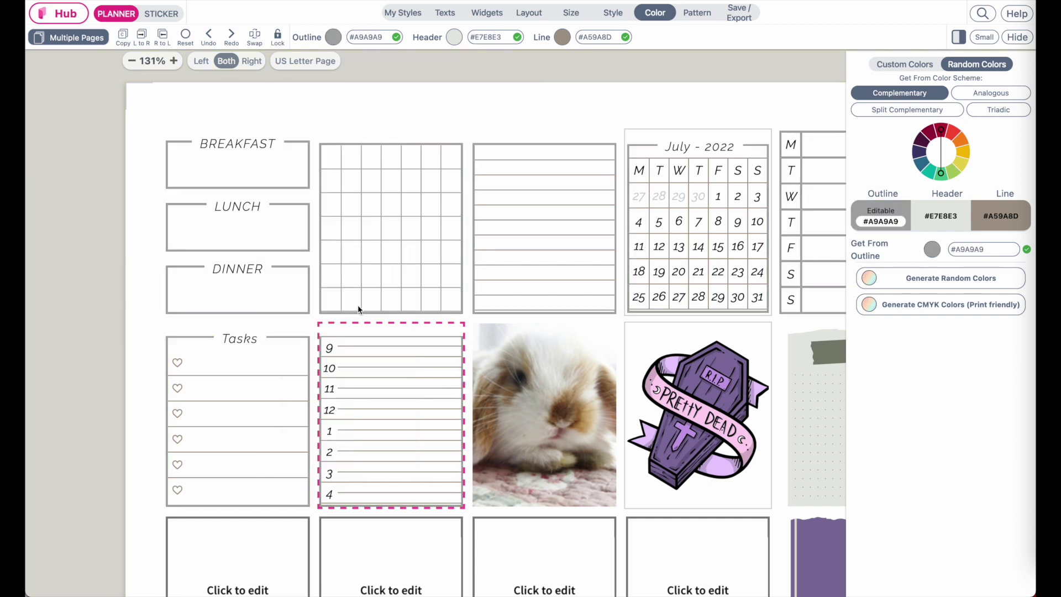
Give only the Tasks widget a custom outline color, trying several swatches and settling on Fern green #4E8F00
left_click(244, 379)
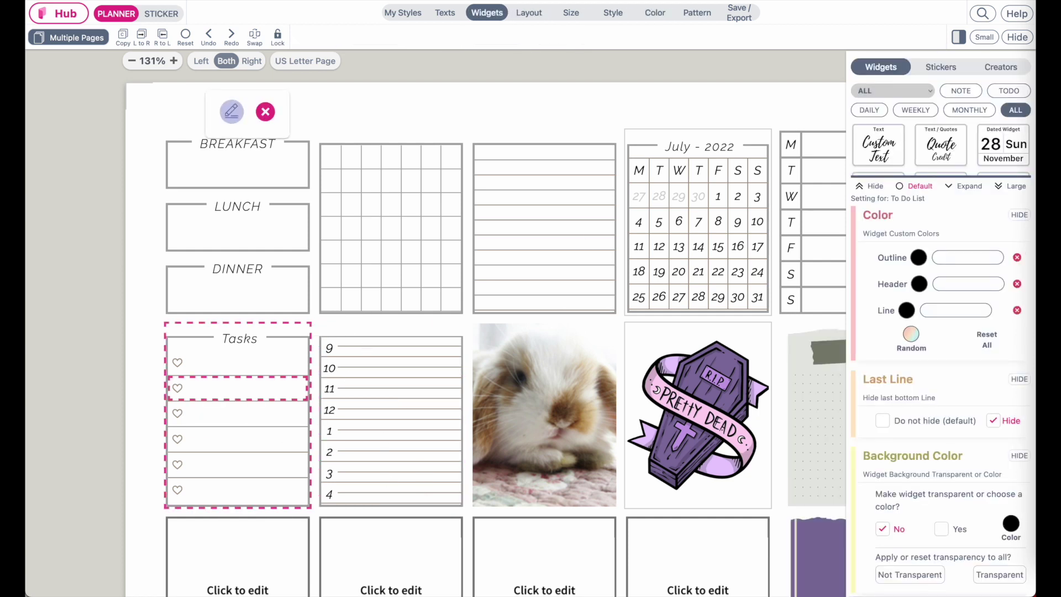
scroll(917, 200, "down", 3)
scroll(917, 200, "up", 3)
left_click(921, 260)
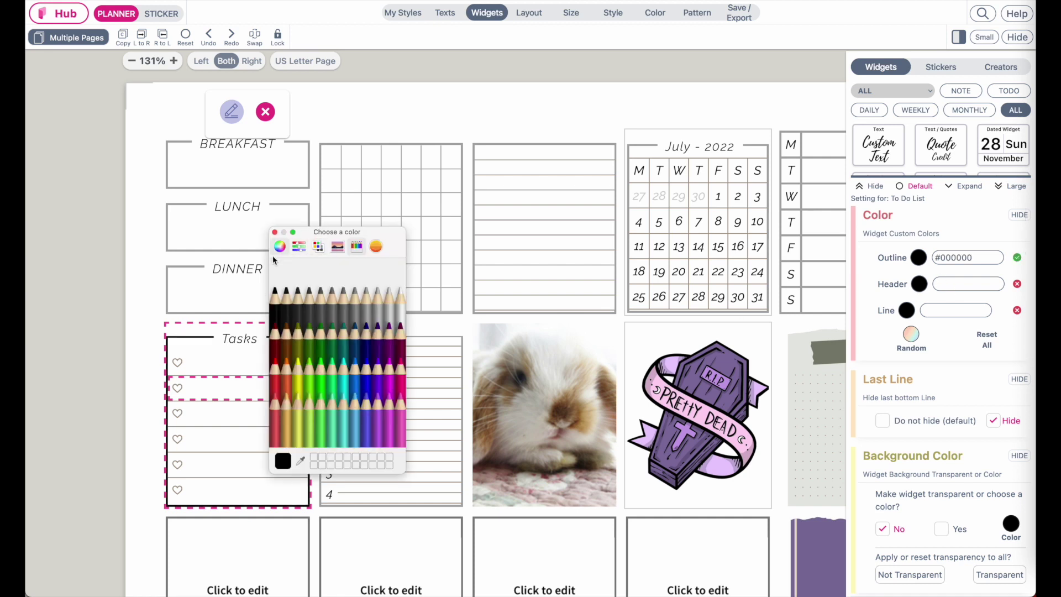
left_click_drag(352, 266, 535, 229)
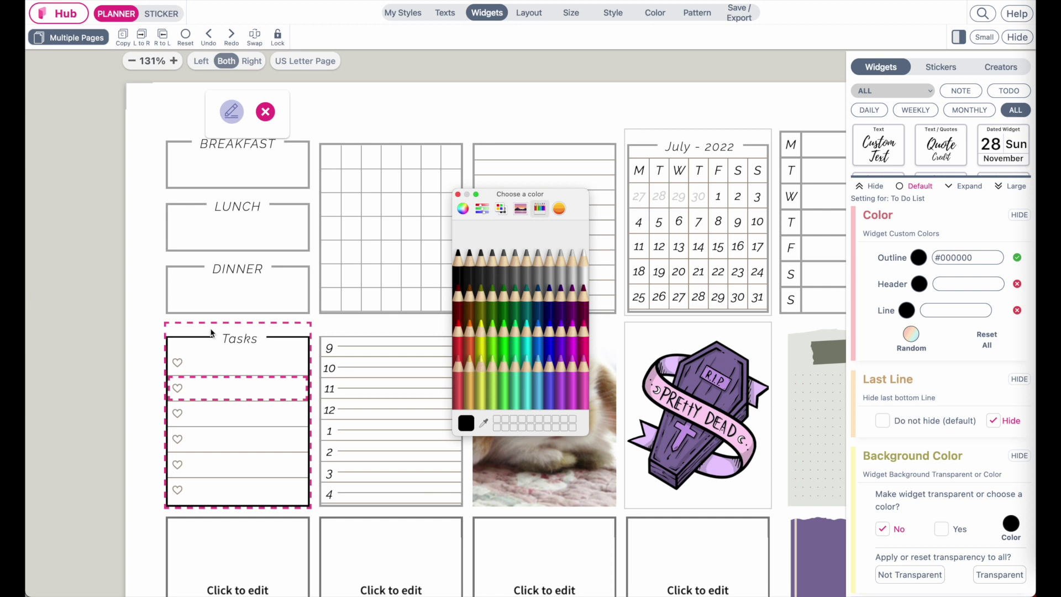
left_click(504, 359)
left_click(553, 381)
left_click(536, 281)
left_click(470, 369)
left_click(536, 376)
left_click(528, 370)
left_click(490, 353)
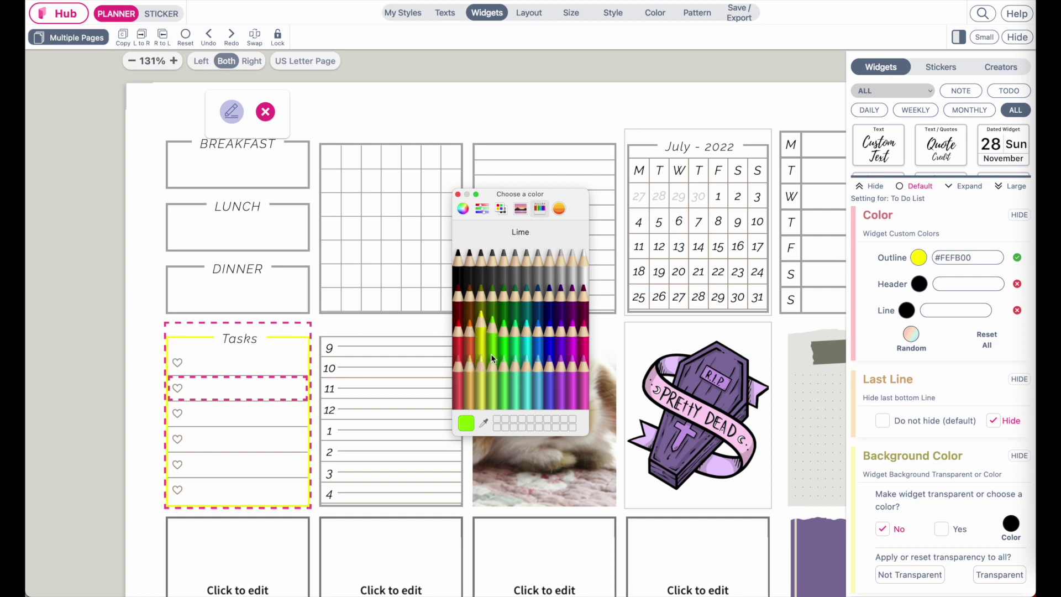
left_click(500, 332)
left_click(502, 300)
left_click(493, 311)
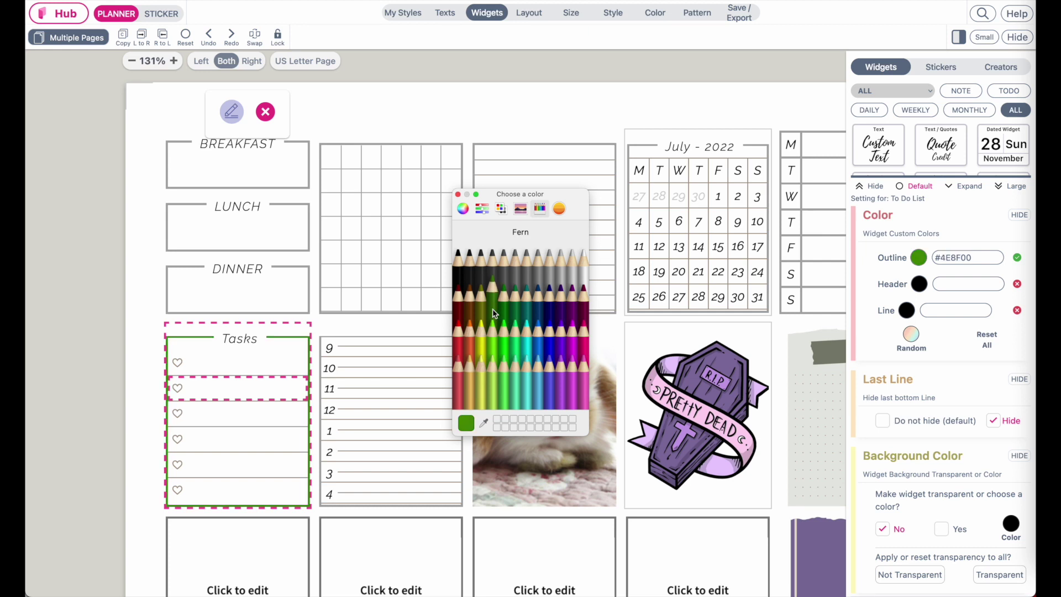
left_click(458, 194)
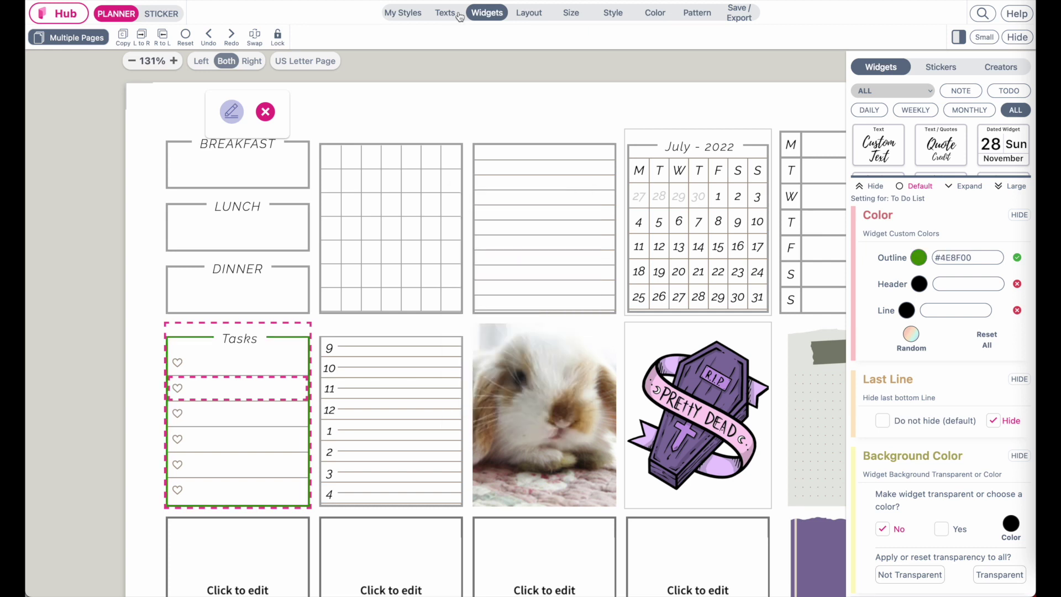
Change the planner's text font to the Bertons script font
left_click(459, 14)
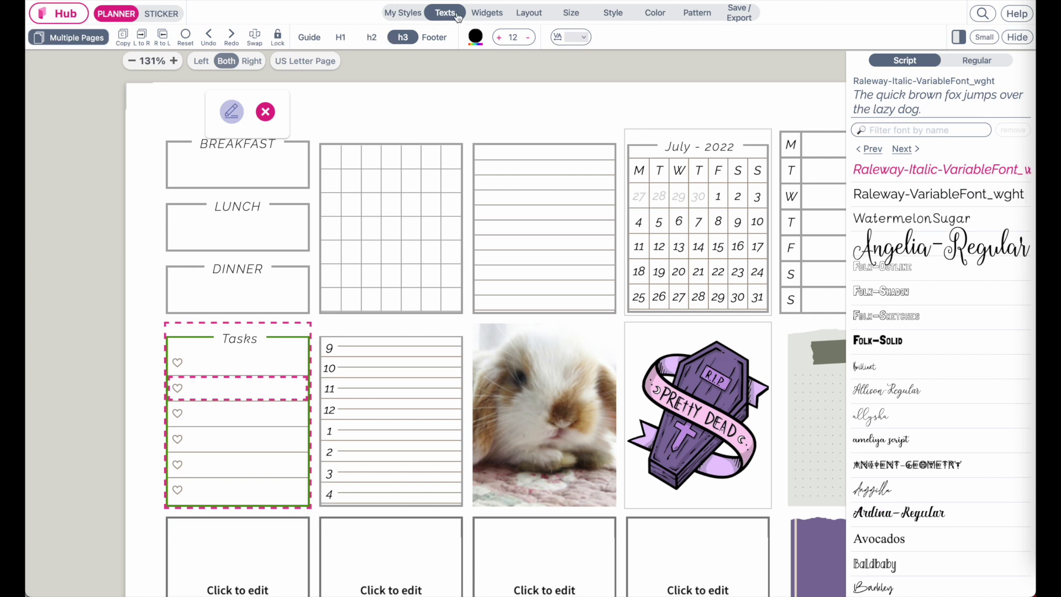
left_click(370, 37)
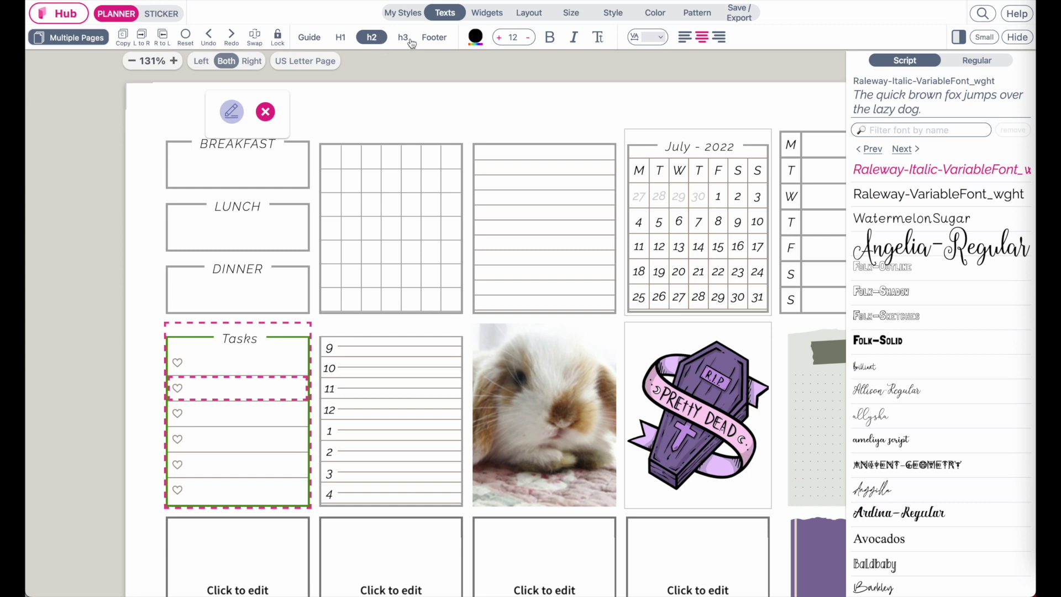
left_click(404, 37)
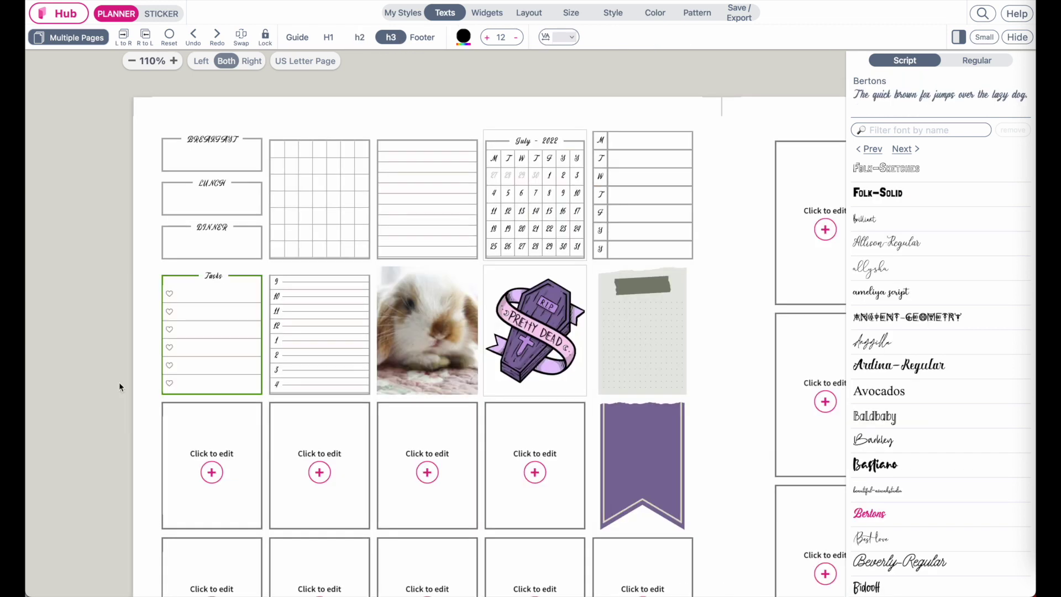
Fill the first thin strip near the bottom of the second page with the Horizontal Boxes widget
scroll(345, 448, "down", 7)
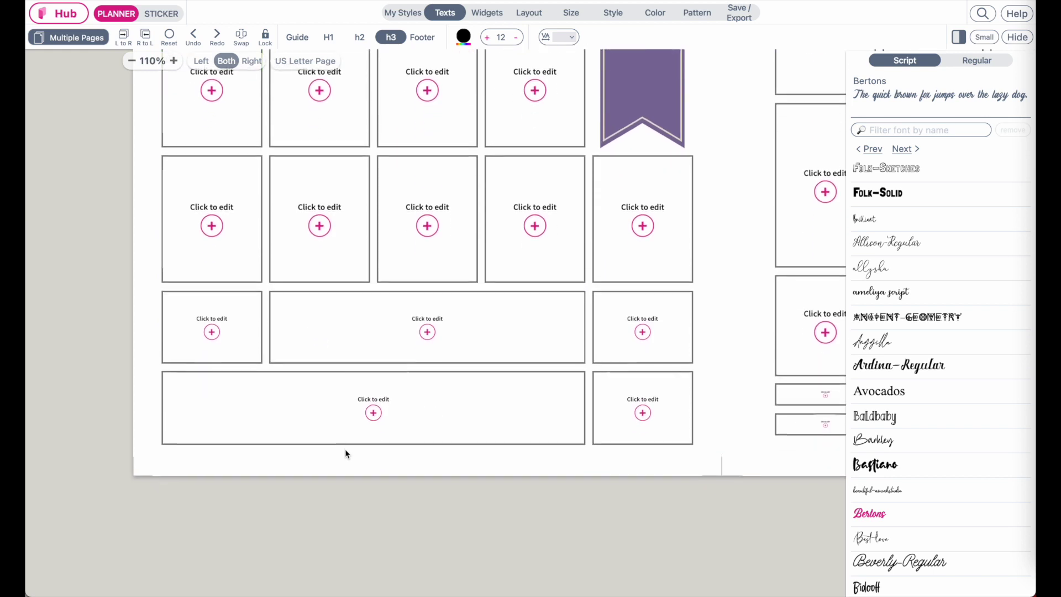
scroll(345, 448, "right", 10)
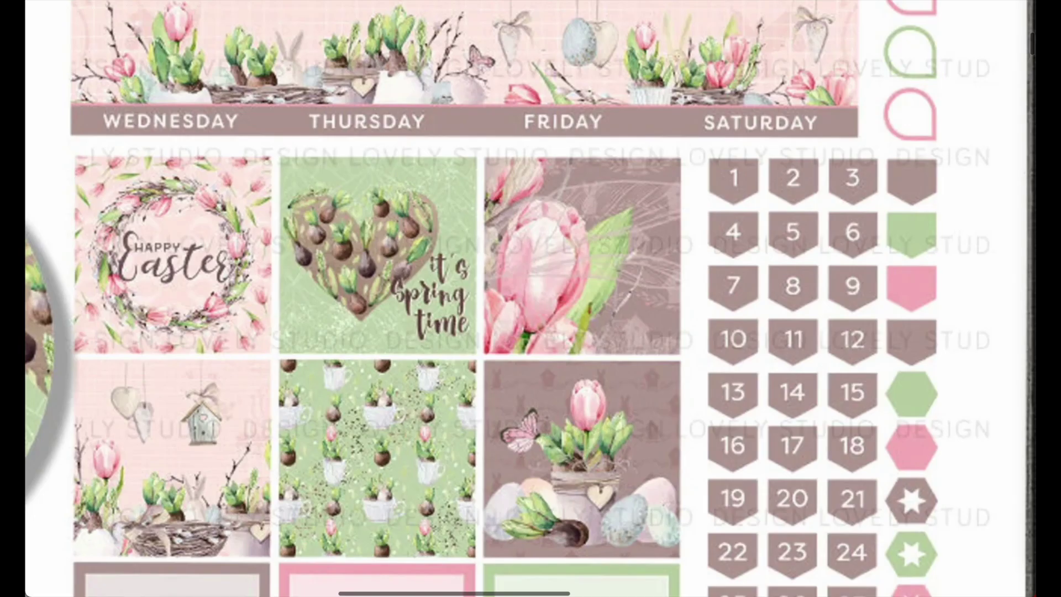
scroll(615, 337, "down", 10)
scroll(615, 337, "up", 20)
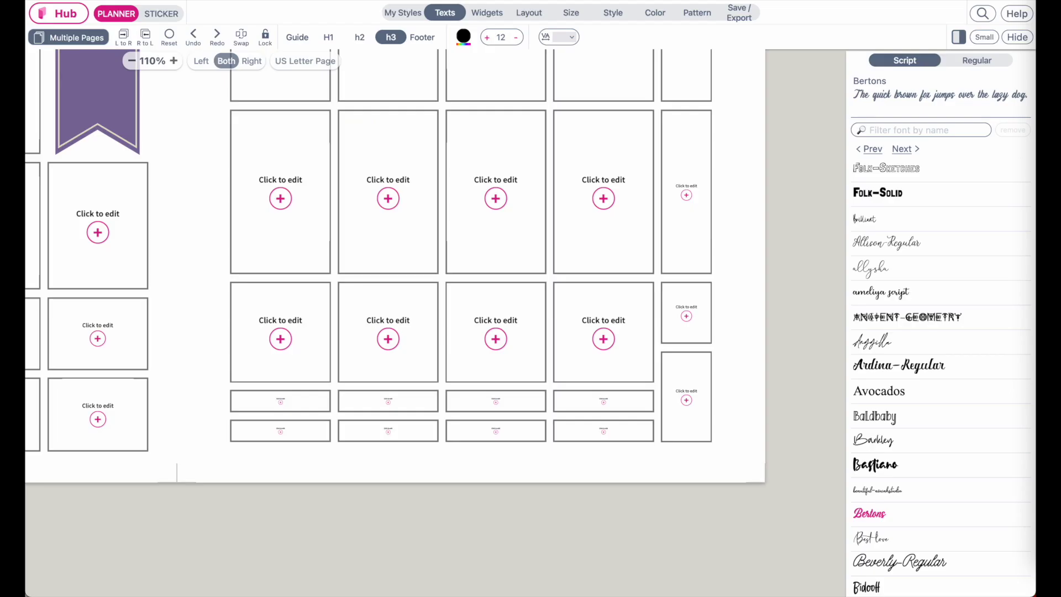
left_click(240, 402)
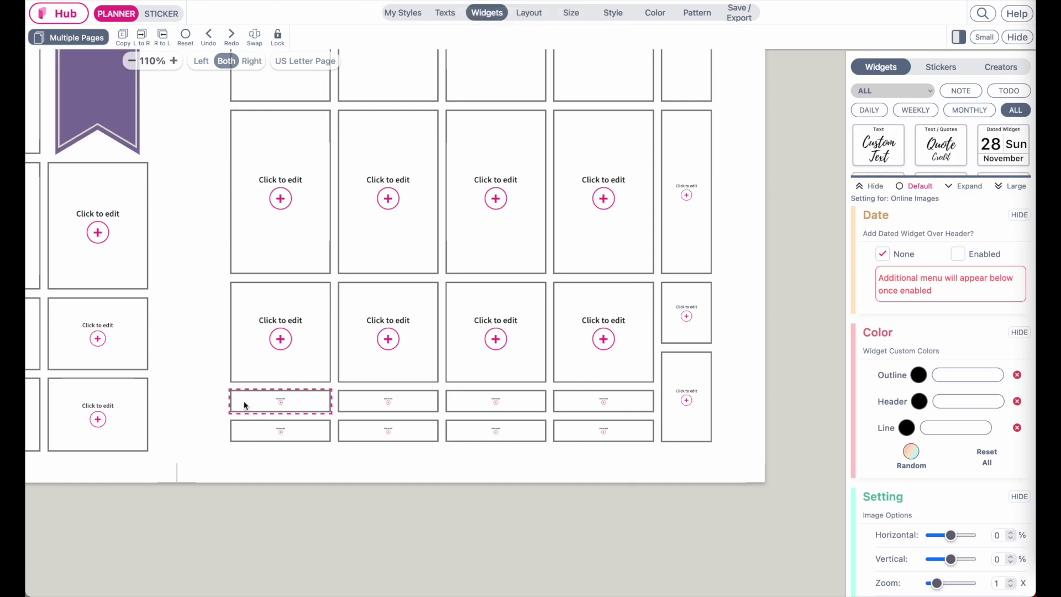
left_click(1006, 188)
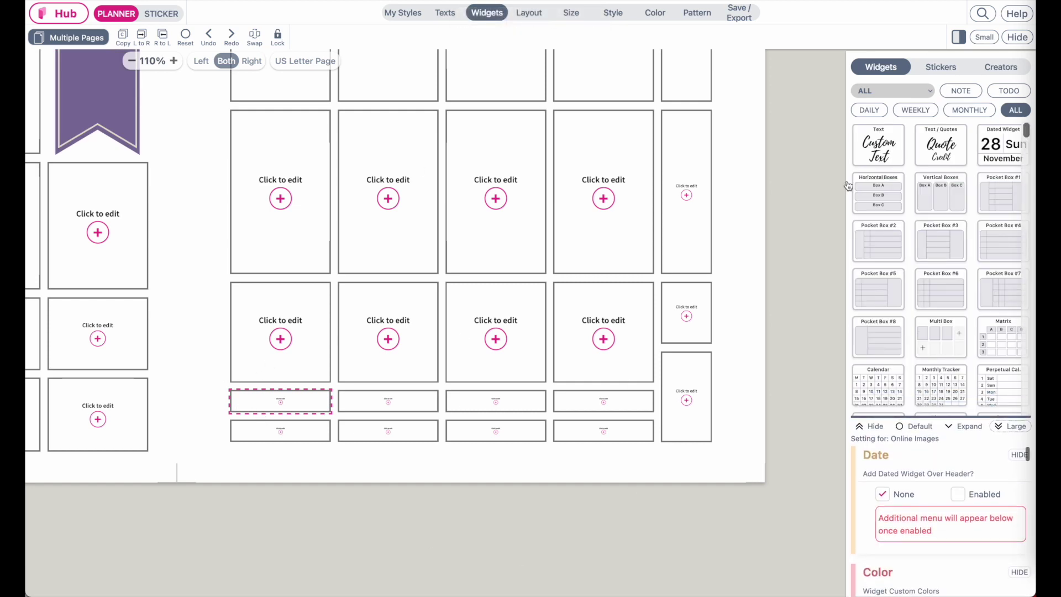
left_click(880, 206)
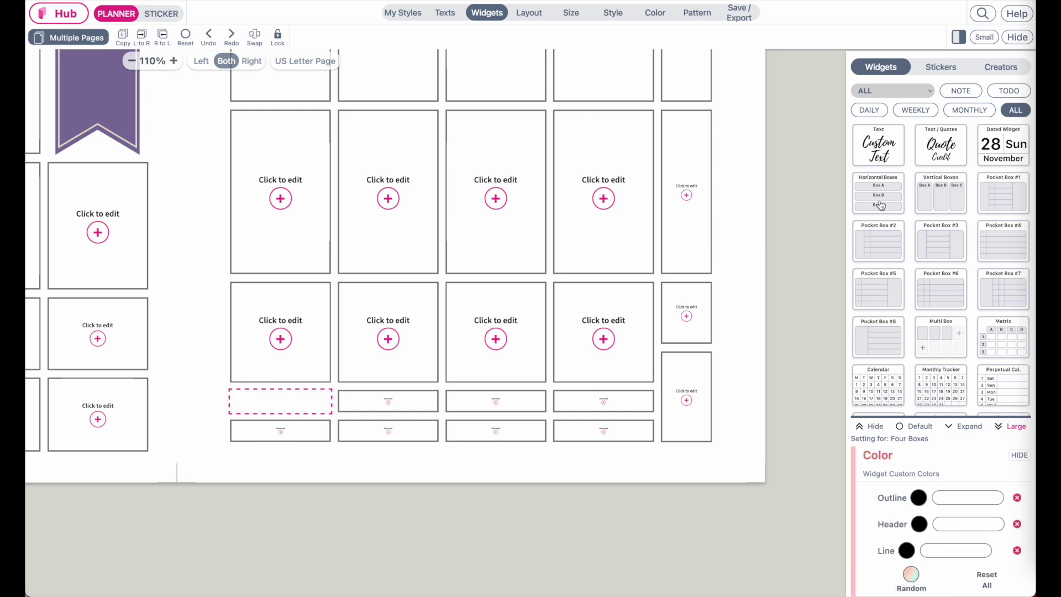
Delete the EXAMPLE, BREAKFAST, LUNCH and DINNER rows from the strip's boxes widget and clear the SNACKS label
left_click(918, 427)
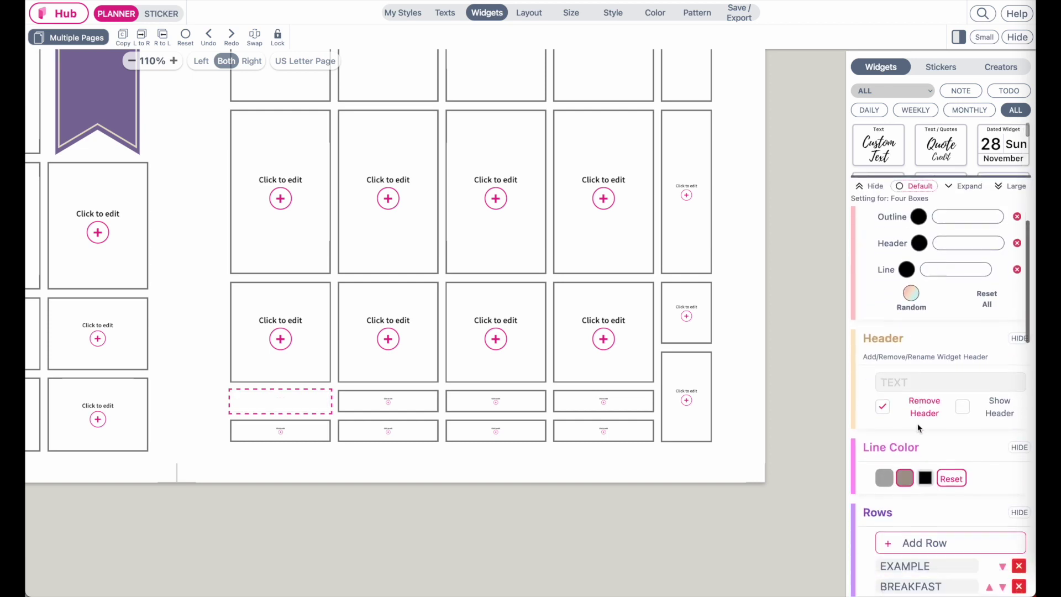
scroll(917, 426, "down", 3)
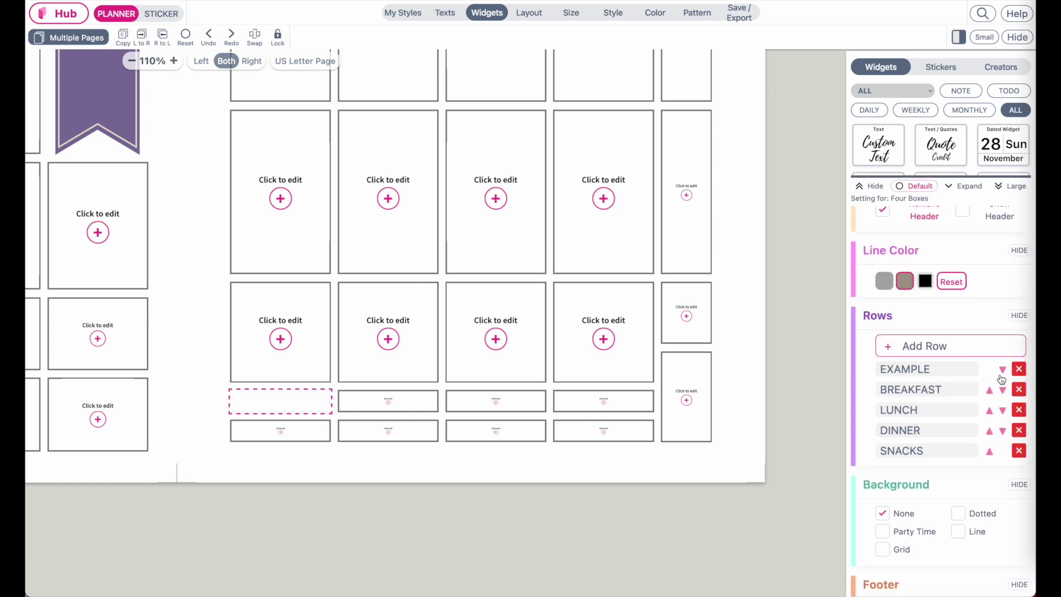
left_click(1019, 371)
left_click(1019, 371)
left_click(1019, 371)
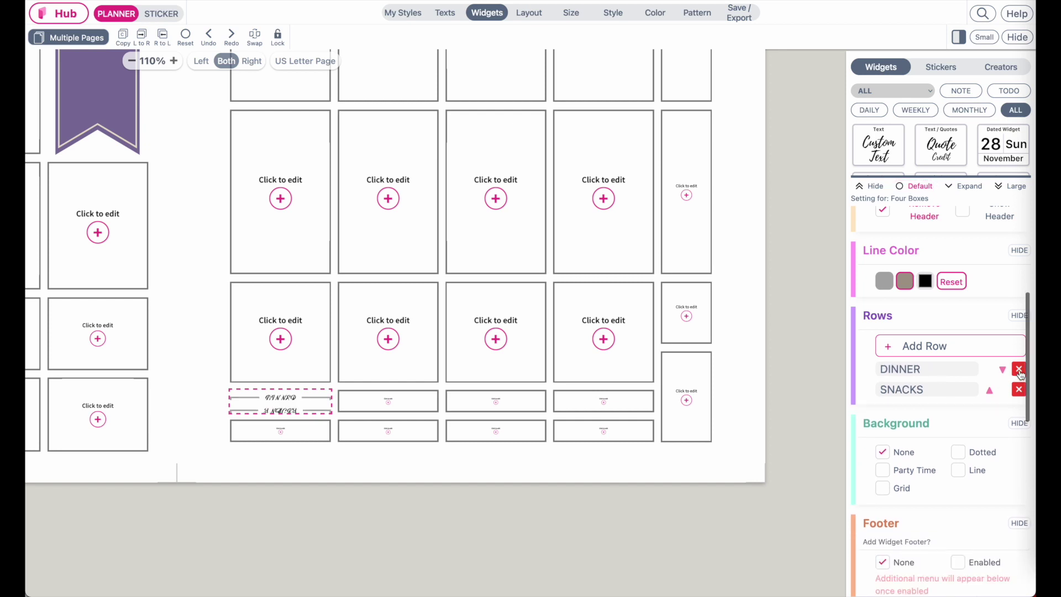
left_click(1020, 371)
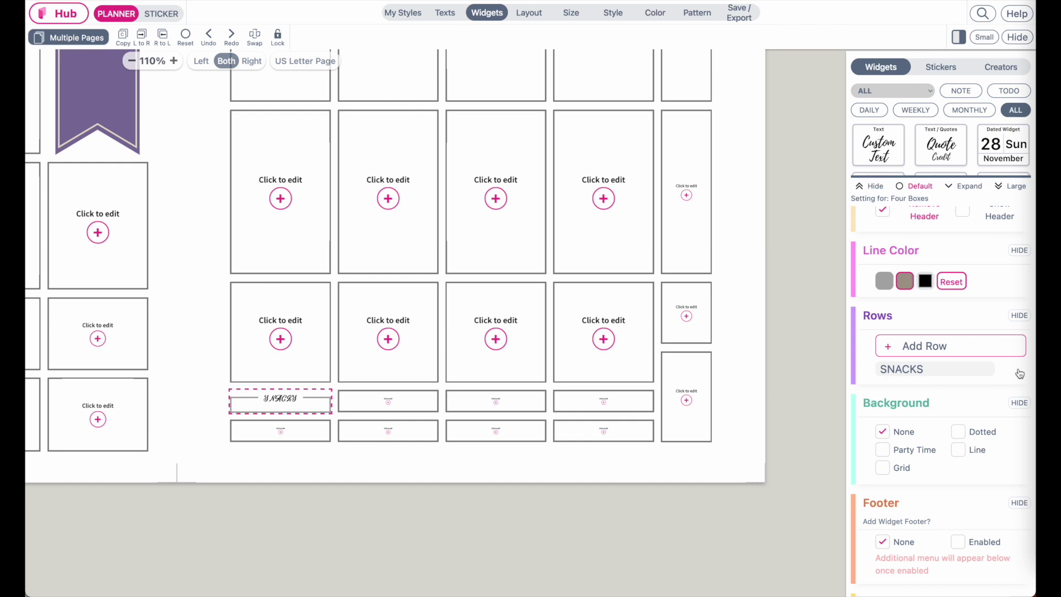
left_click(939, 369)
double_click(902, 369)
key("BackSpace")
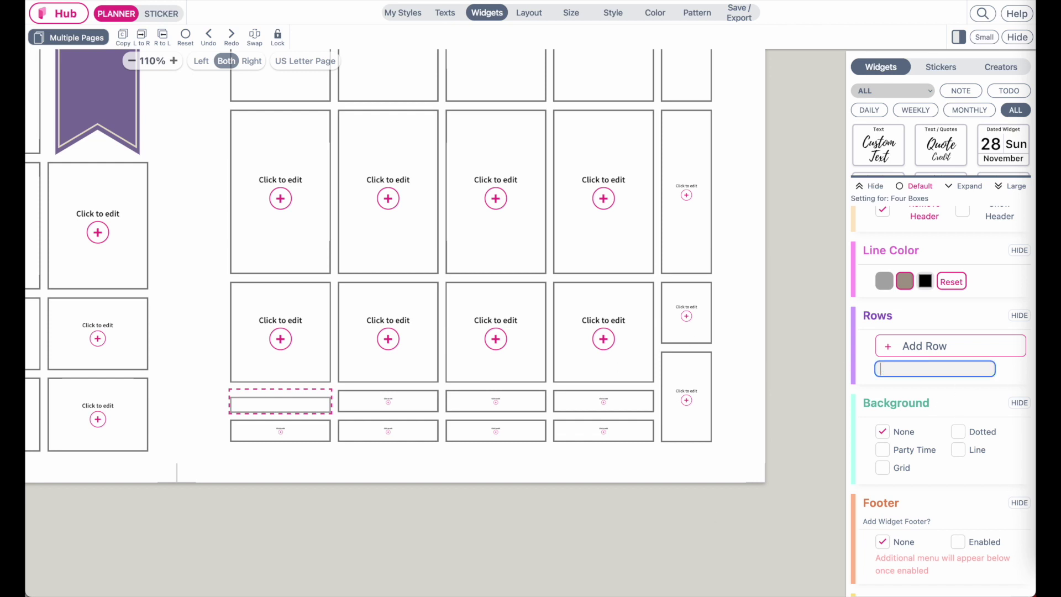
Apply the Minimal group's Classic style to the selected thin strip widget only
left_click(611, 21)
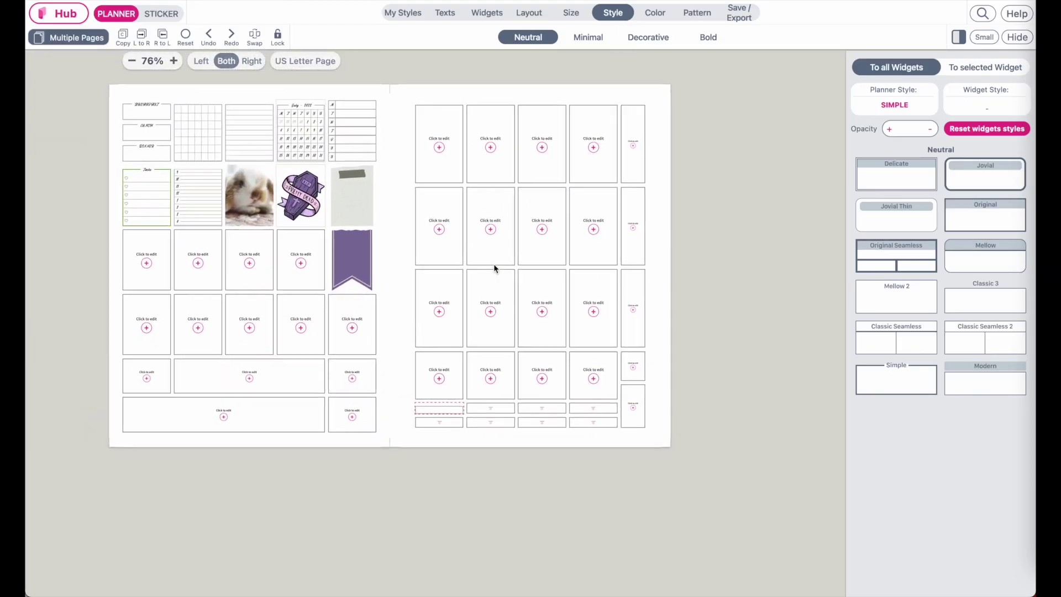
scroll(534, 284, "up", 3)
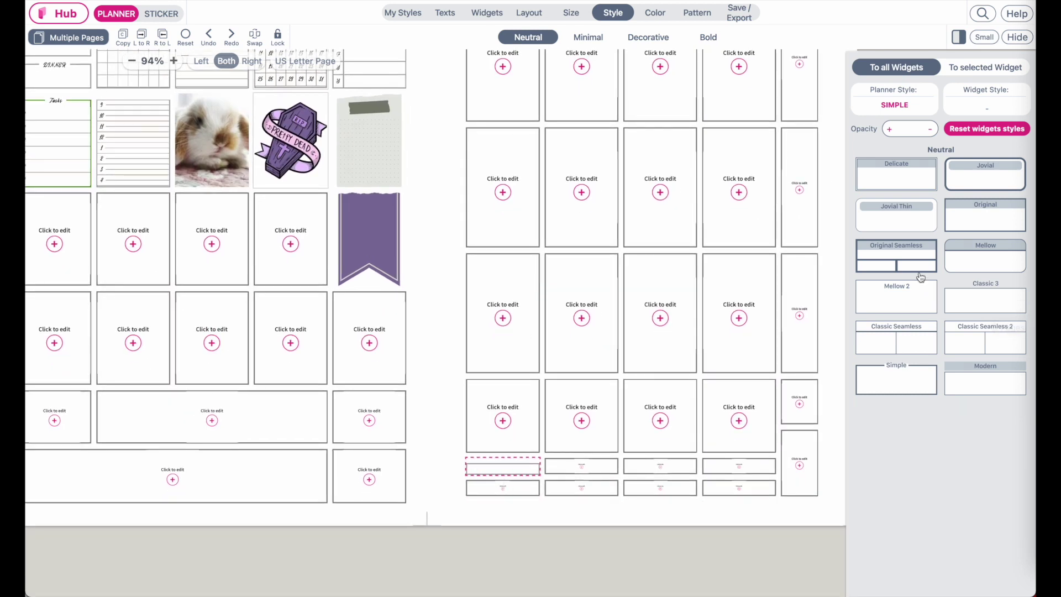
left_click(586, 38)
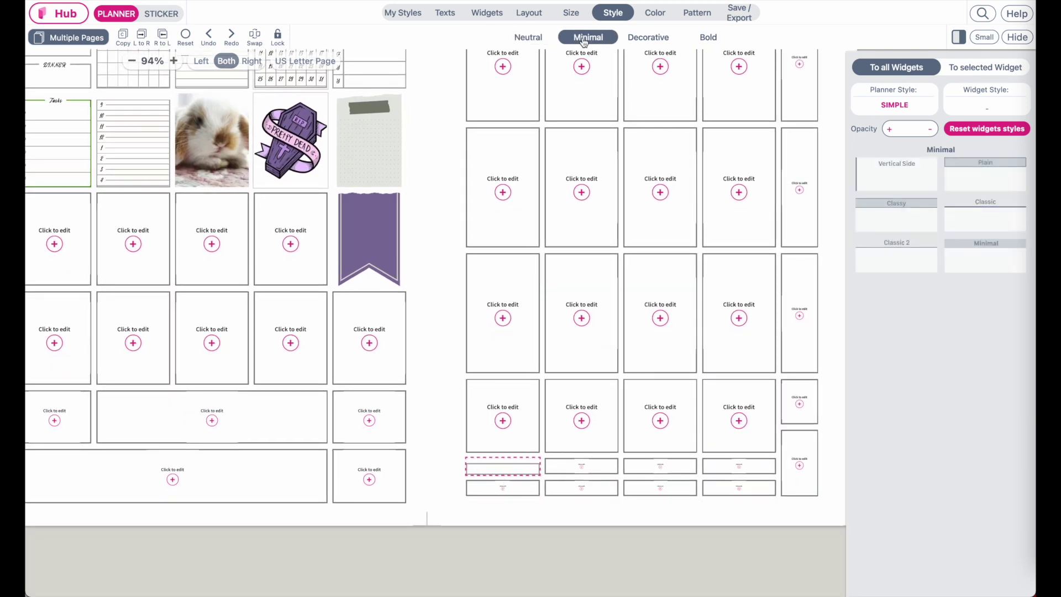
left_click(989, 71)
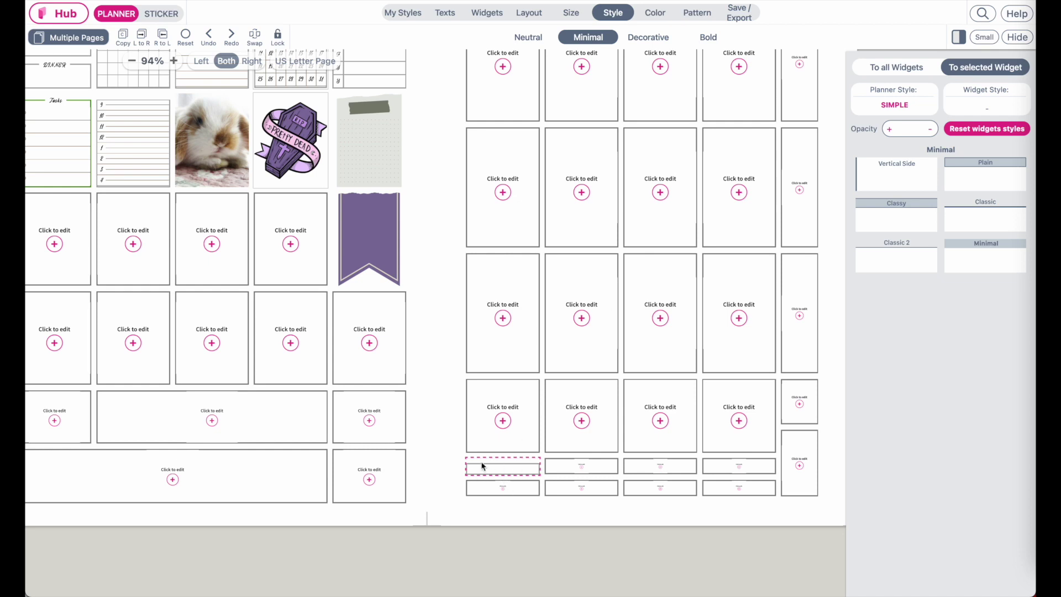
left_click(985, 218)
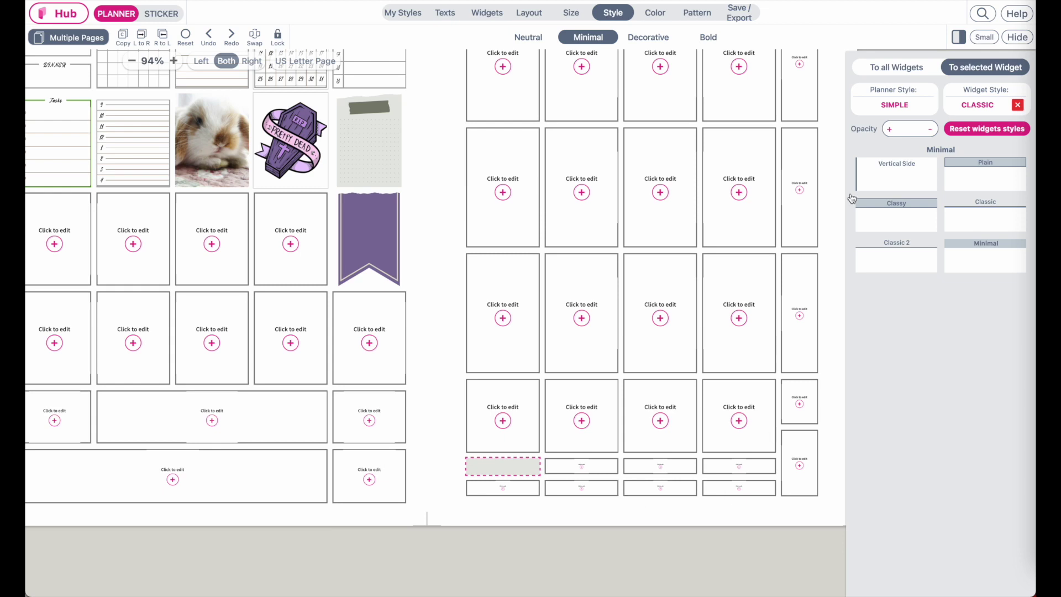
Add the centred text "Goal" to the grey thin strip near the bottom of the second page and close its text editor
left_click(498, 470)
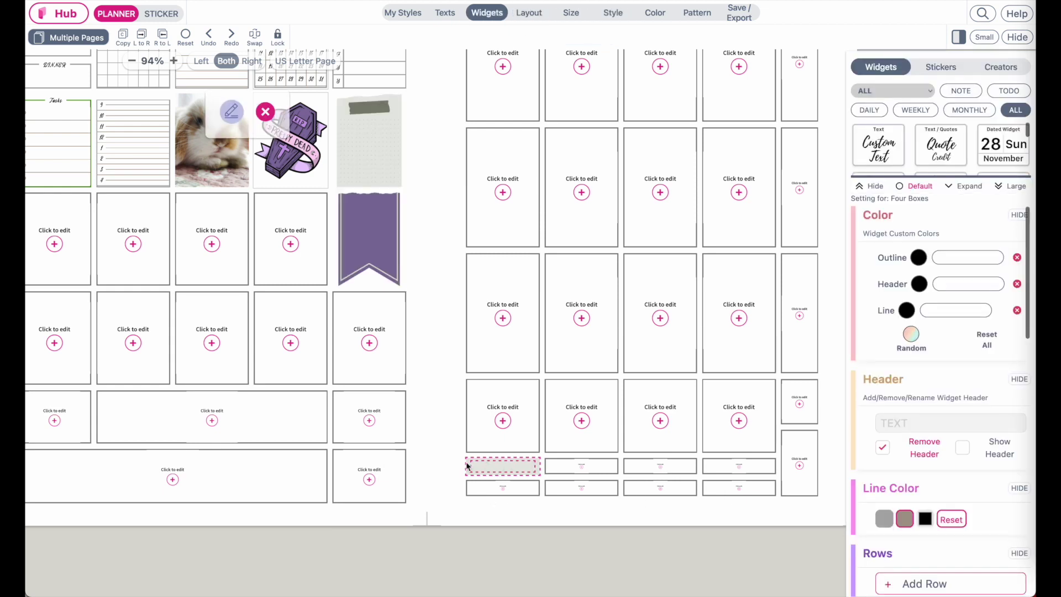
scroll(504, 479, "up", 5)
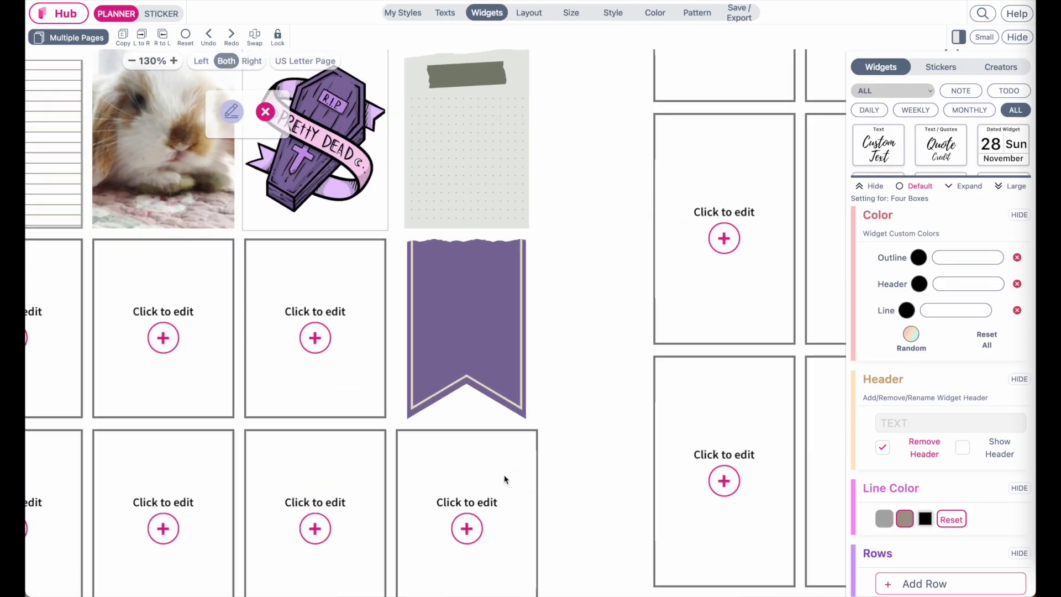
scroll(505, 481, "left", 3)
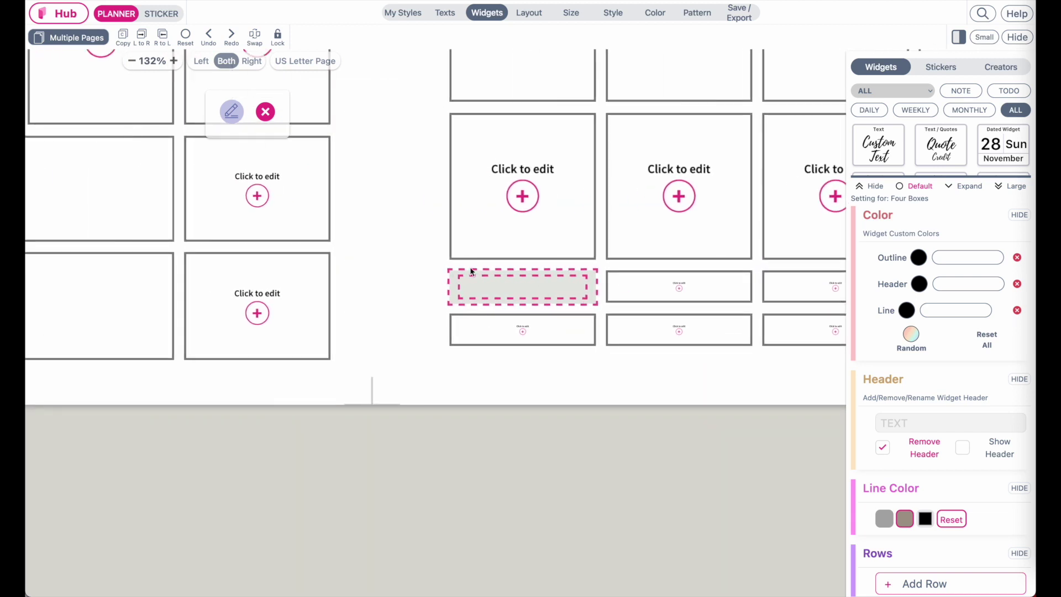
left_click(505, 487)
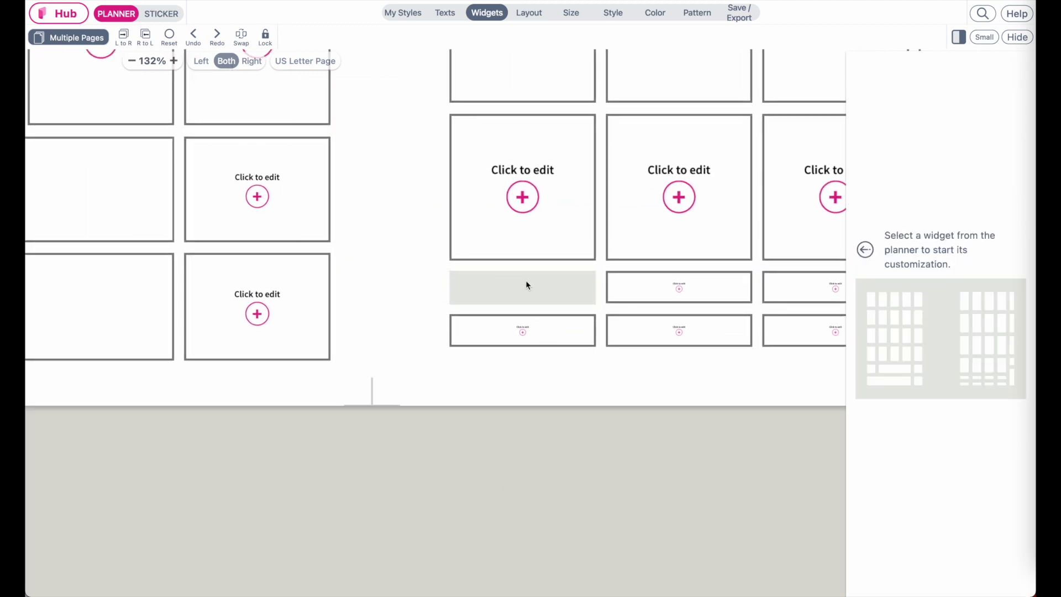
left_click(498, 296)
left_click_drag(432, 154, 370, 157)
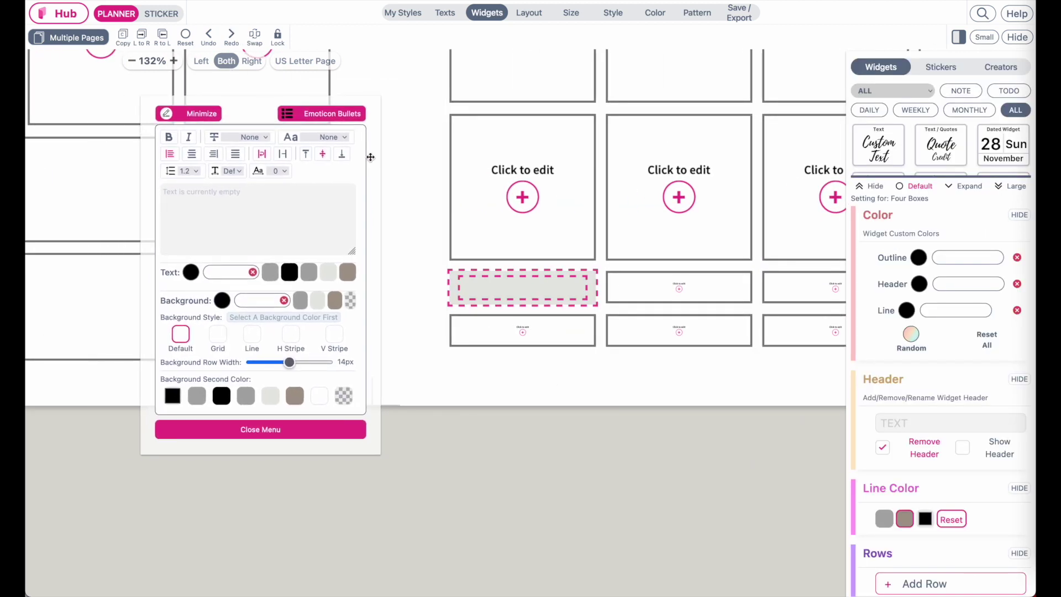
left_click(254, 222)
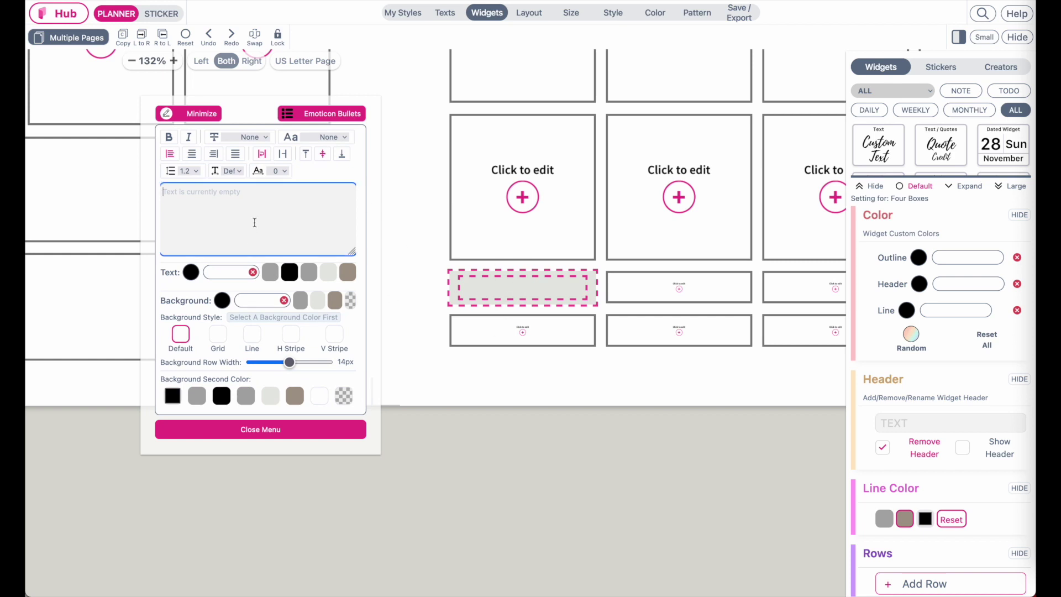
type("Goal")
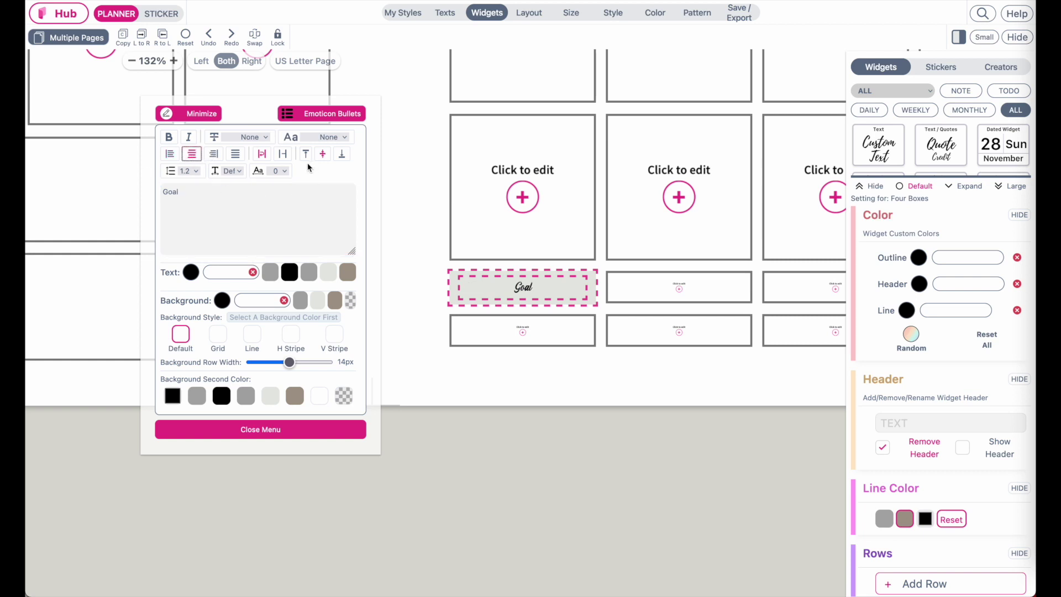
left_click(324, 156)
left_click(290, 431)
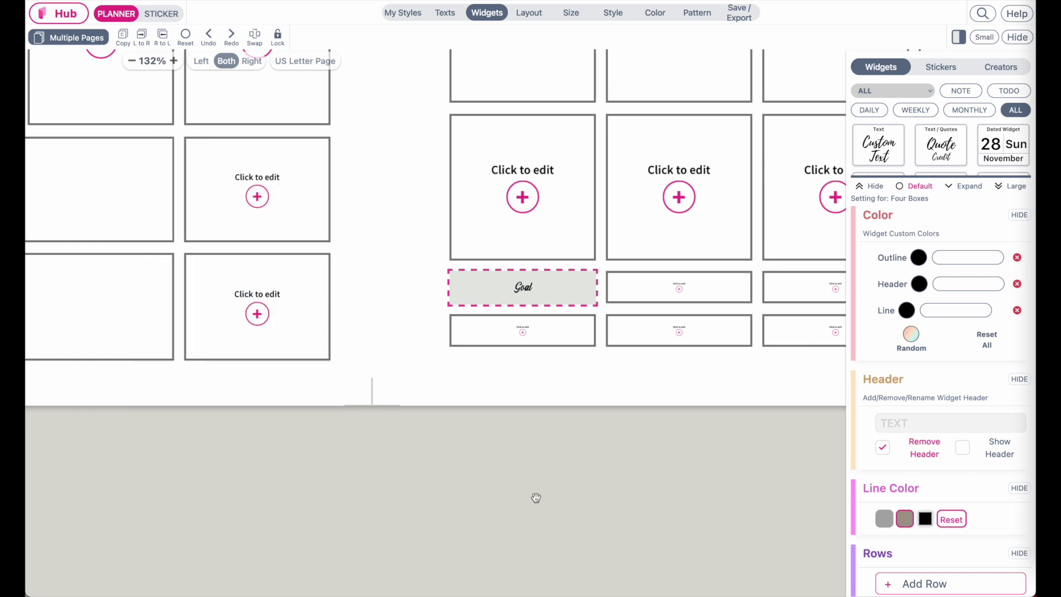
left_click(536, 497)
Increase the planner's h3 text size to 20
left_click(439, 14)
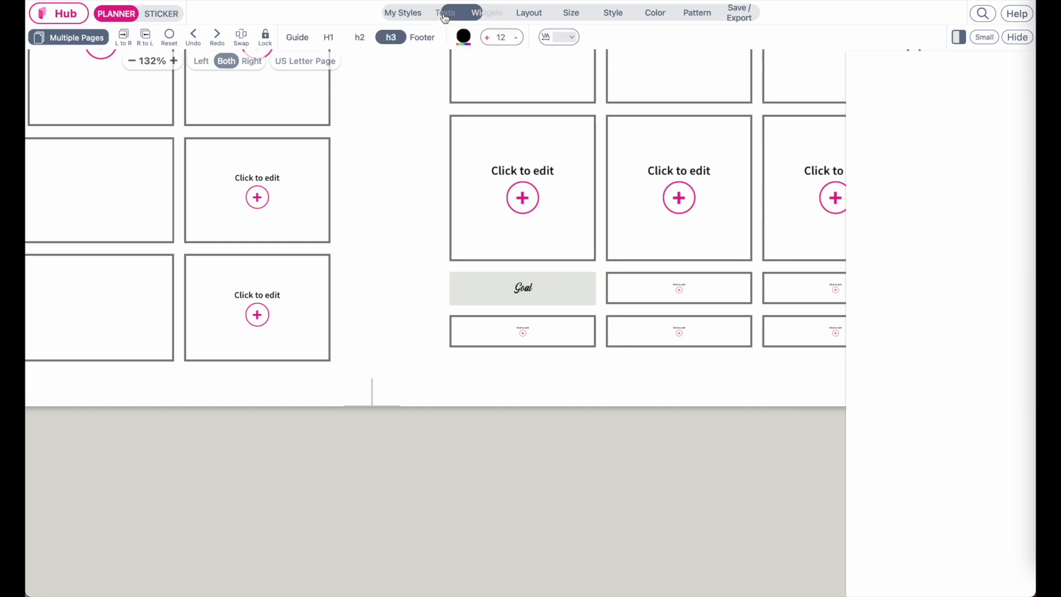
left_click(487, 38)
left_click(487, 37)
left_click(487, 38)
left_click(486, 37)
left_click(487, 38)
left_click(487, 37)
left_click(487, 38)
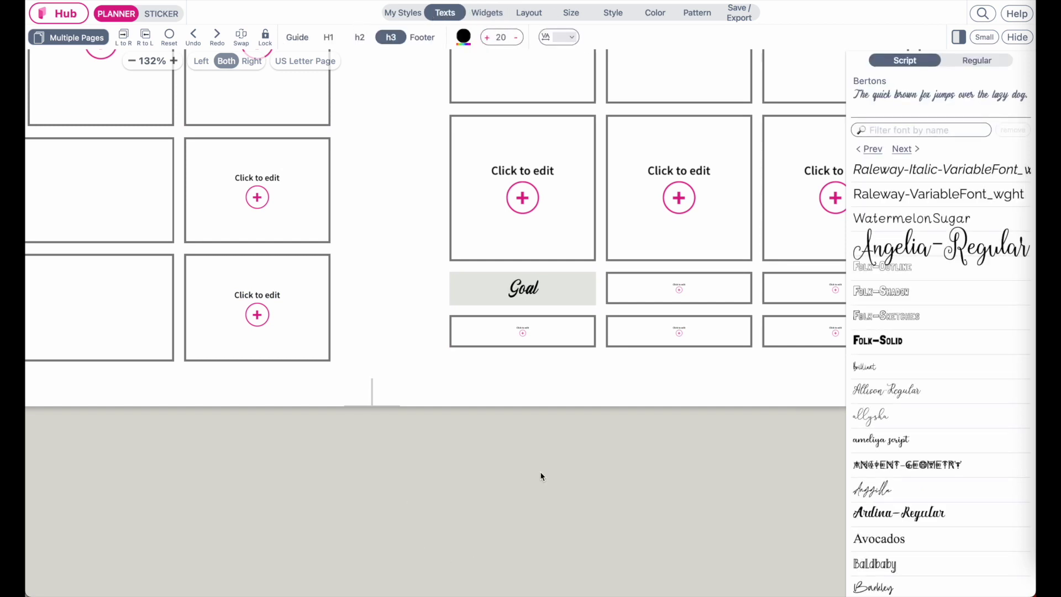
Fill the thin strip below Goal with the Horizontal Boxes widget and delete its BREAKFAST, LUNCH, DINNER and SNACKS rows
scroll(540, 476, "down", 2)
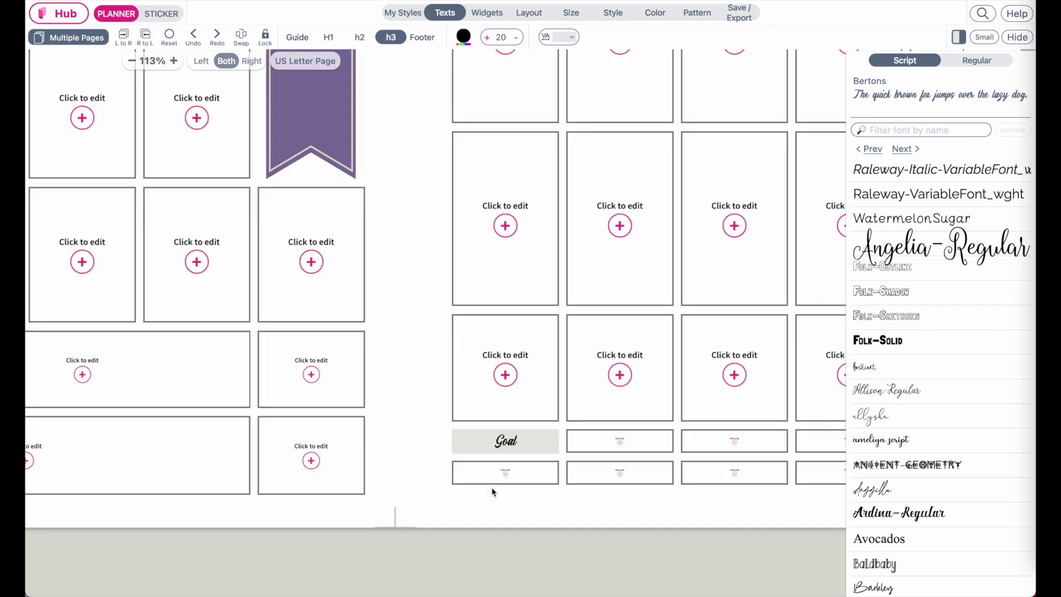
left_click(531, 476)
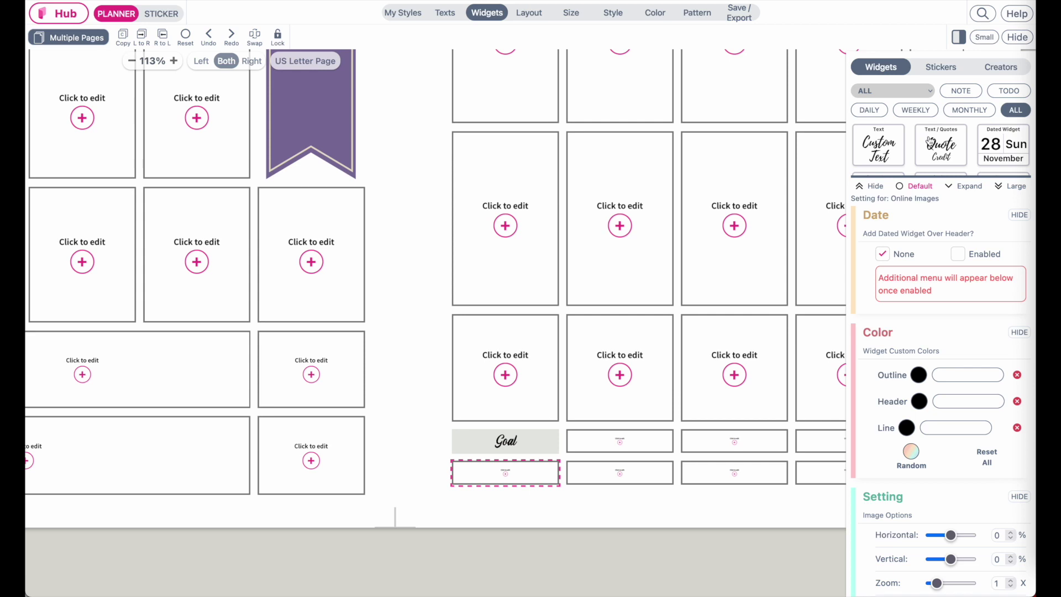
left_click(1016, 187)
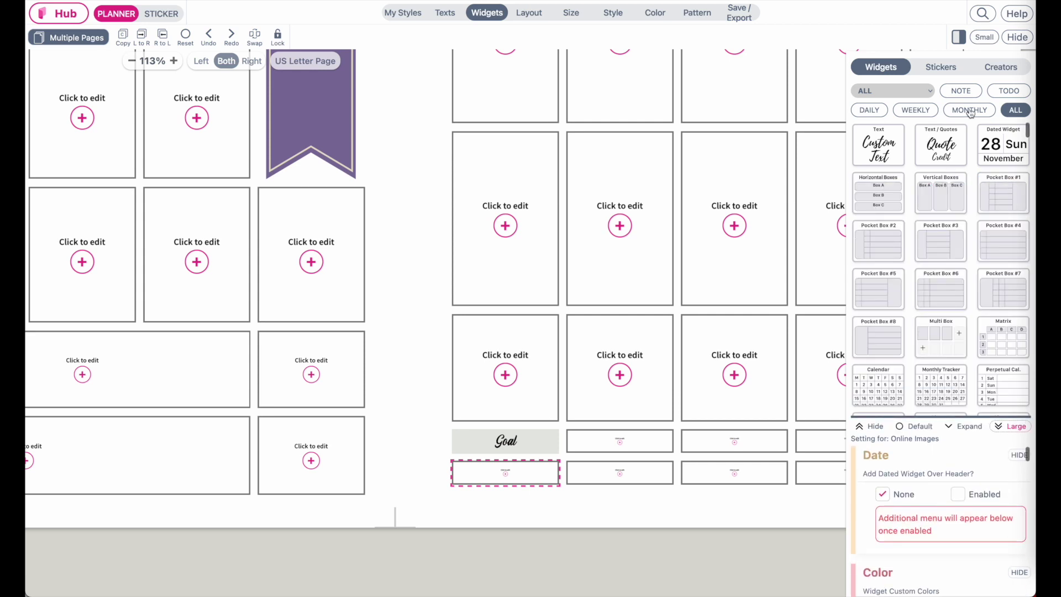
left_click(885, 199)
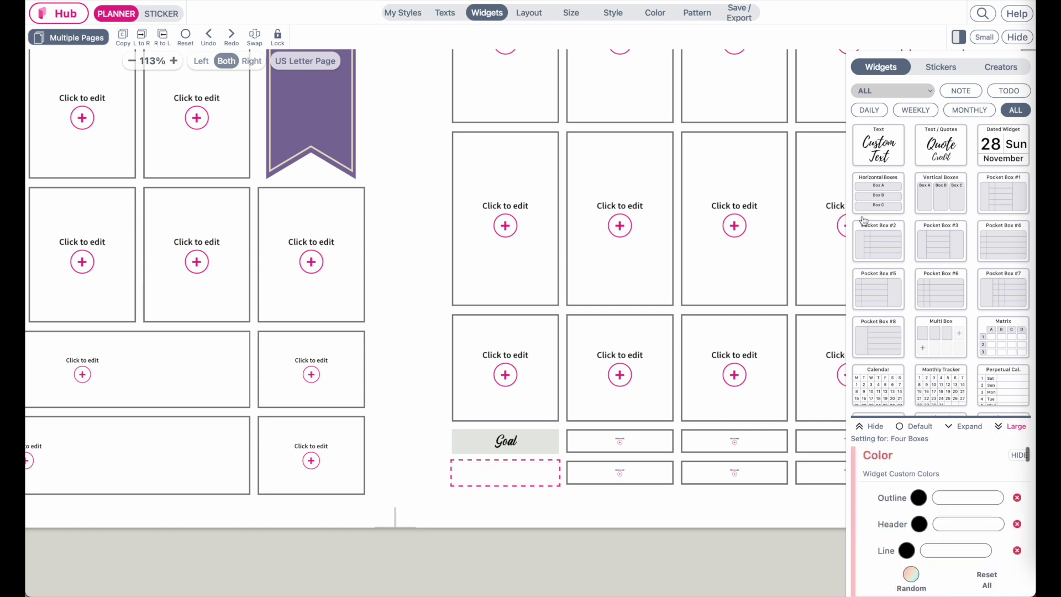
left_click(922, 429)
scroll(929, 488, "down", 10)
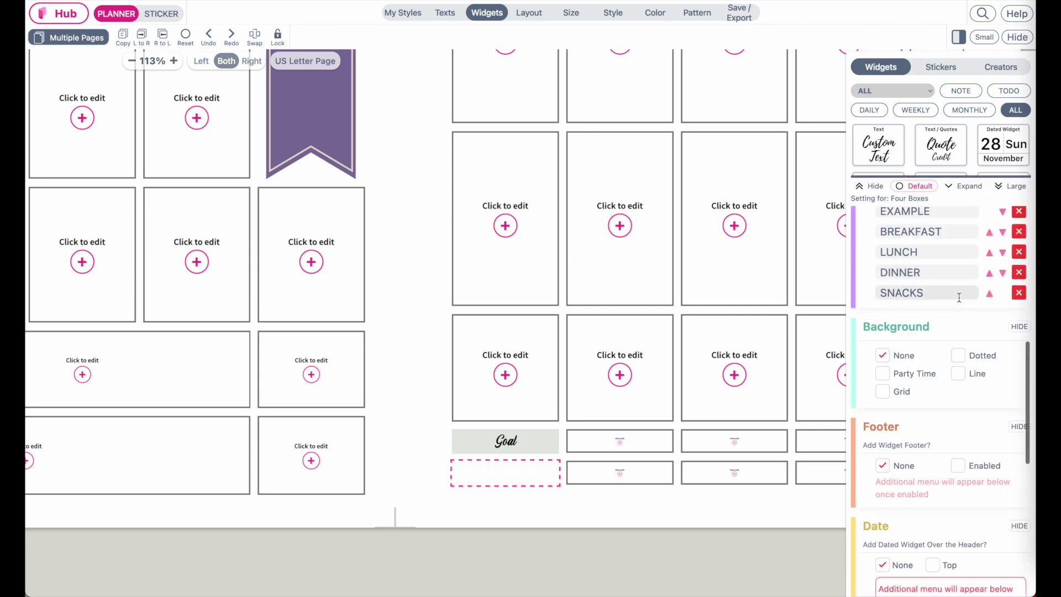
scroll(1017, 299, "down", 1)
left_click(1019, 272)
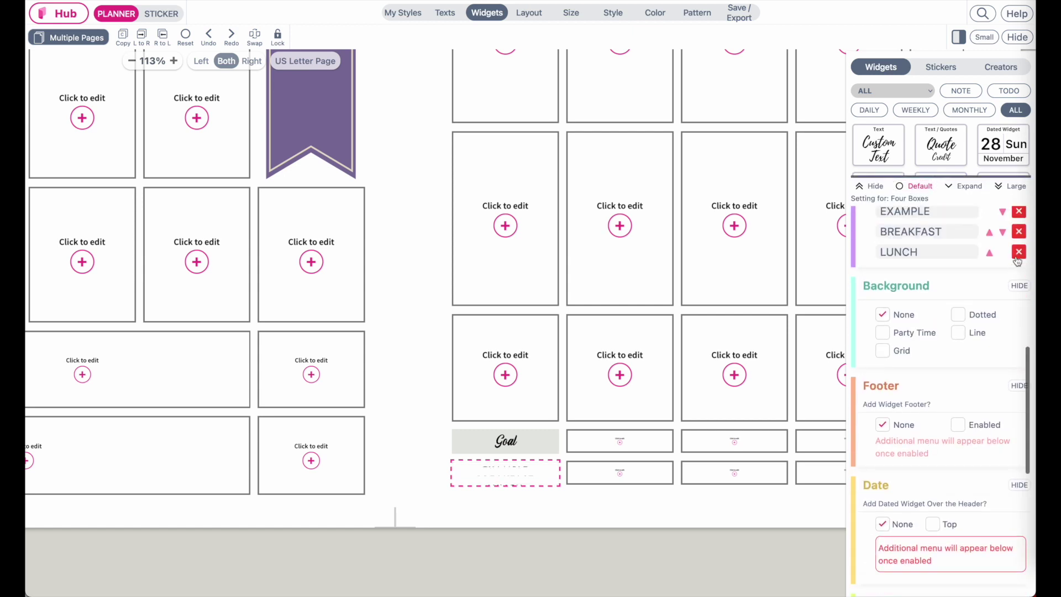
left_click(1018, 252)
left_click(1019, 231)
Clear the remaining EXAMPLE row label and apply the Minimal group's Classic style to this strip's widget only
scroll(995, 245, "up", 2)
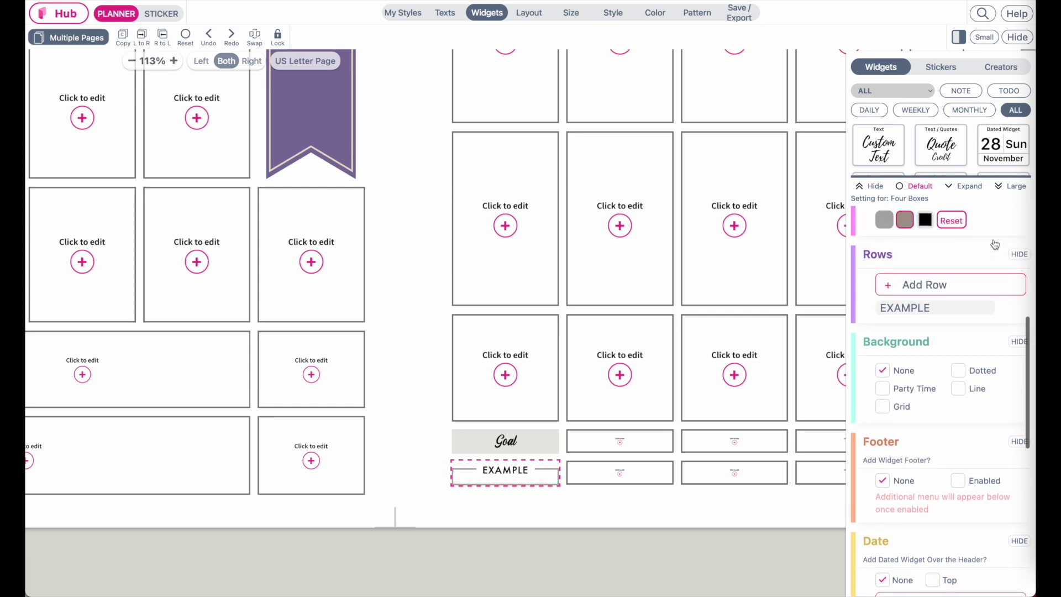
double_click(947, 307)
key("BackSpace")
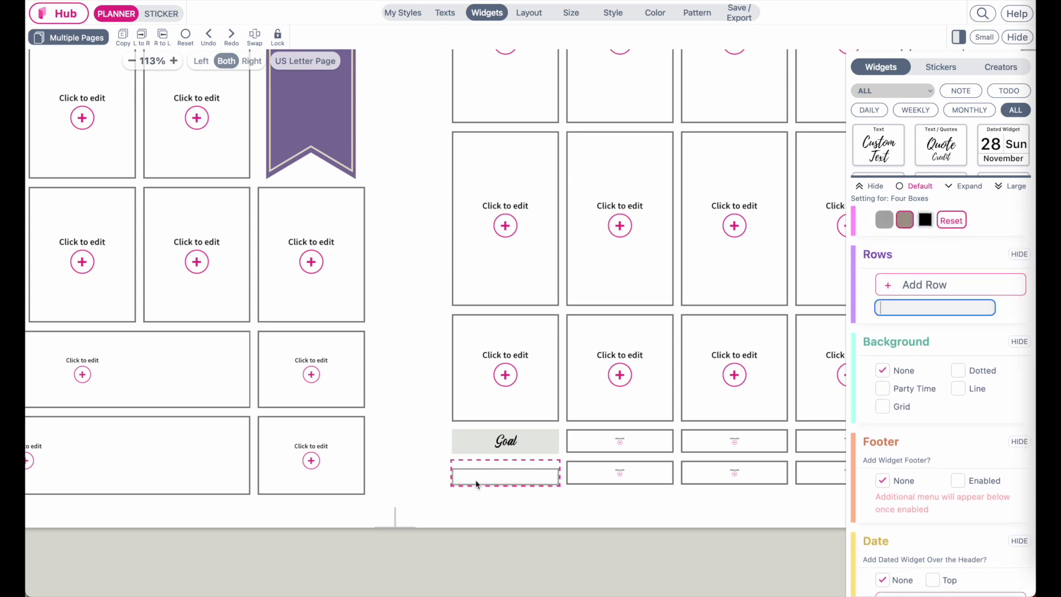
left_click(612, 13)
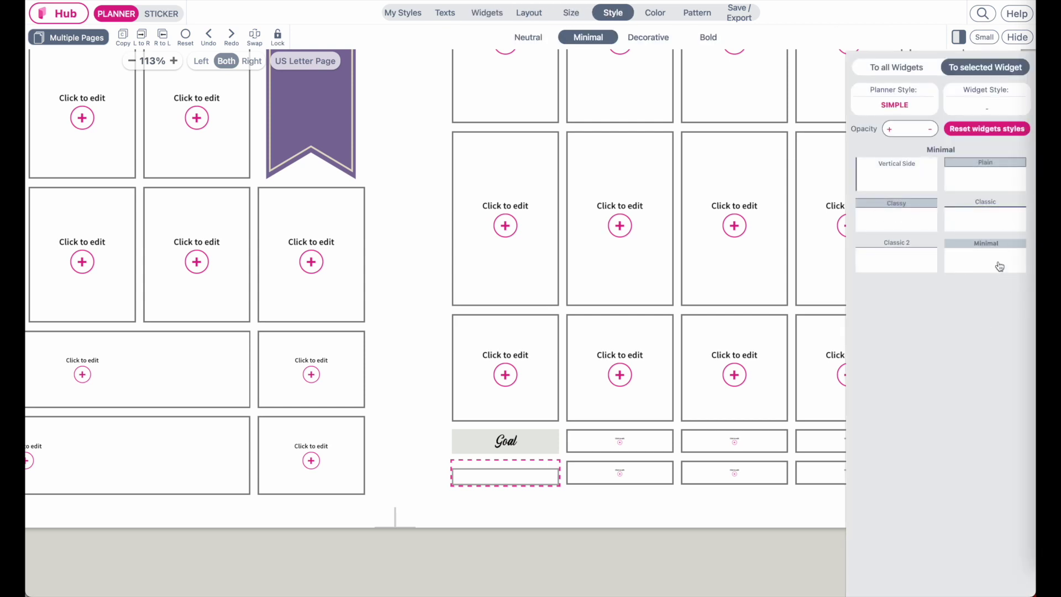
left_click(1001, 231)
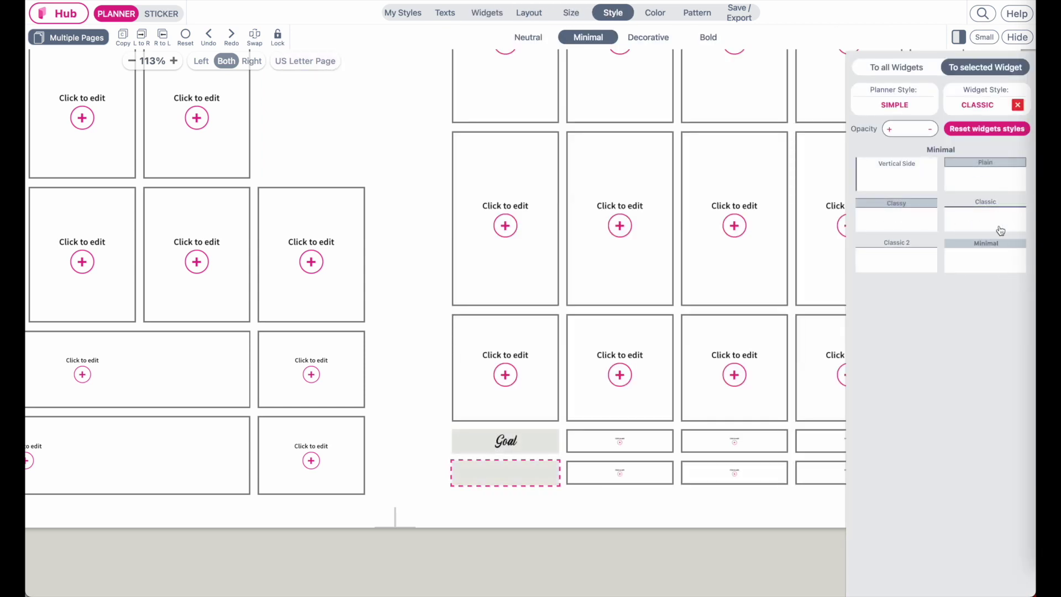
Add a custom Text sticker and move it over the empty grey strip below Goal
left_click(159, 15)
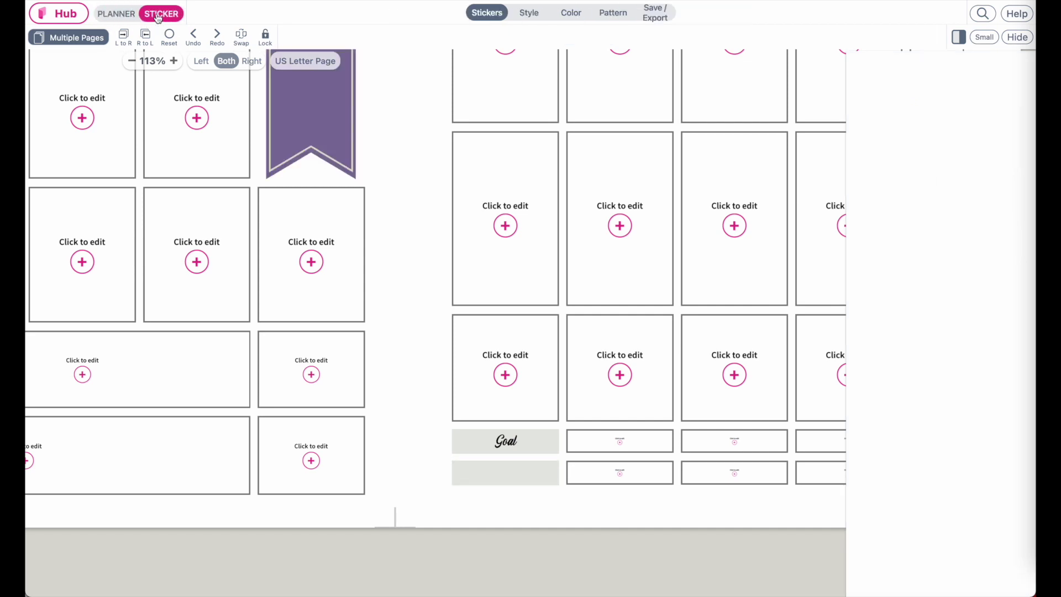
left_click(940, 68)
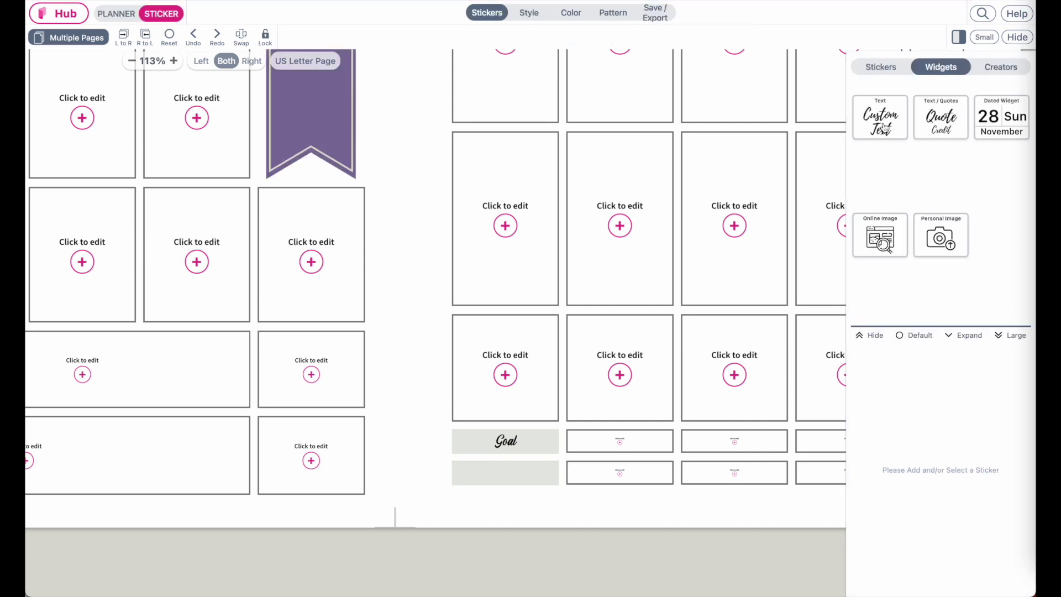
scroll(500, 225, "up", 10)
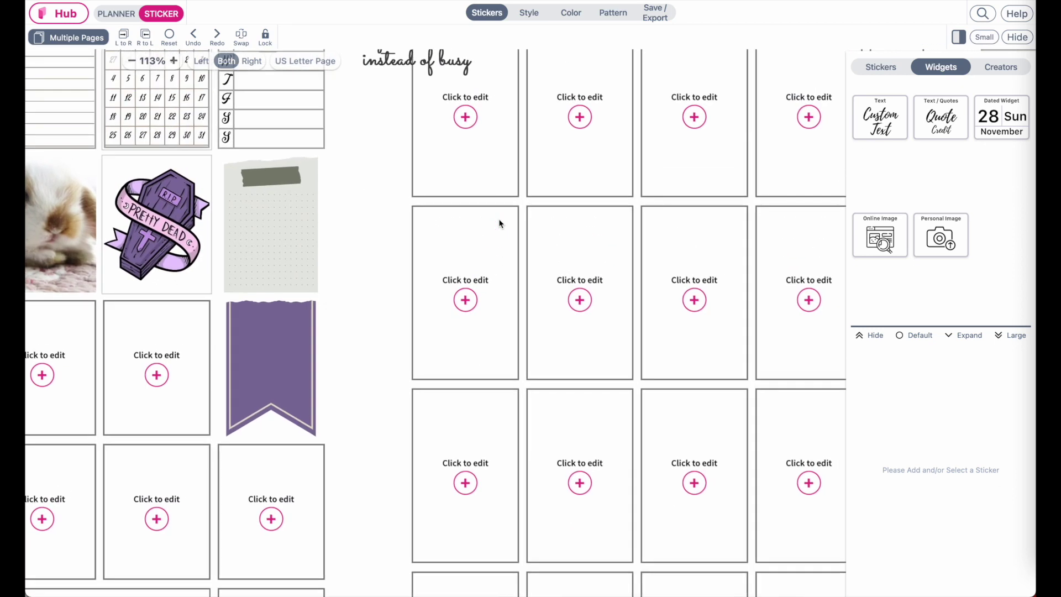
left_click(375, 164)
scroll(519, 485, "down", 10)
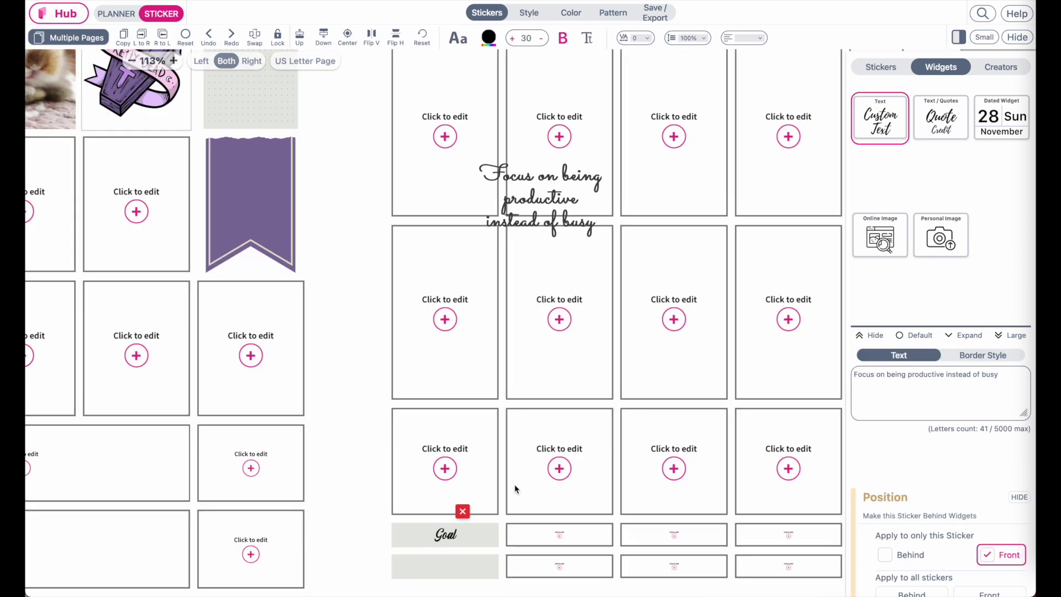
left_click_drag(525, 118, 454, 474)
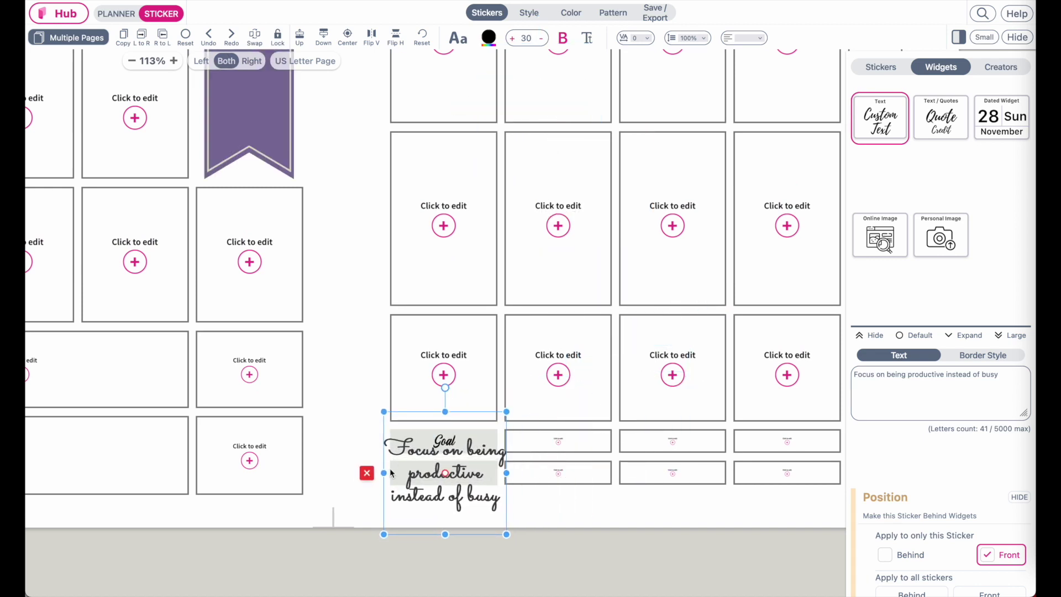
Replace the sticker's sample text with "Meal" and set its font to the Bertons script font
left_click_drag(994, 373, 736, 362)
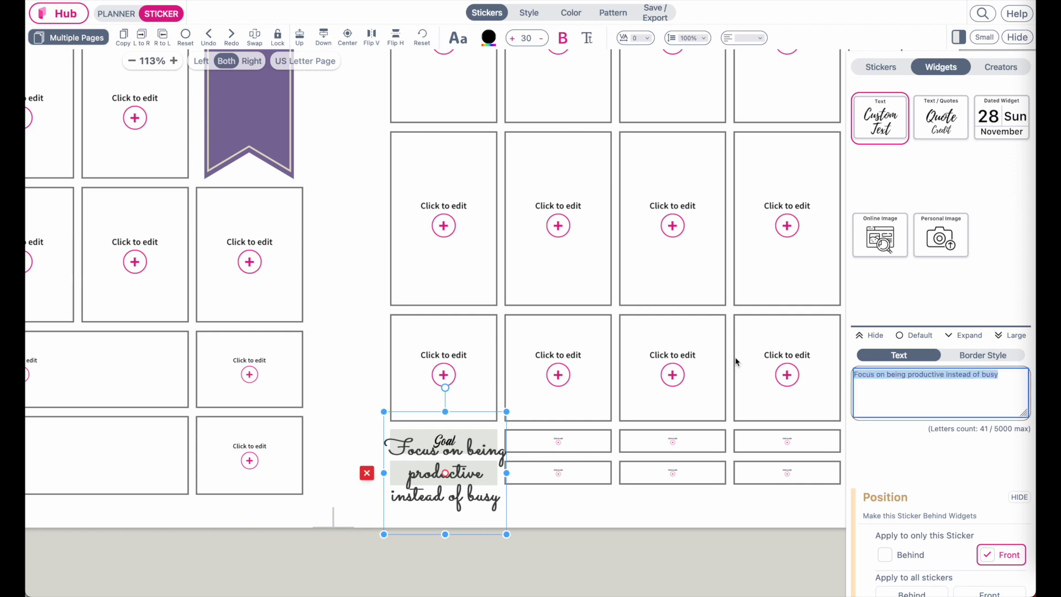
key("BackSpace")
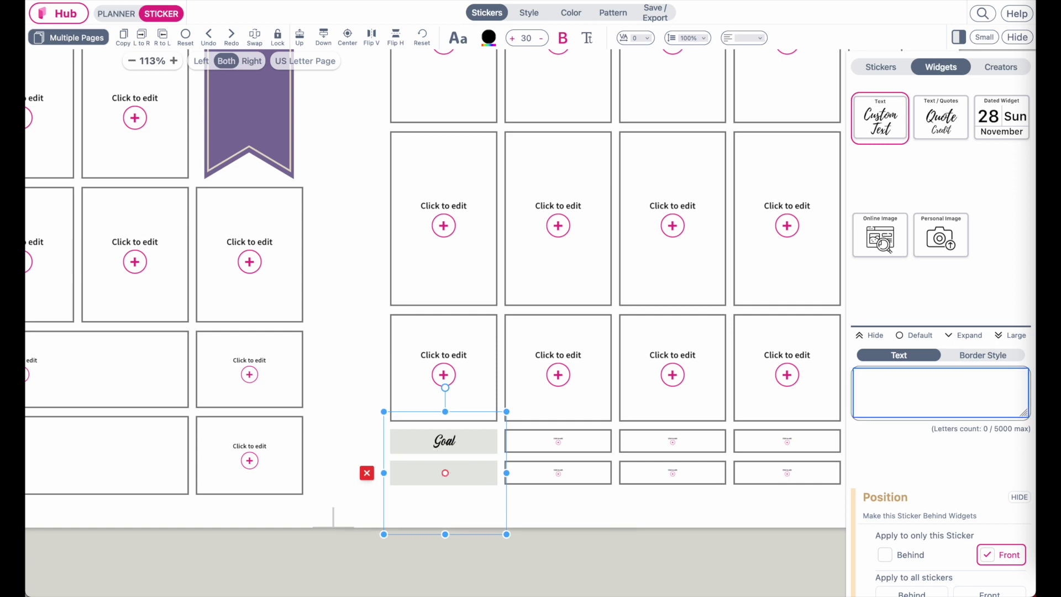
type("Meal")
left_click(458, 39)
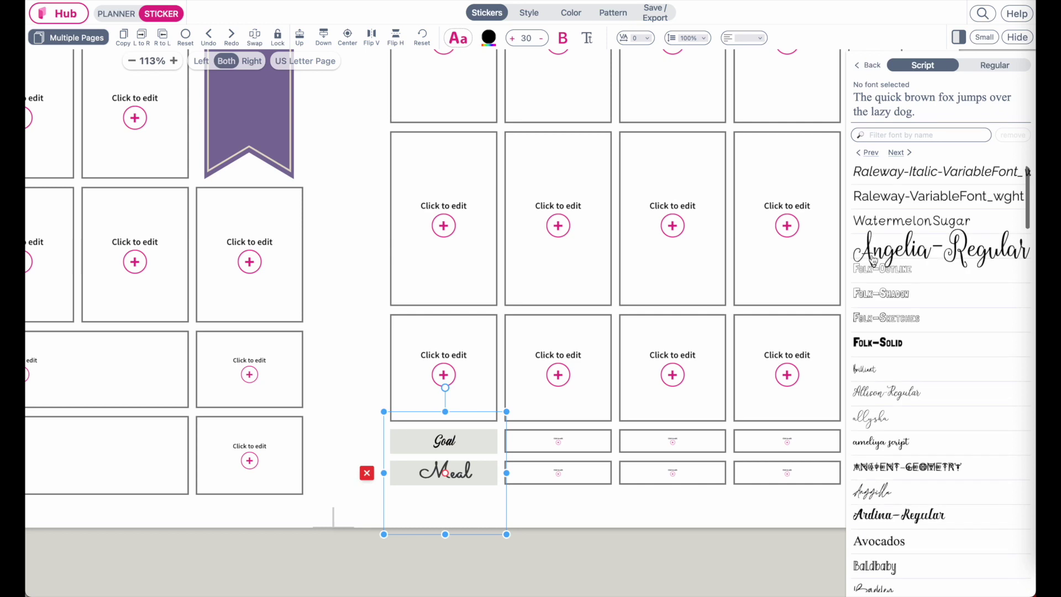
scroll(939, 276, "down", 6)
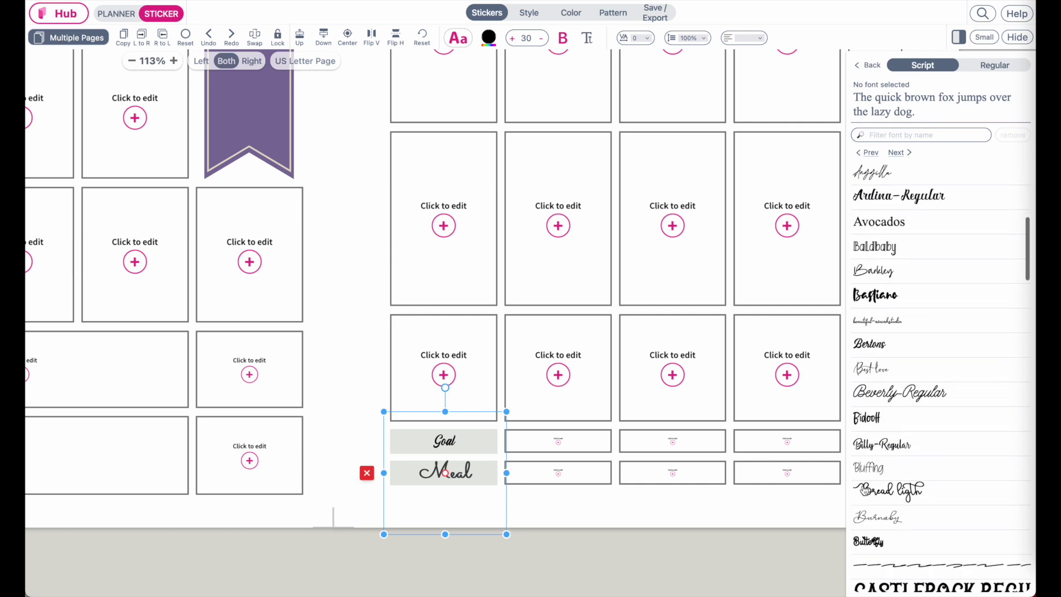
left_click(872, 345)
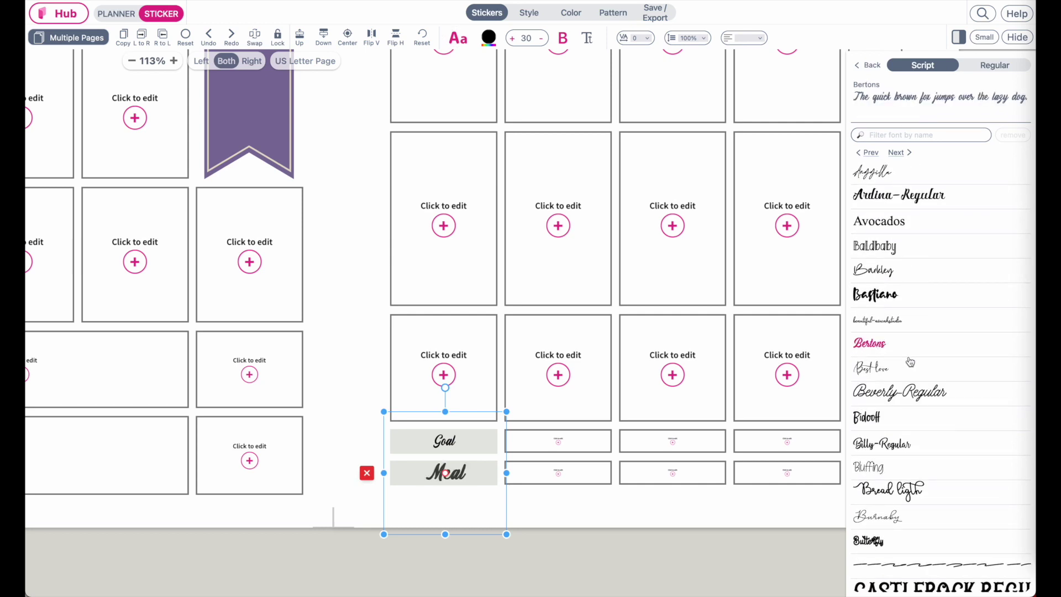
Reduce the Meal sticker's text size to 24 and turn off bold
left_click(541, 38)
left_click(541, 39)
left_click(541, 38)
left_click(541, 38)
left_click(541, 38)
left_click(541, 38)
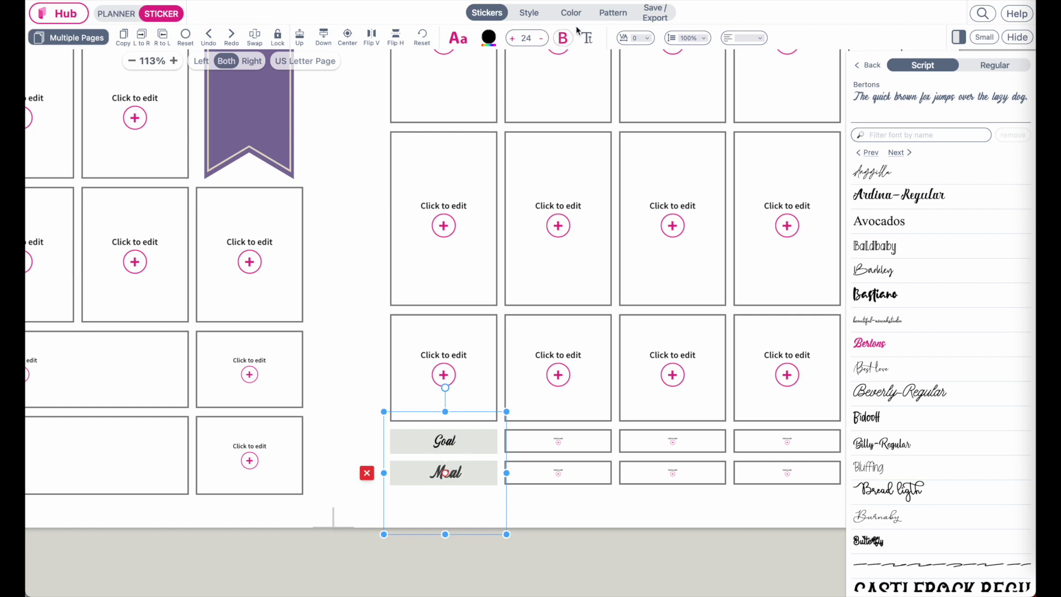
left_click(563, 41)
Shrink the Meal sticker's text box to the height of its text and centre it on the grey strip
left_click_drag(509, 542, 488, 421)
left_click_drag(477, 459, 479, 467)
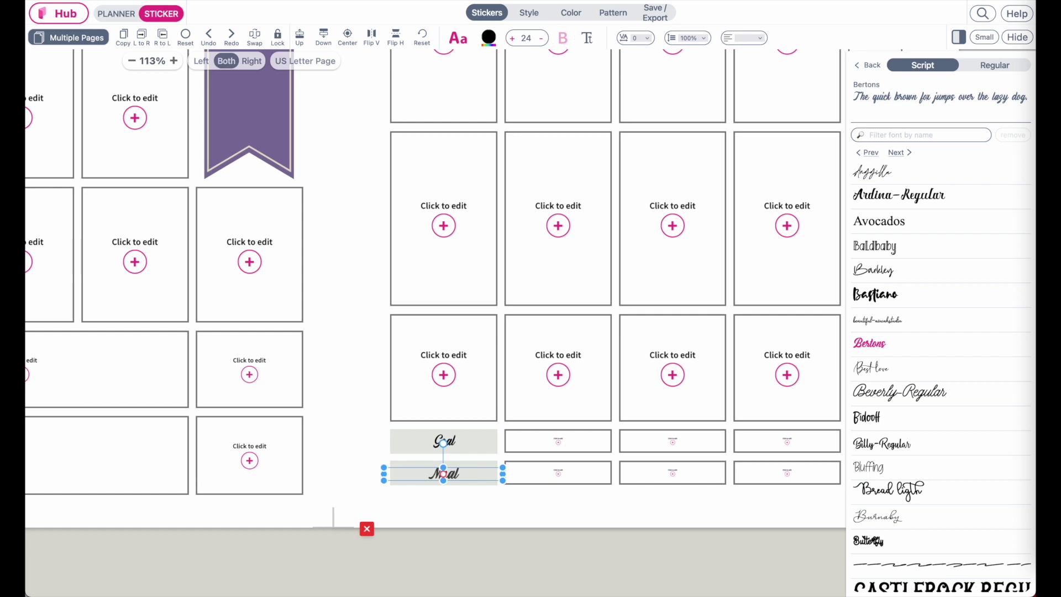
left_click(503, 594)
scroll(459, 536, "up", 6)
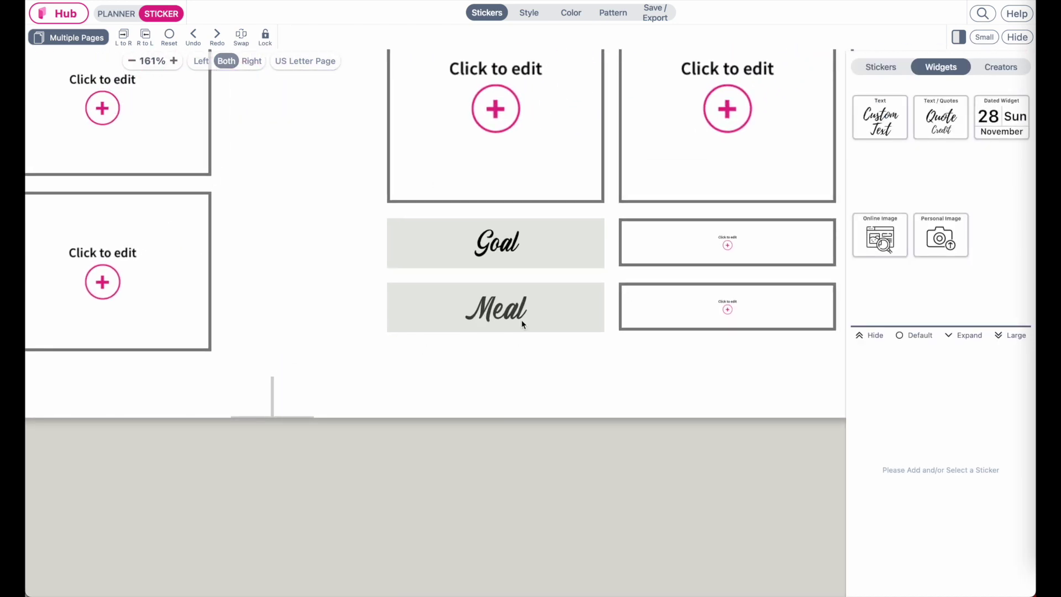
left_click(508, 314)
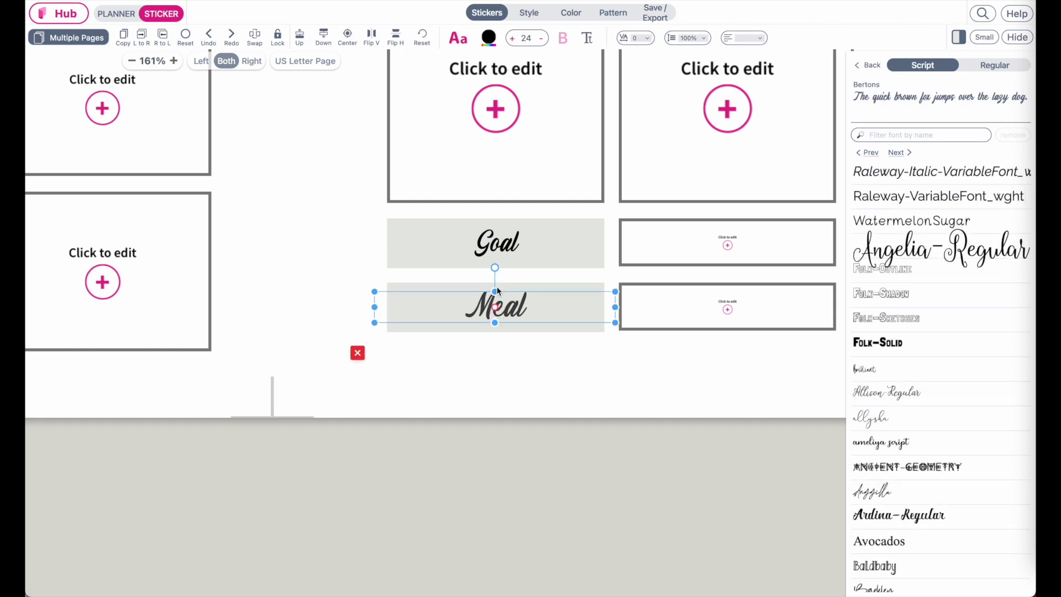
left_click(499, 379)
scroll(499, 379, "down", 5)
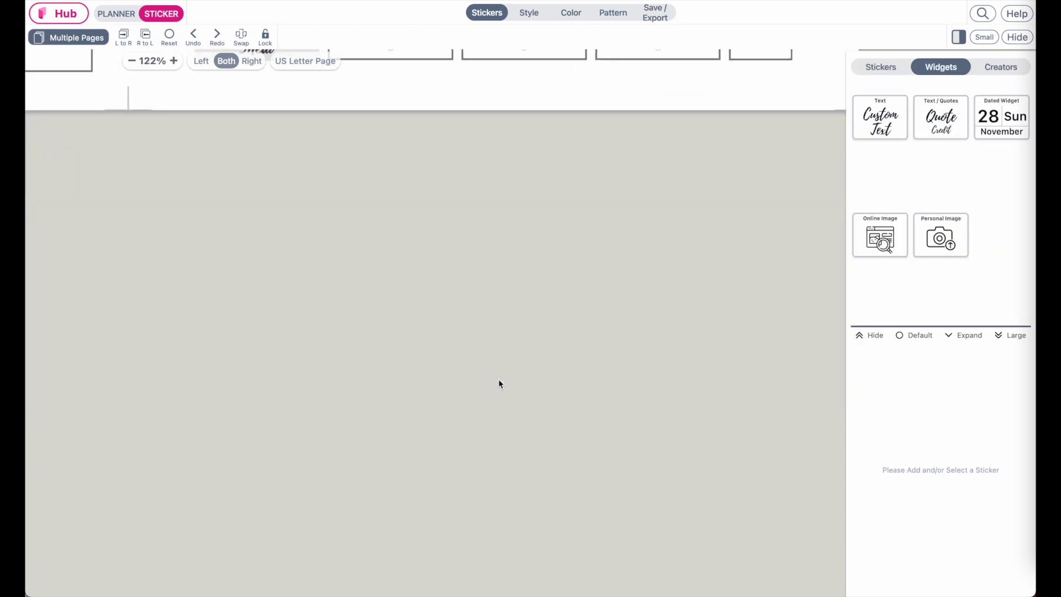
Add the pink Spooky Gal heart sticker from the Pastel Goth Deadly Cute set to the first page
scroll(498, 379, "down", 3)
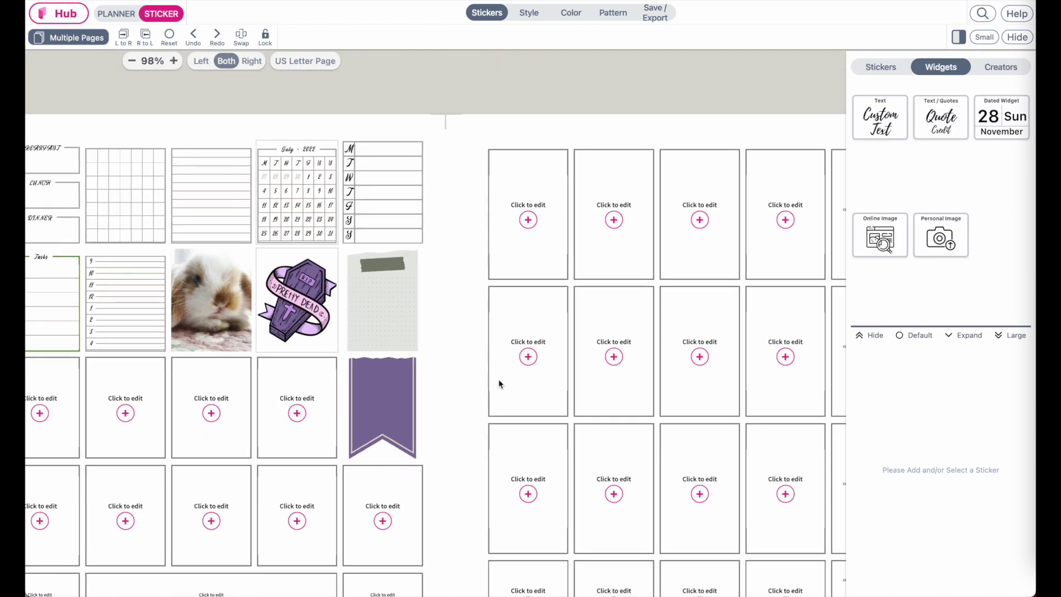
scroll(186, 391, "up", 3)
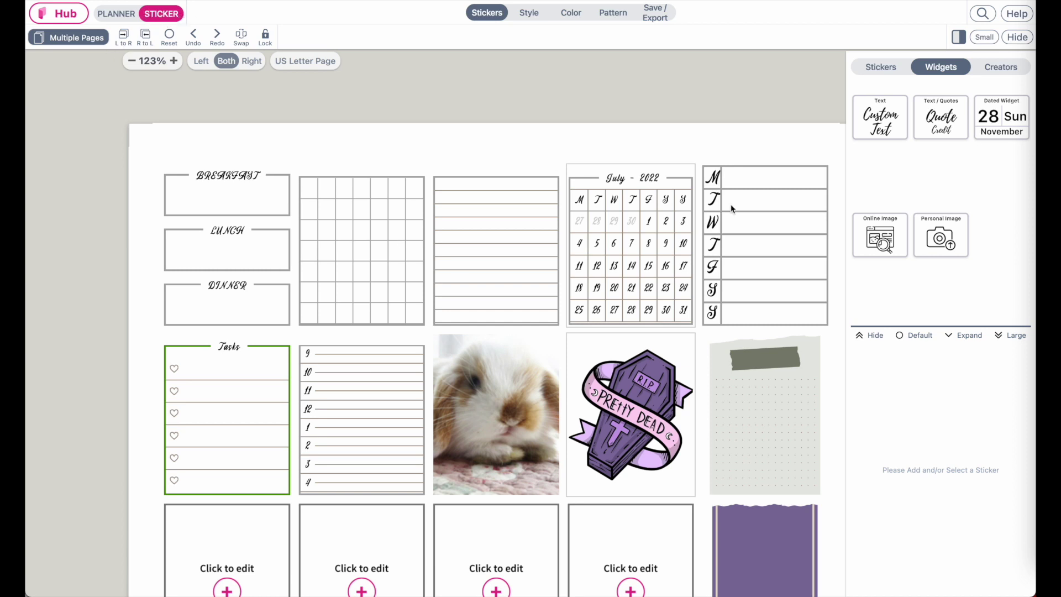
left_click(874, 68)
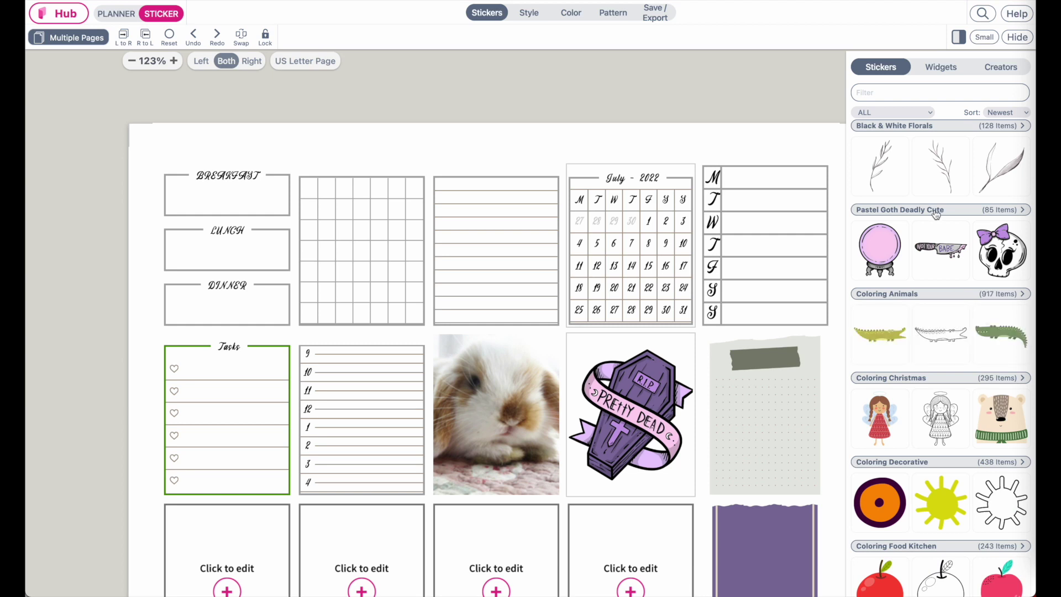
left_click(911, 211)
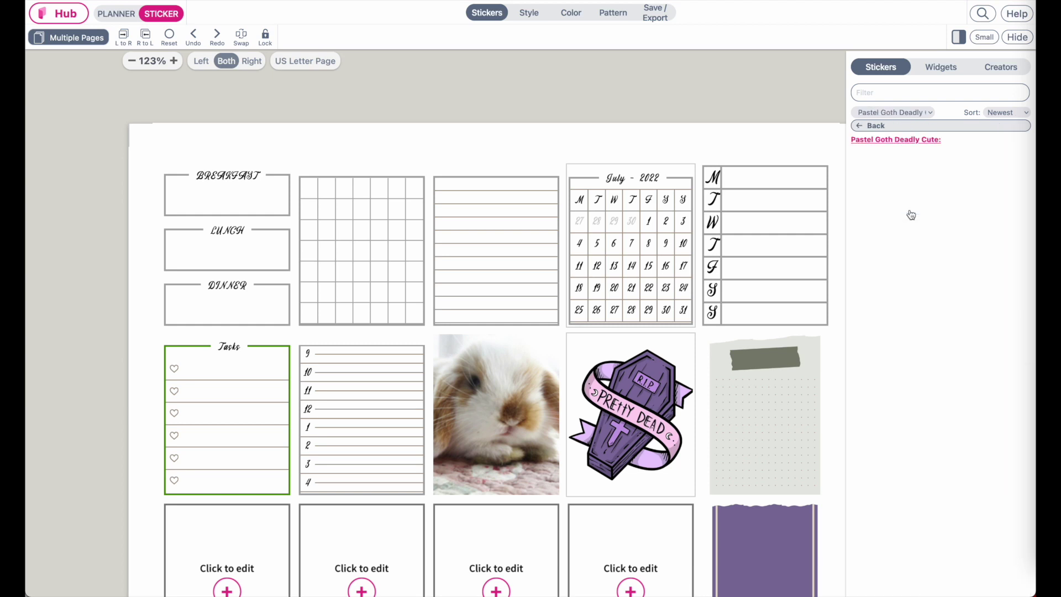
scroll(916, 291, "up", 3)
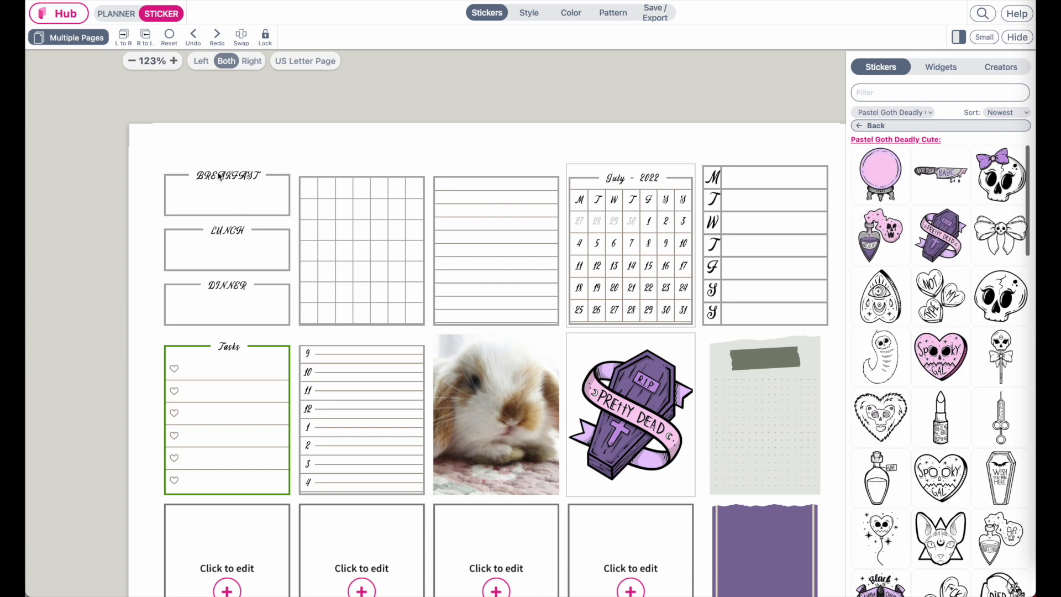
left_click(204, 161)
left_click(941, 356)
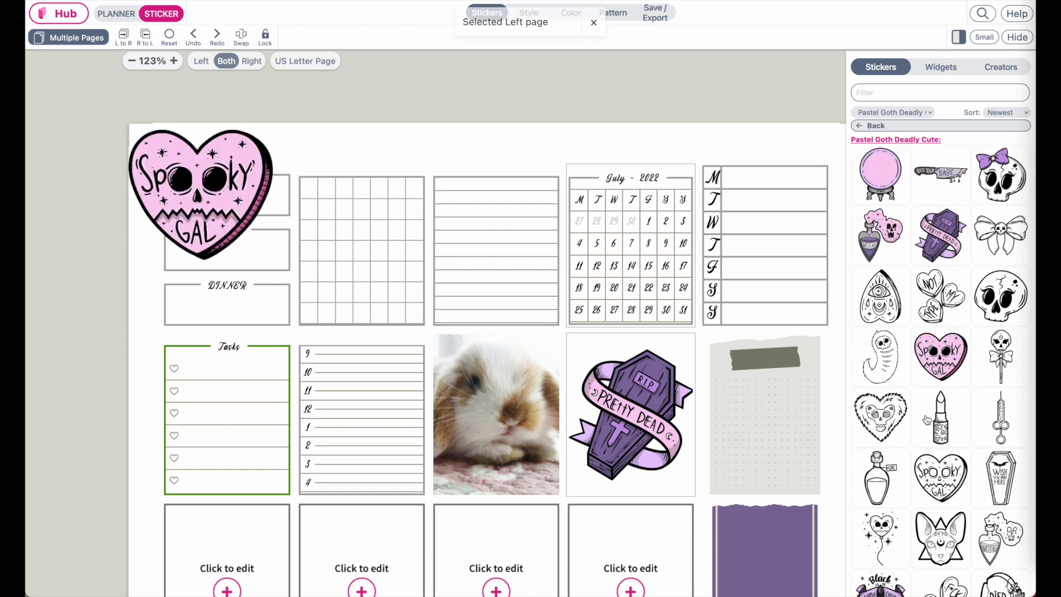
Shrink the Spooky Gal heart, tilt it clockwise and place it in the upper-right corner of the grid widget
left_click_drag(208, 203, 463, 302)
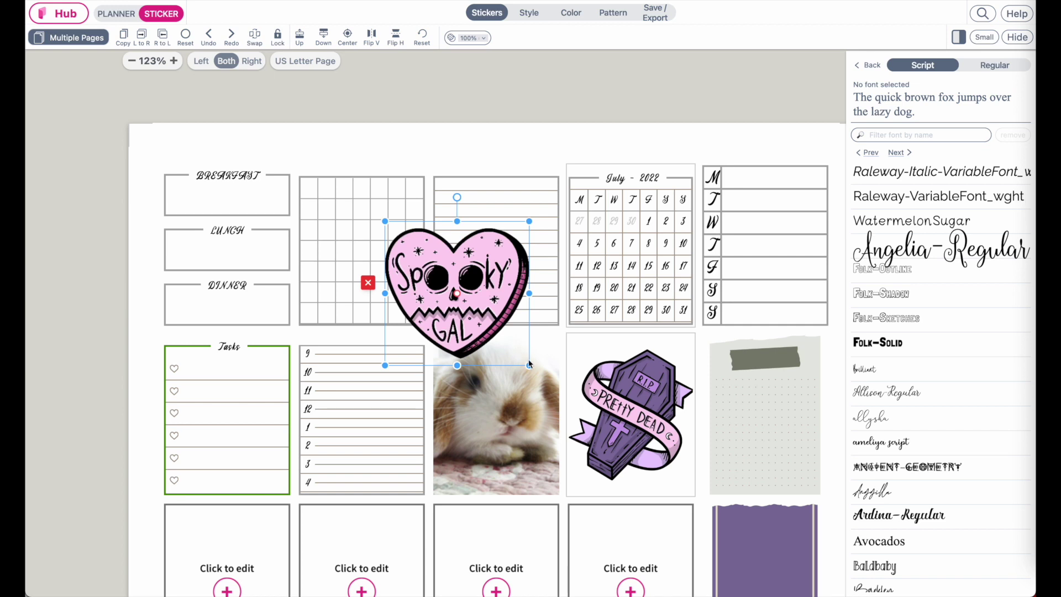
left_click_drag(528, 365, 378, 231)
left_click_drag(362, 170, 384, 175)
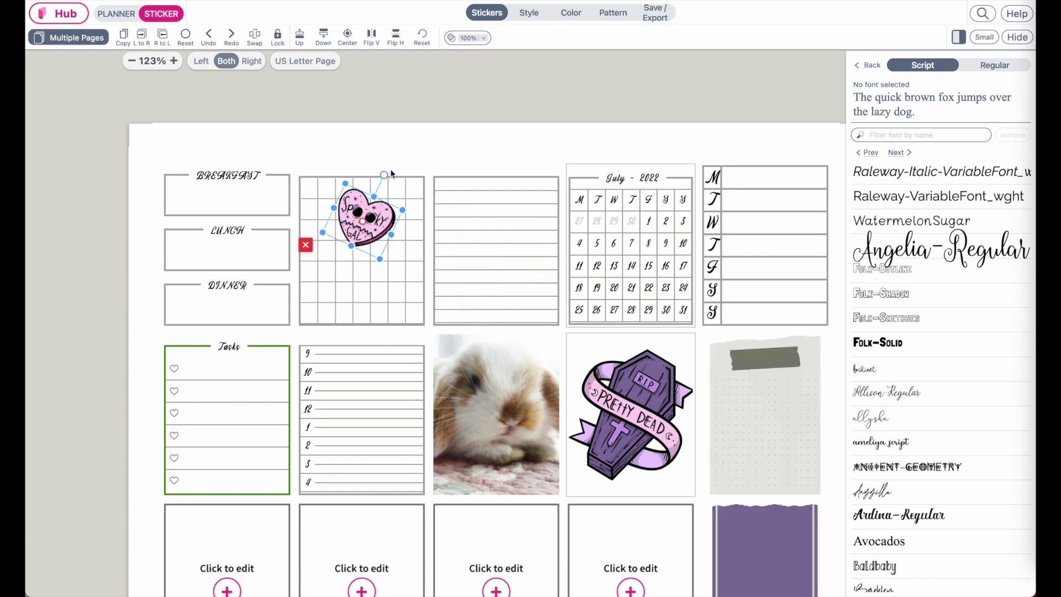
left_click_drag(376, 215, 398, 214)
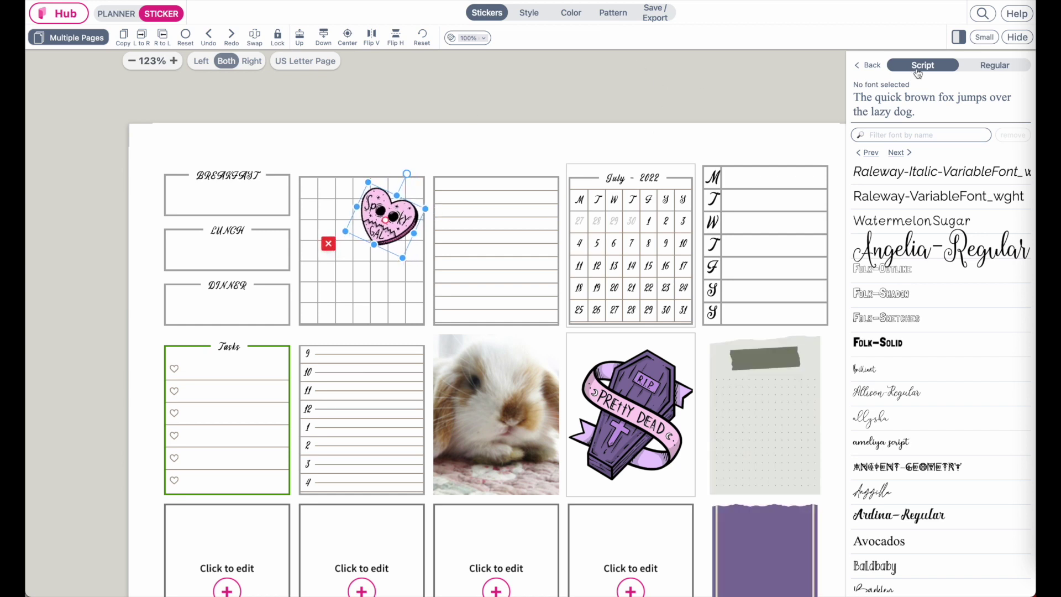
Add the plain black-and-white skull sticker and fit it at a small size into the lower-left corner of the lined widget
left_click(870, 66)
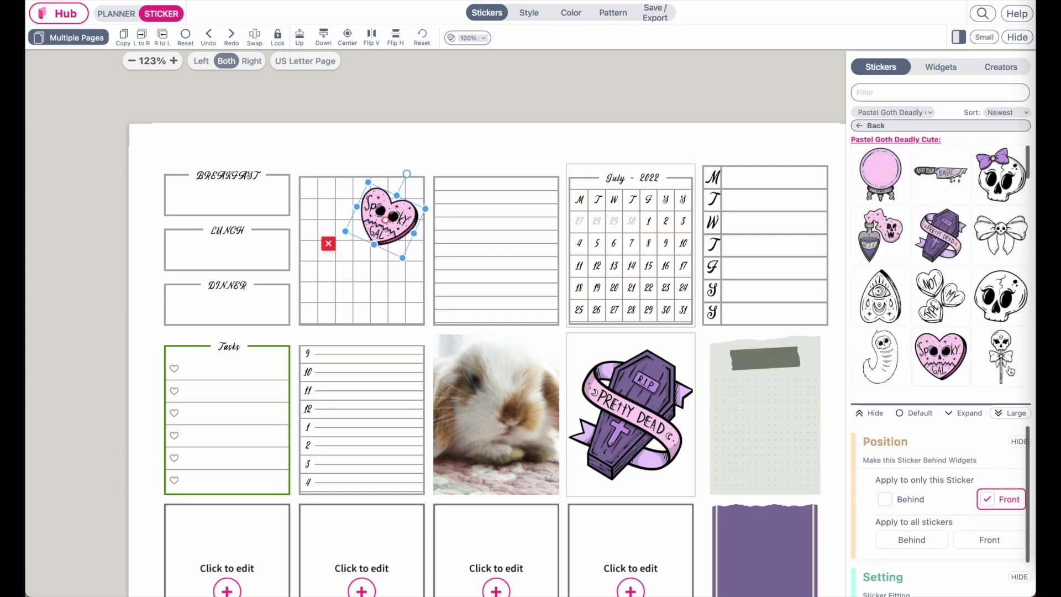
left_click(1000, 295)
left_click_drag(415, 442, 497, 288)
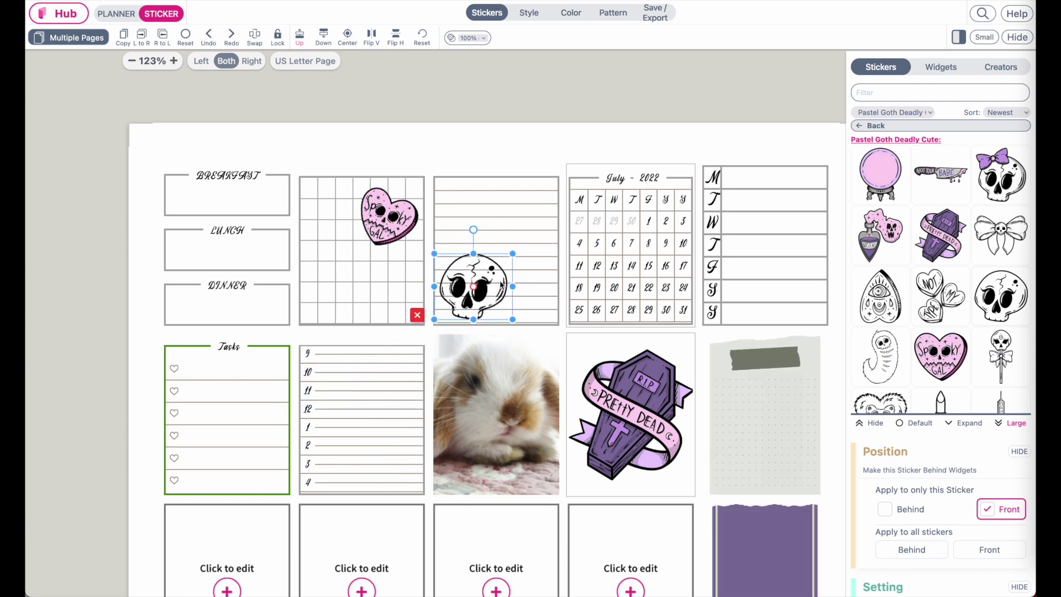
left_click_drag(513, 254, 513, 271)
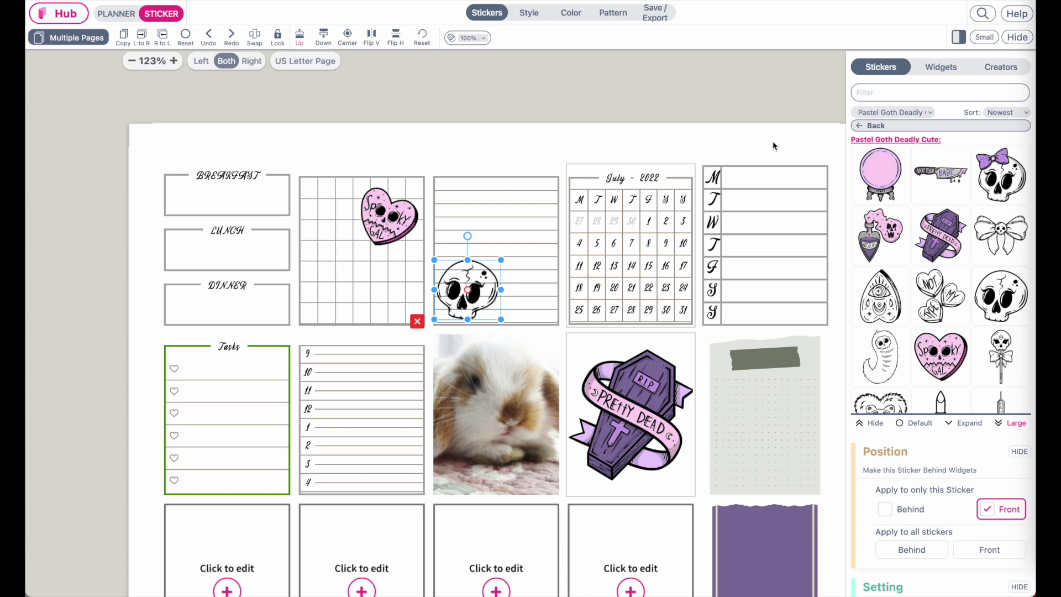
Add a leafy branch from Black & White Florals, shrink it and place it over the lower-right part of the hourly schedule widget
left_click(871, 126)
scroll(922, 259, "down", 1)
scroll(922, 266, "up", 1)
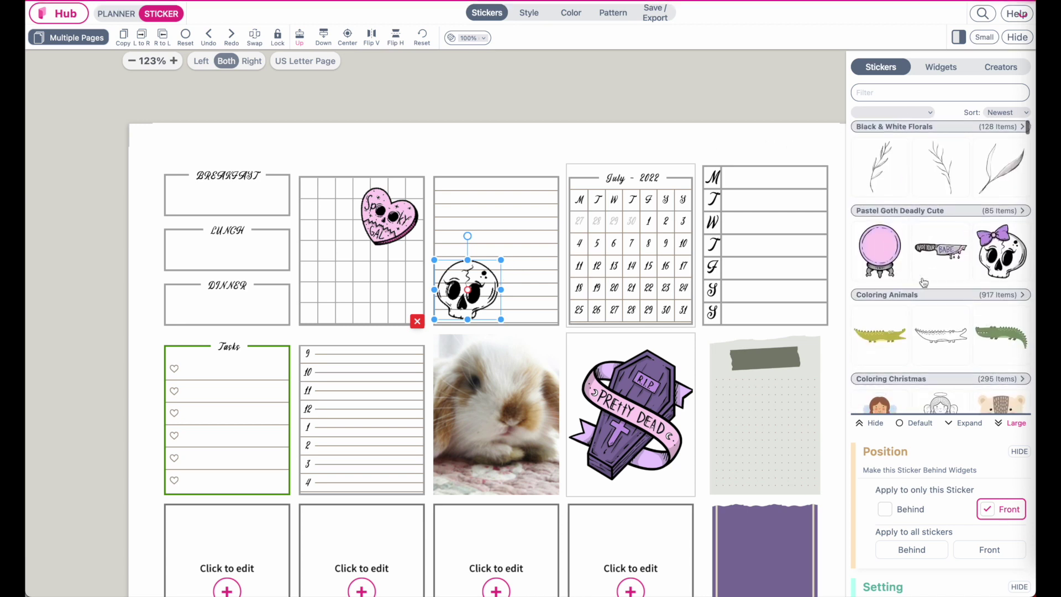
left_click(902, 133)
left_click(880, 212)
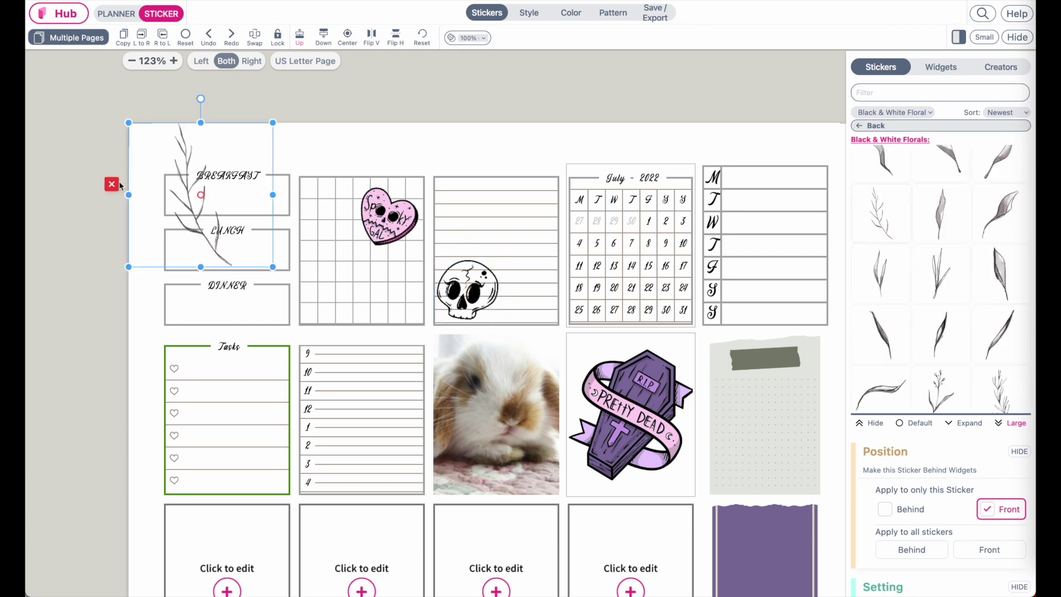
left_click(112, 185)
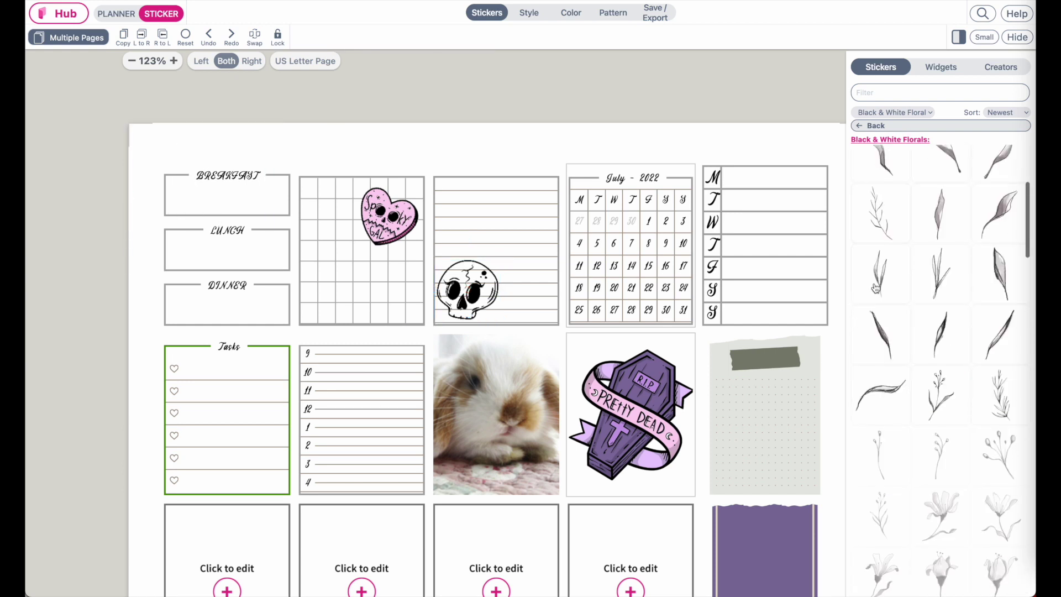
left_click(884, 220)
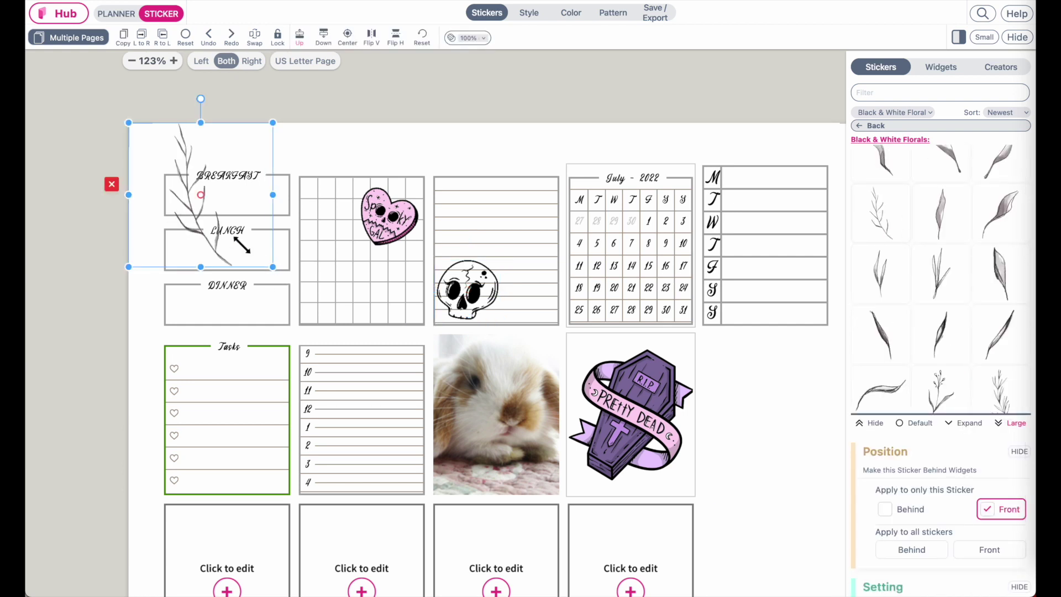
left_click_drag(241, 245, 210, 219)
left_click_drag(184, 183, 367, 455)
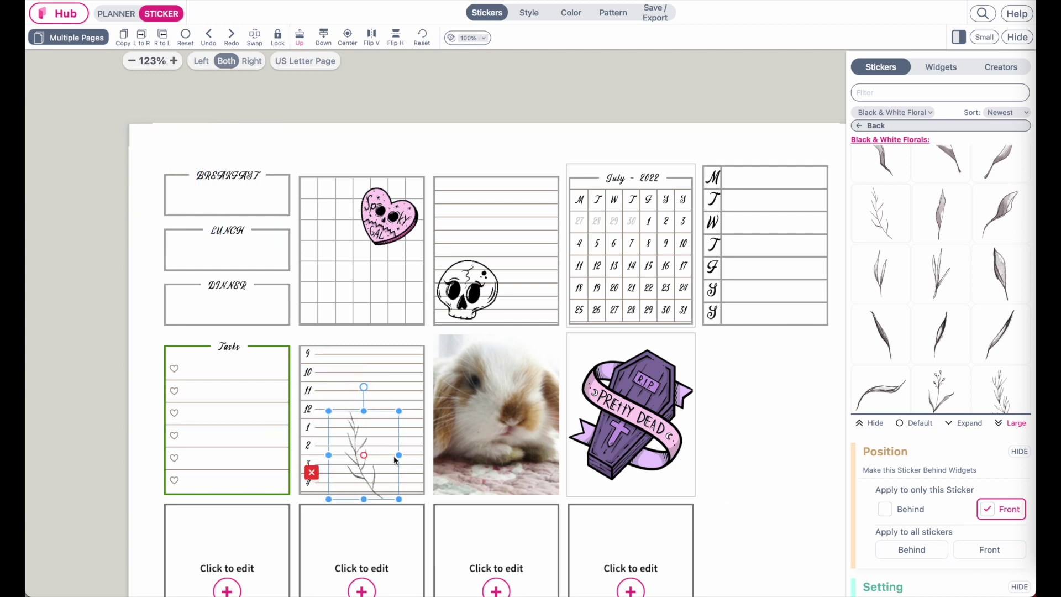
Add a small budding sprig from the same floral set to the lined widget's lower-right corner, beside the skull
scroll(939, 277, "down", 2)
left_click_drag(939, 303, 542, 265)
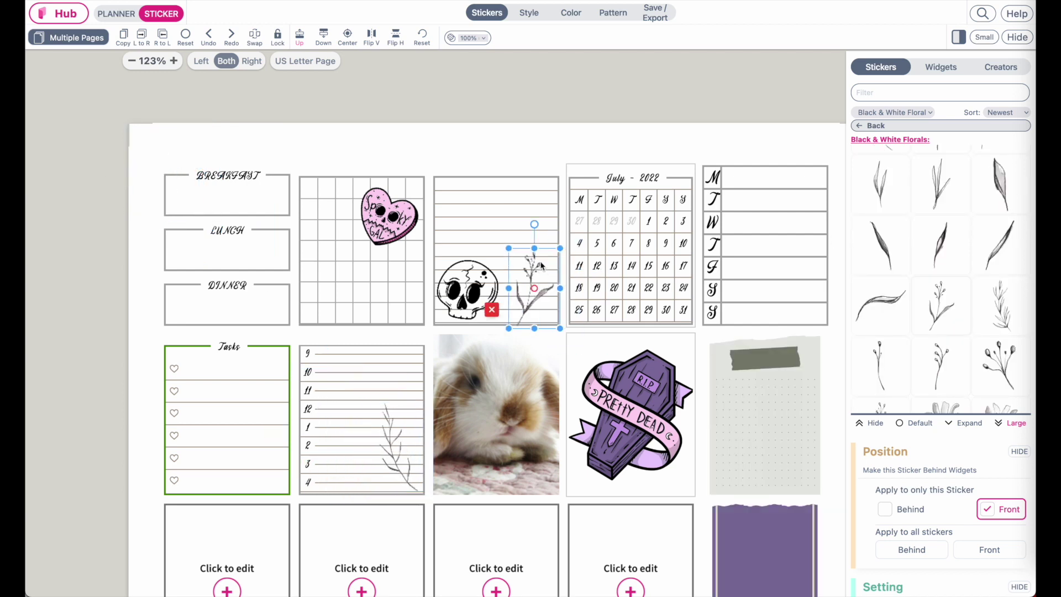
left_click(504, 198)
Delete the stray Spooky Gal heart sticker from the upper-left corner of the second page
scroll(507, 200, "down", 5)
scroll(569, 448, "down", 2)
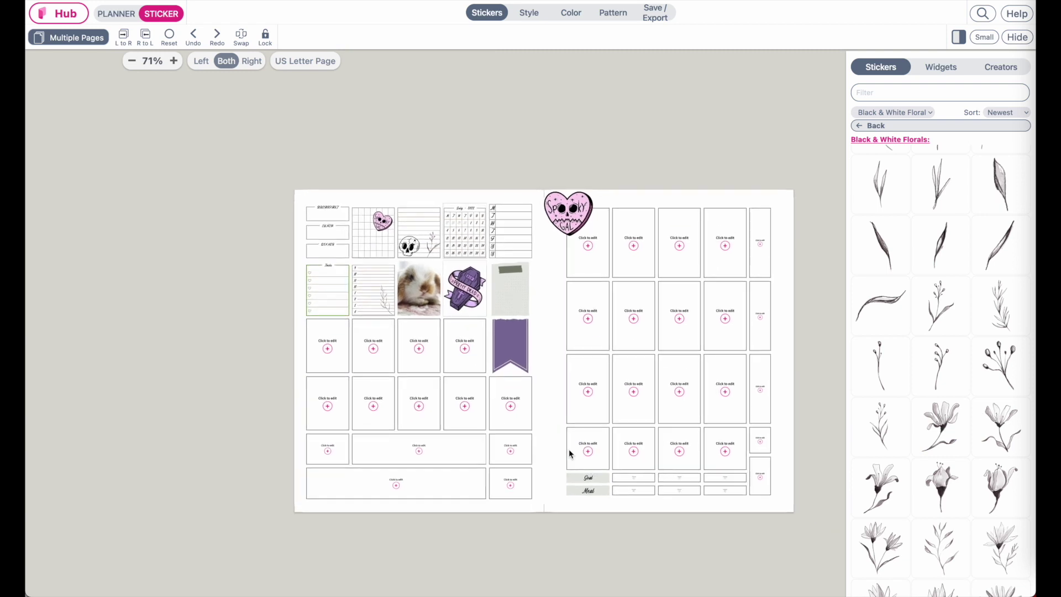
scroll(569, 448, "up", 2)
left_click(596, 138)
left_click(543, 161)
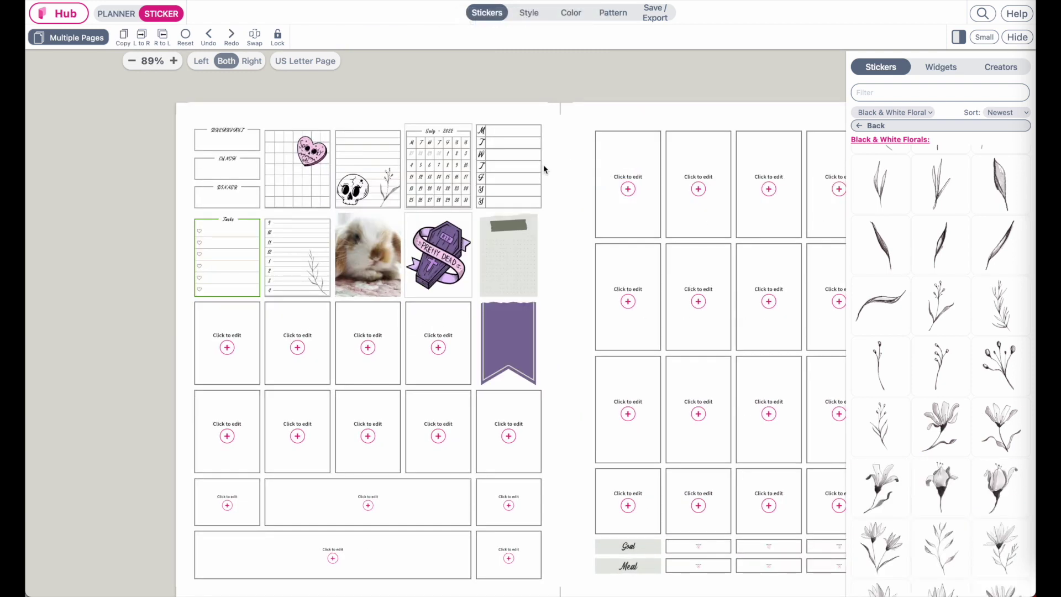
Export all pages as a PDF on the bordered US LETTER paper size with DO NOT Rearrange, and open the generated PDF
left_click(652, 16)
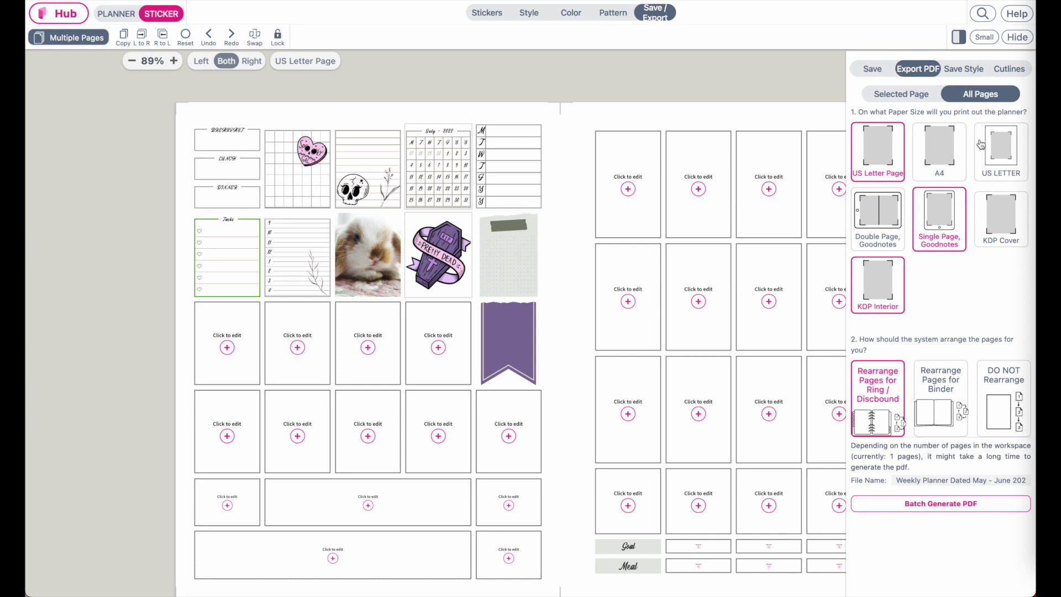
left_click(1014, 153)
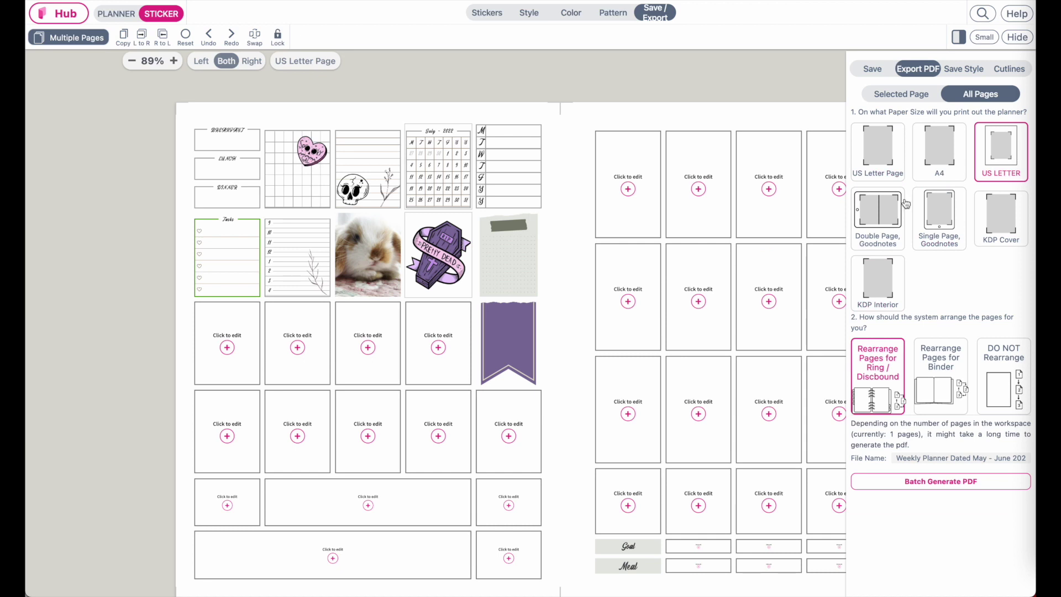
left_click(1005, 376)
left_click(932, 482)
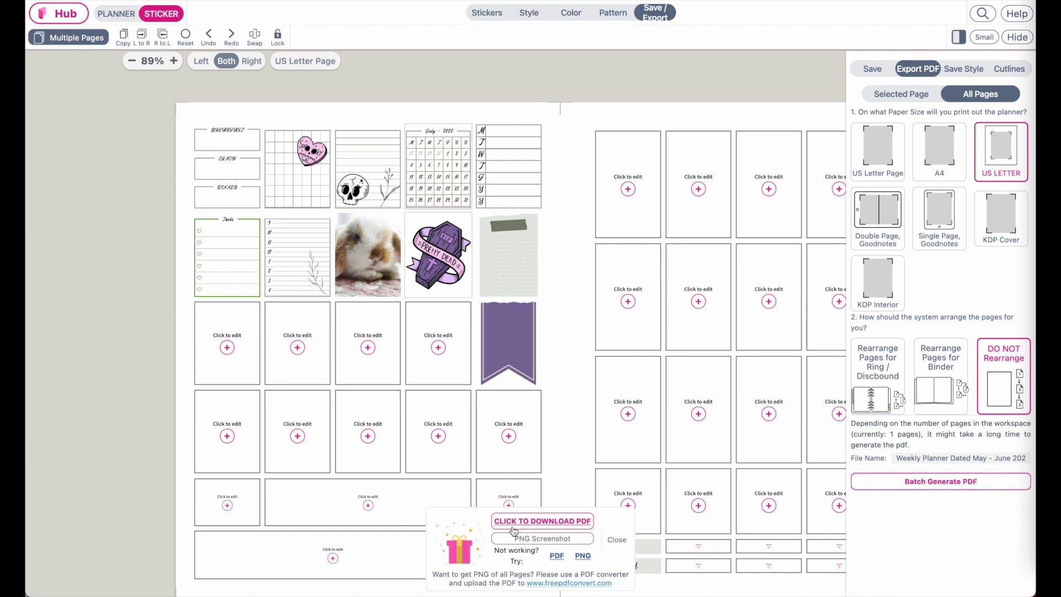
left_click(515, 526)
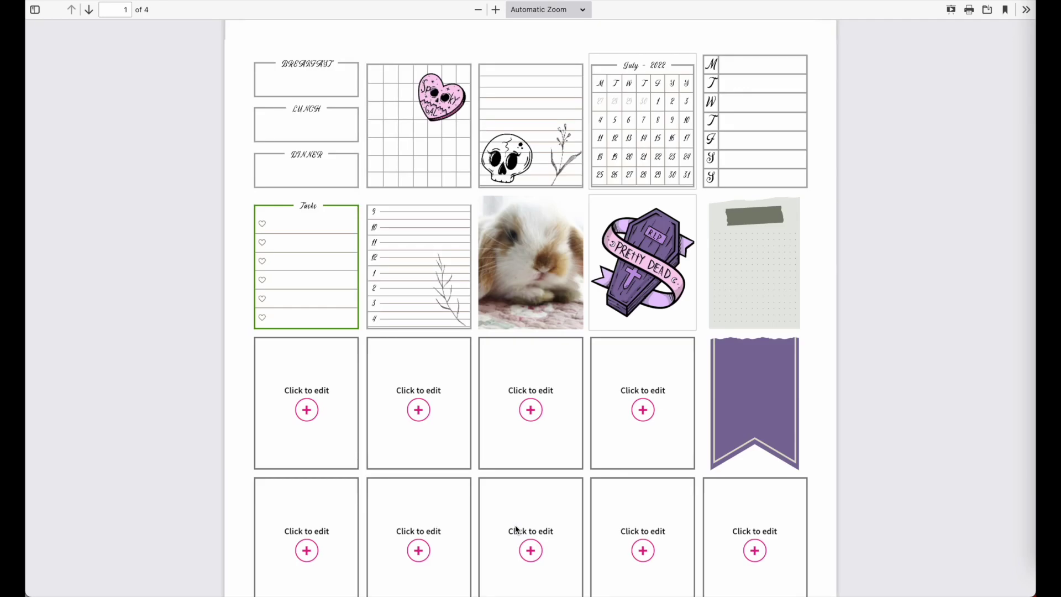
Look through the exported PDF from the first page to the last, checking the sticker layouts and the back pages
scroll(515, 529, "down", 10)
scroll(515, 529, "up", 10)
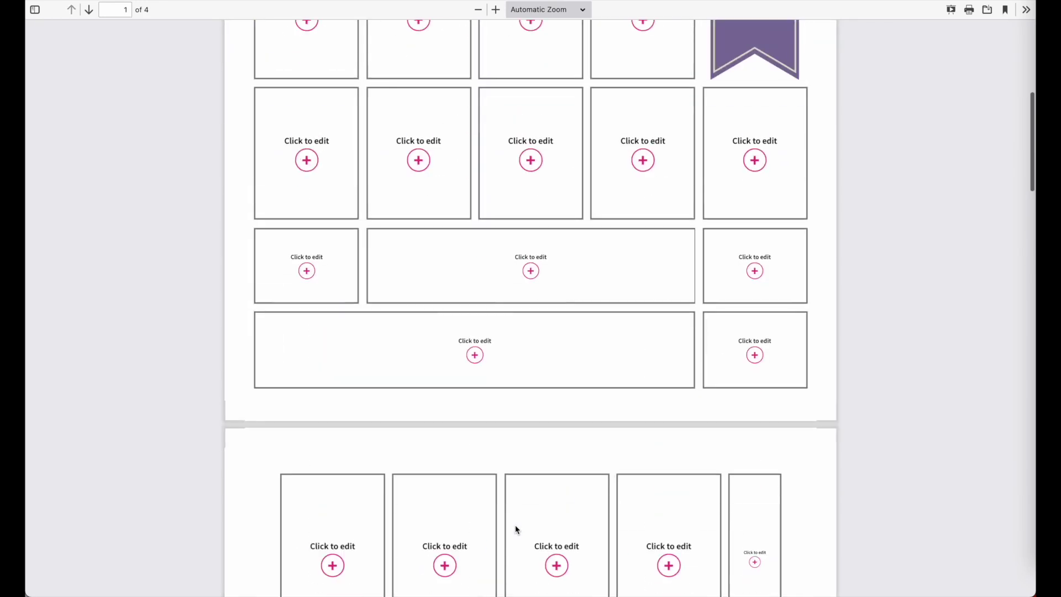
scroll(515, 529, "down", 7)
scroll(517, 529, "down", 15)
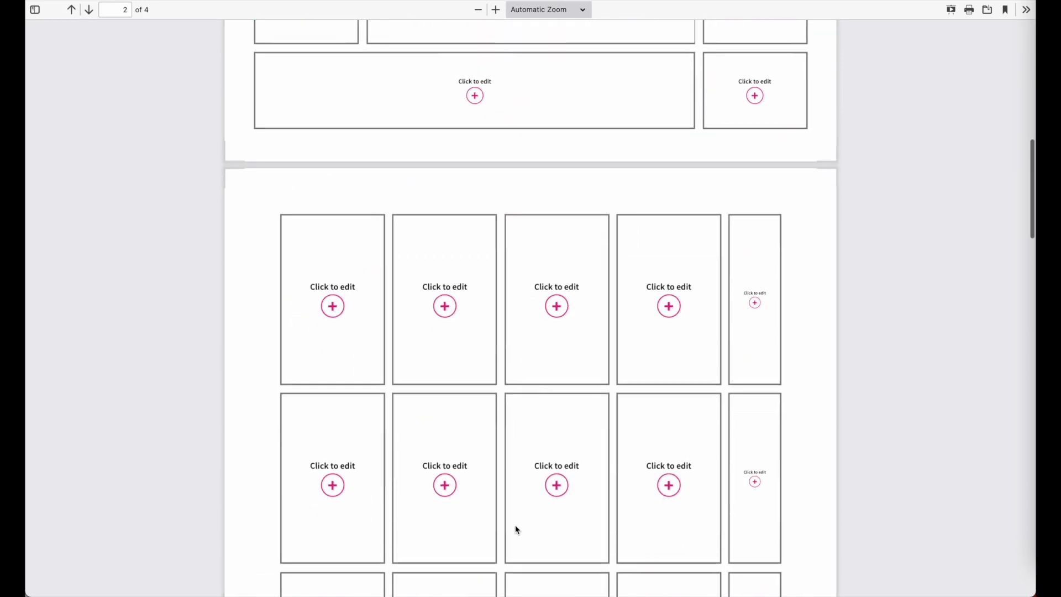
scroll(517, 530, "down", 10)
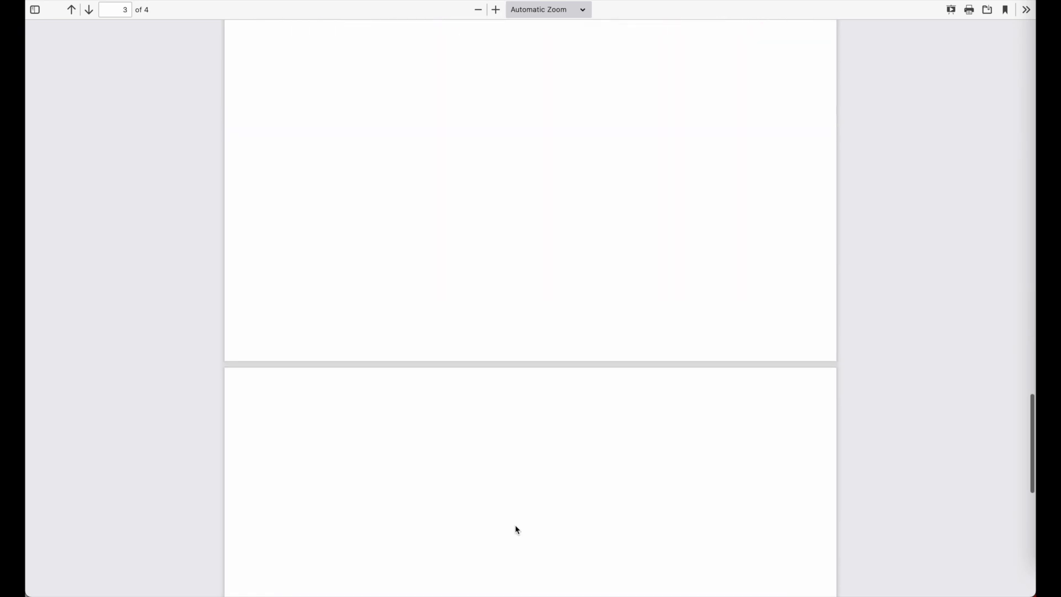
scroll(517, 530, "down", 3)
scroll(463, 327, "down", 8)
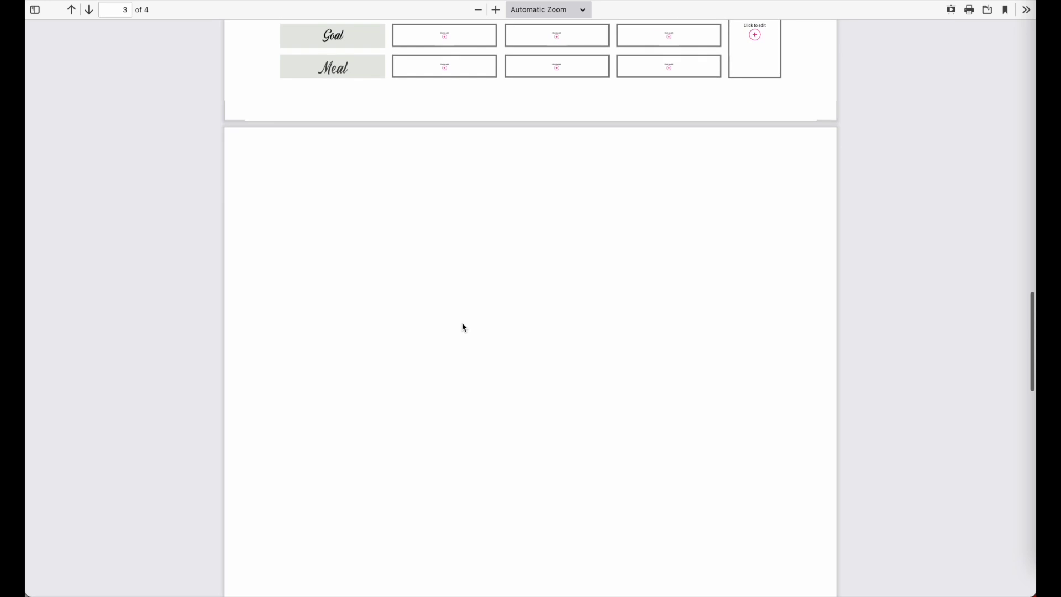
scroll(463, 327, "up", 12)
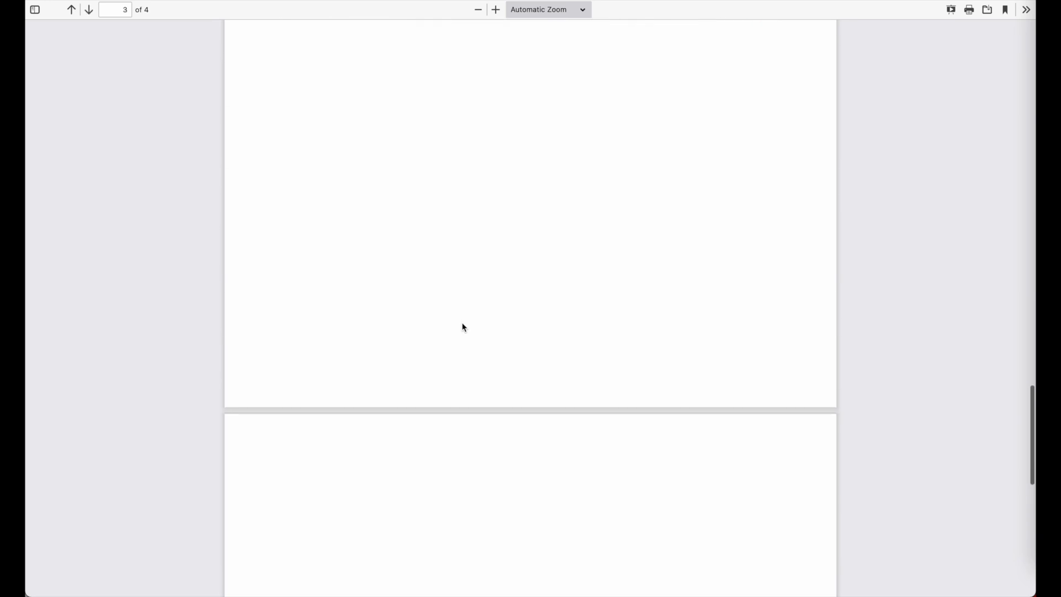
scroll(464, 323, "up", 2)
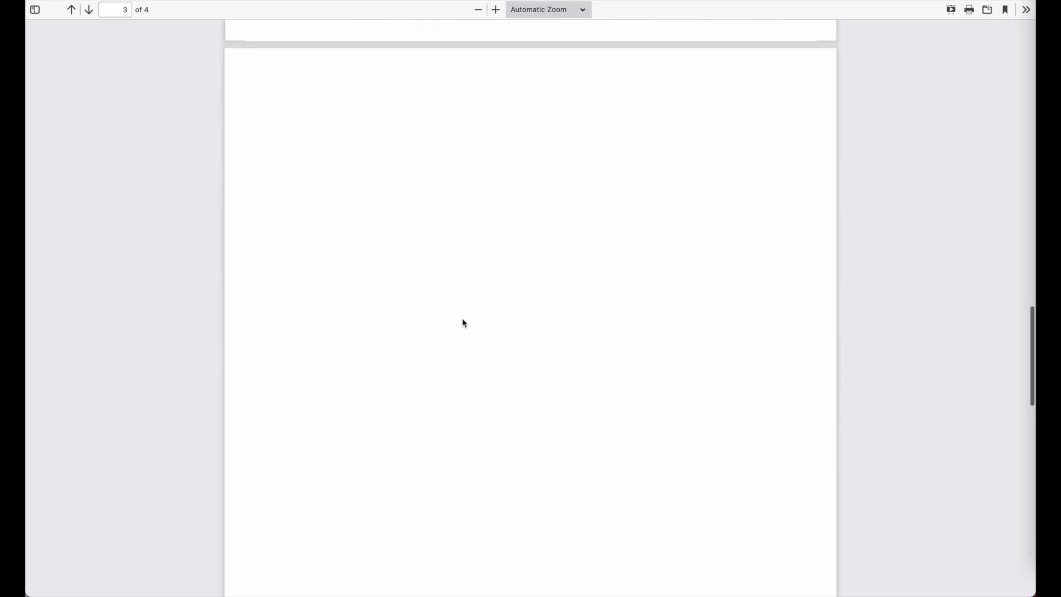
scroll(464, 323, "down", 1)
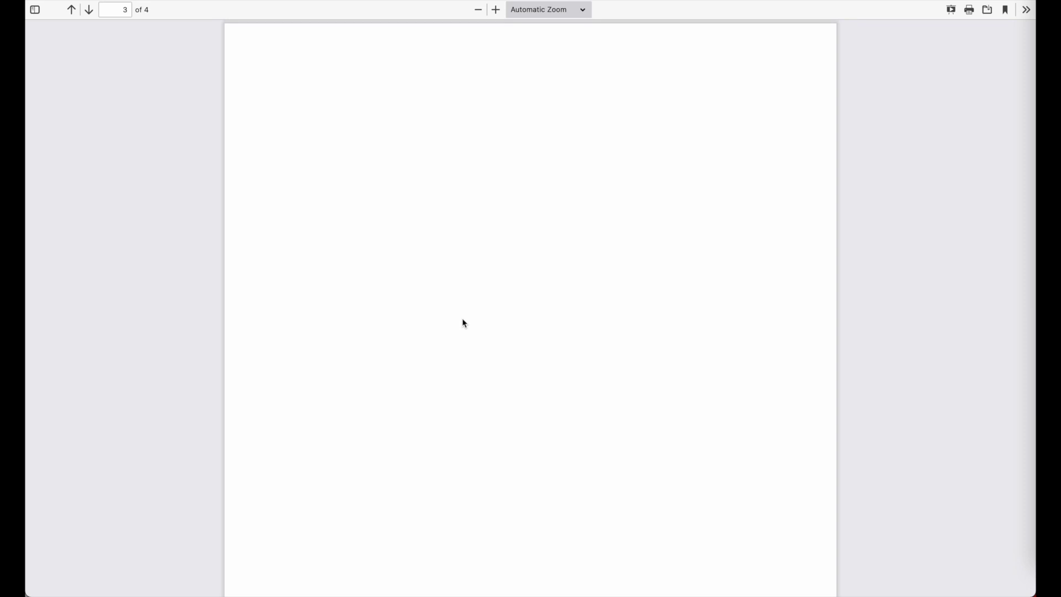
scroll(464, 323, "down", 1)
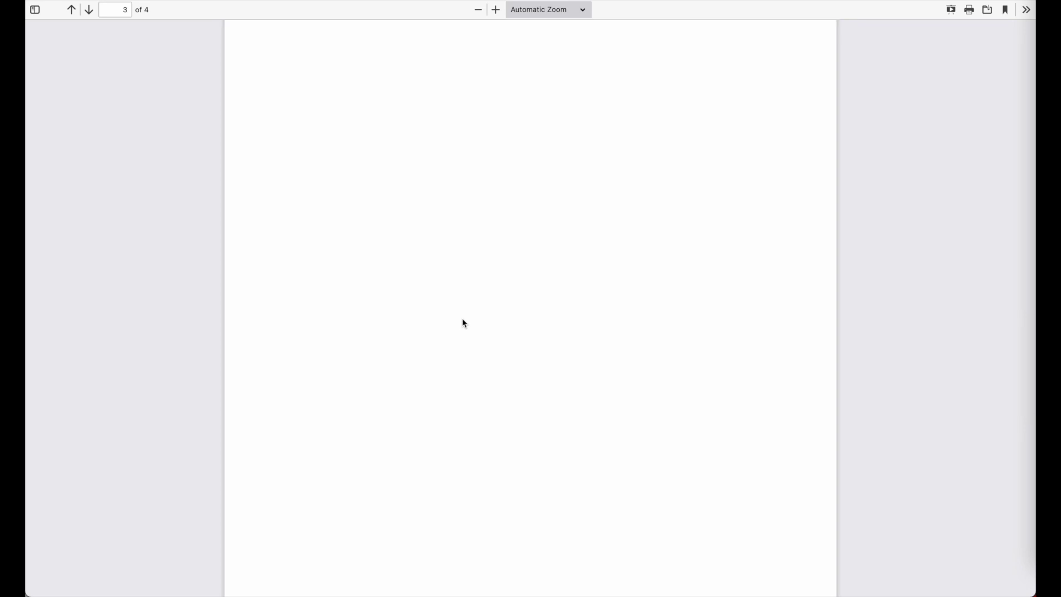
scroll(464, 323, "down", 10)
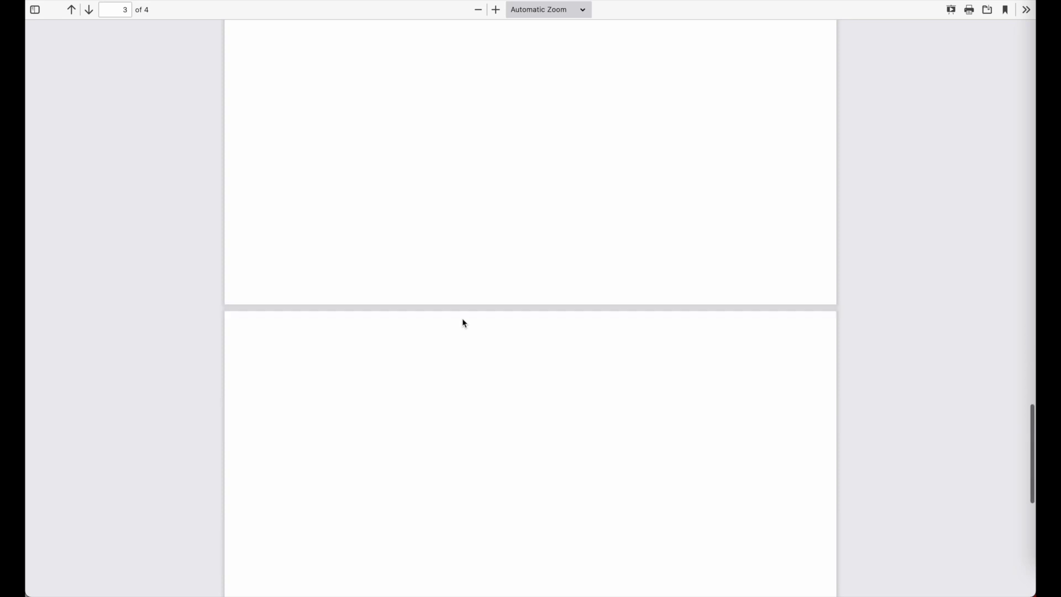
scroll(464, 323, "up", 5)
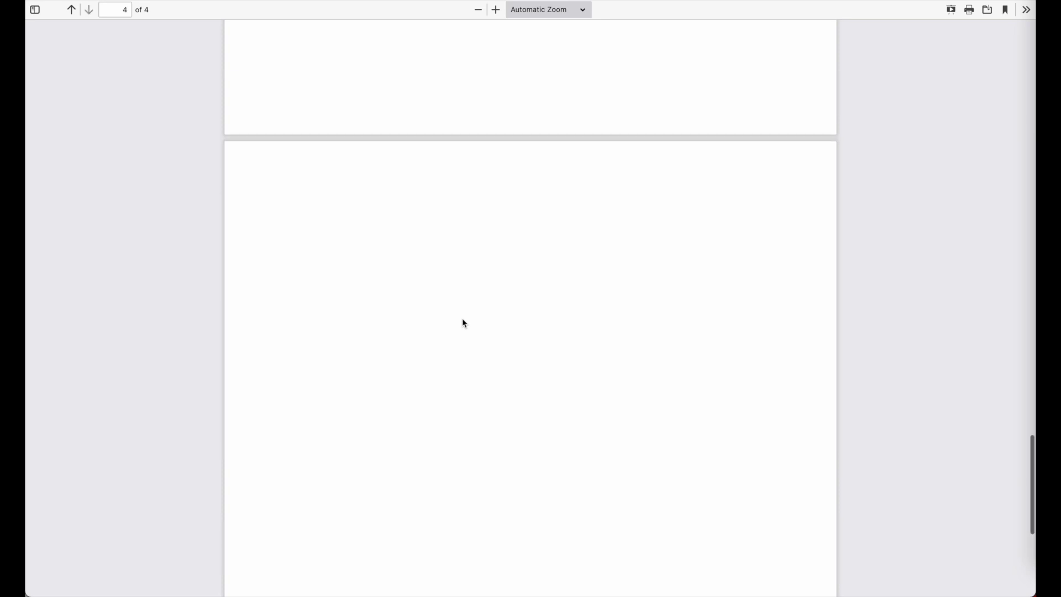
scroll(464, 324, "up", 2)
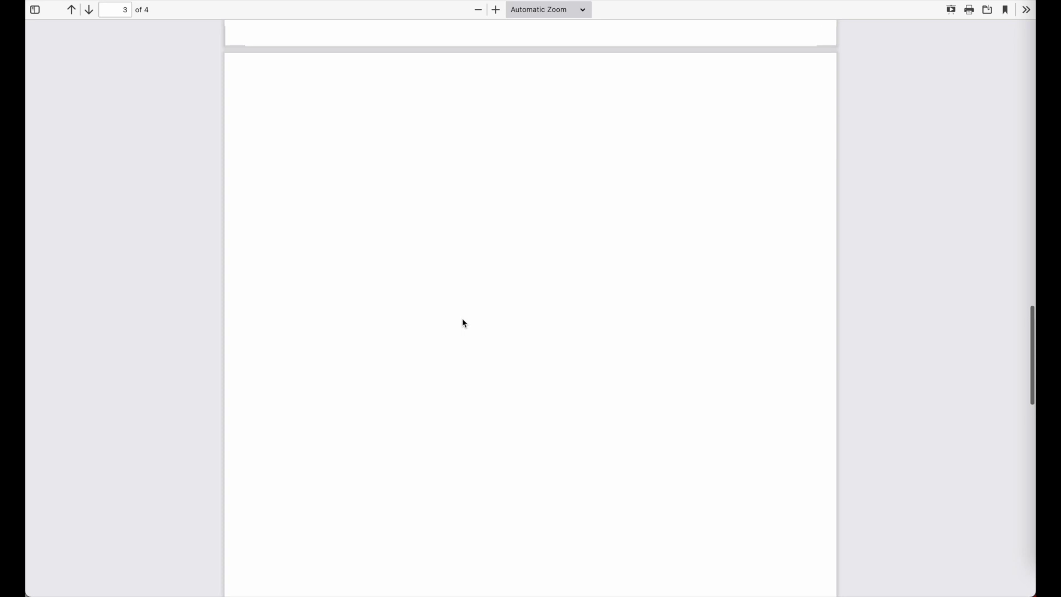
Check the exported PDF's last two pages, then go back up through the document
scroll(464, 323, "down", 3)
scroll(464, 323, "down", 10)
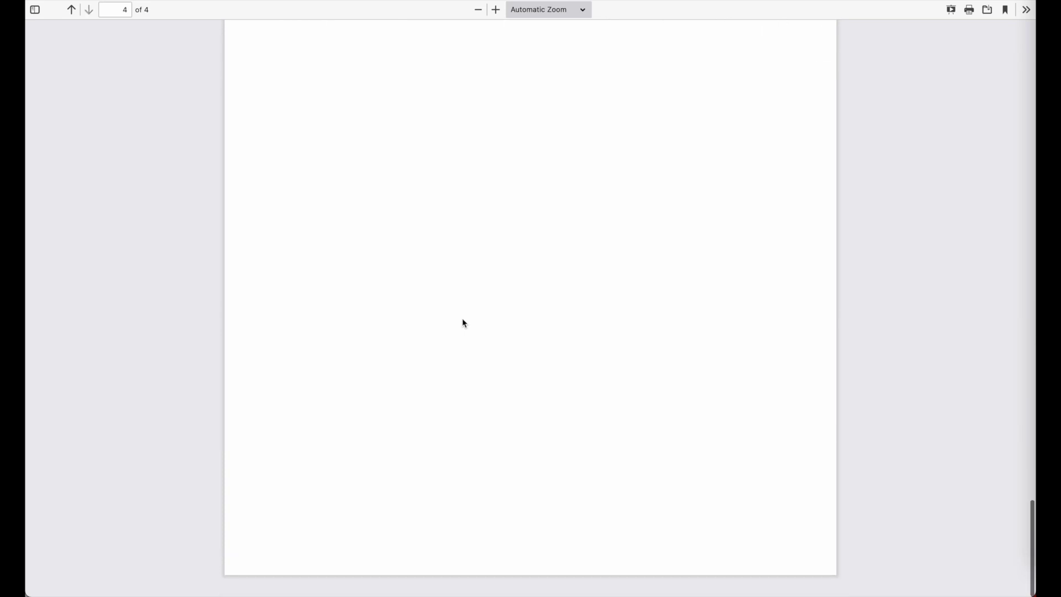
scroll(457, 338, "up", 15)
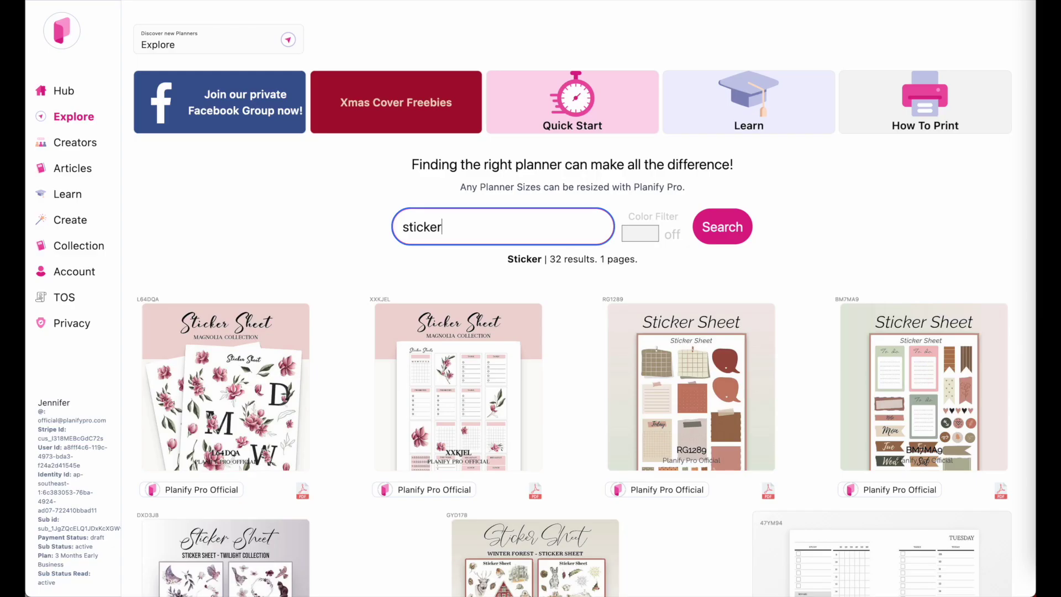
Browse the Explore search results for "sticker" in Planify Pro and return to the search term above them
scroll(583, 331, "down", 8)
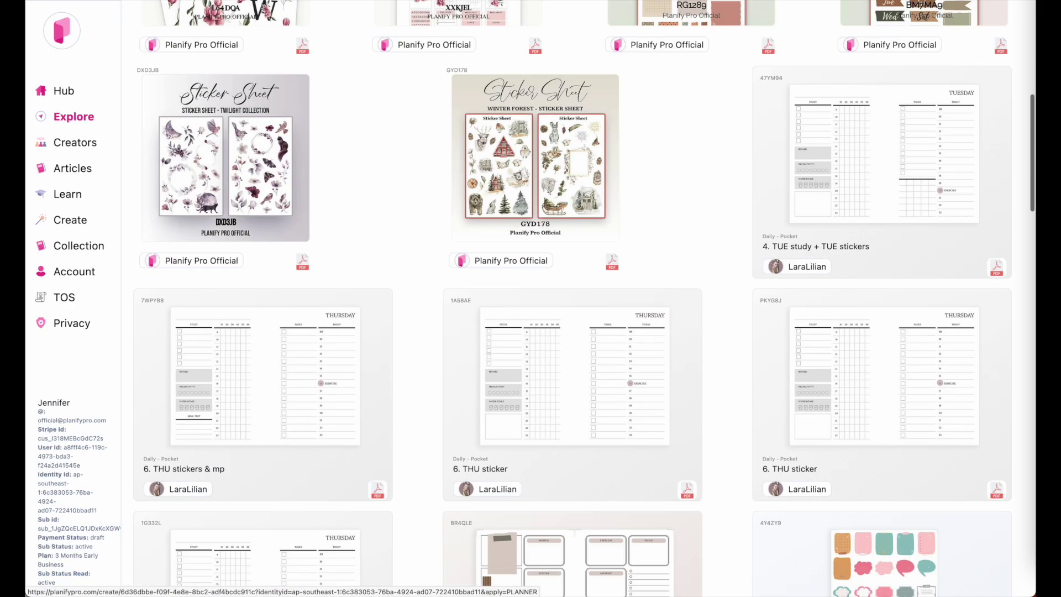
scroll(583, 332, "down", 8)
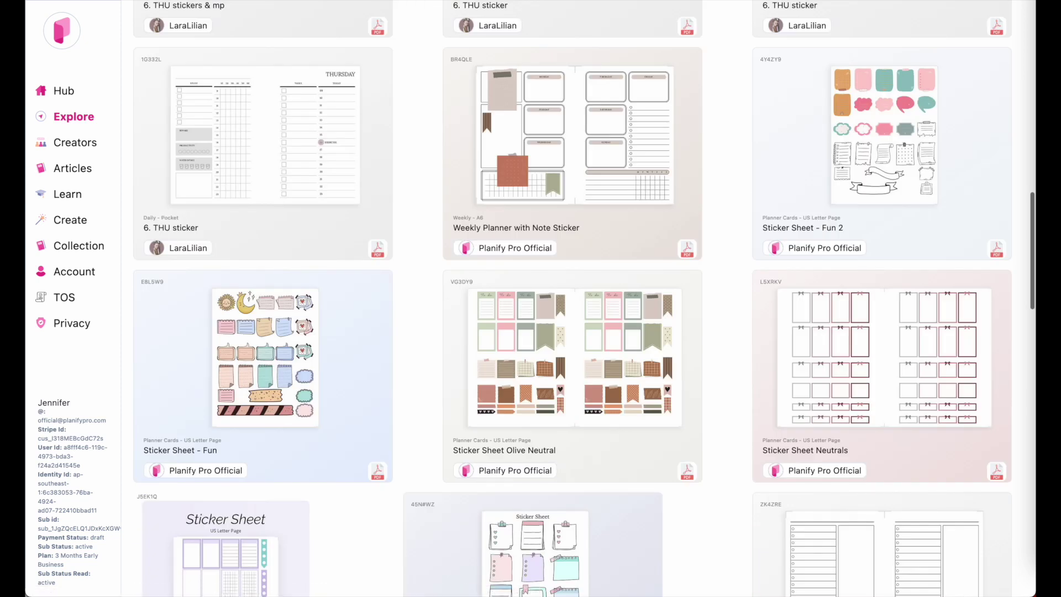
scroll(651, 391, "up", 4)
scroll(651, 392, "down", 6)
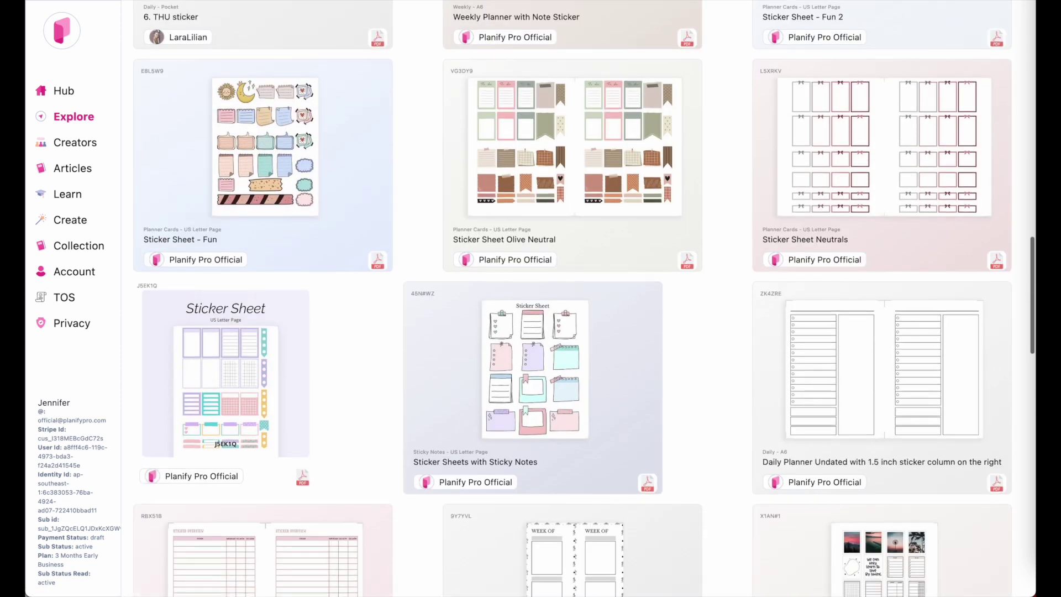
left_click(74, 117)
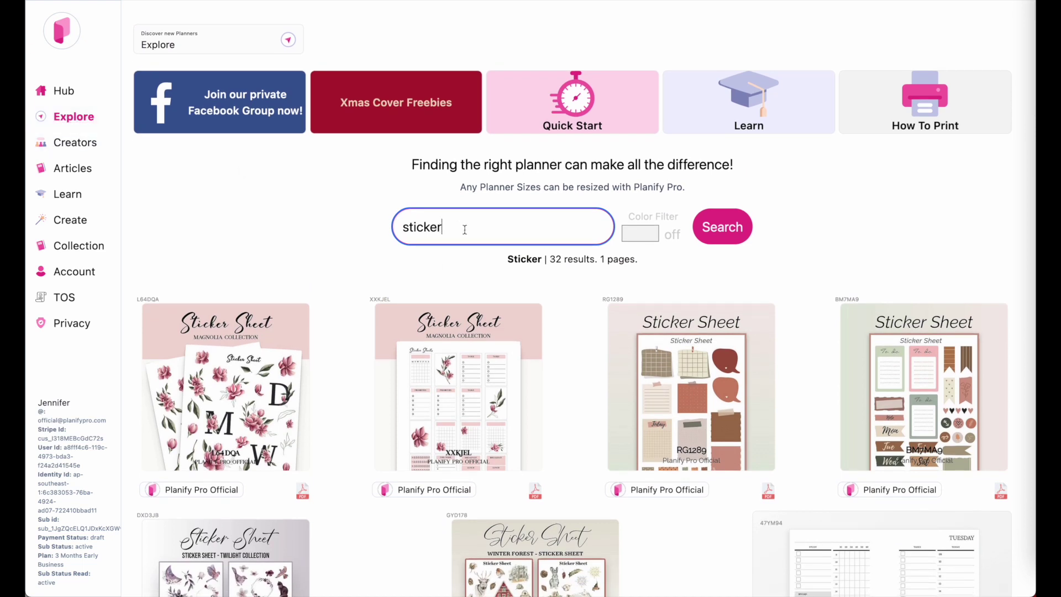
left_click_drag(465, 230, 304, 214)
scroll(326, 528, "down", 3)
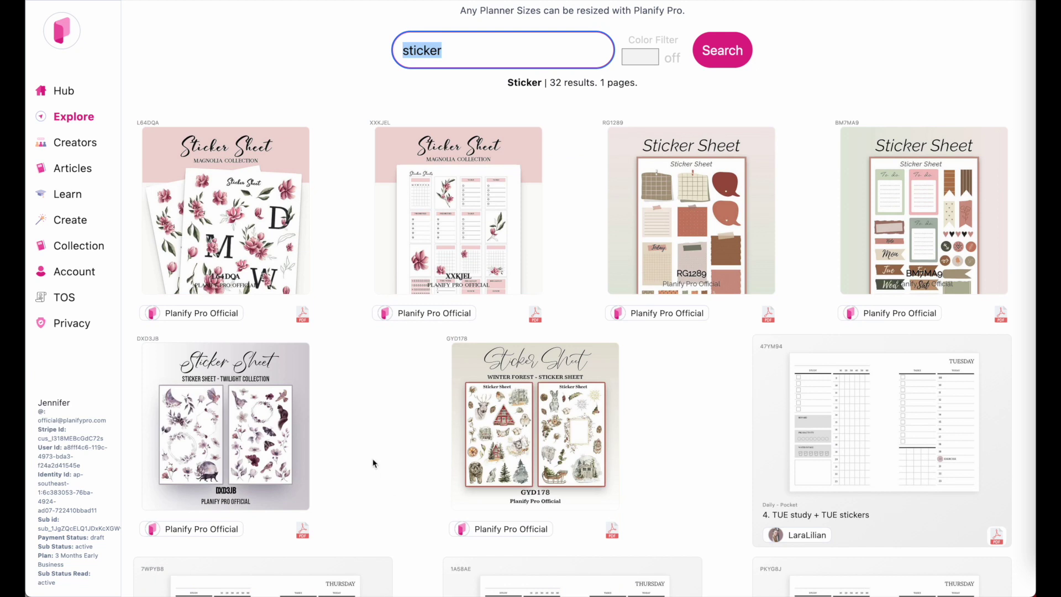
Examine the Twilight, Winter Forest and Magnolia sticker sheet covers up close among the results
scroll(372, 458, "down", 3)
scroll(239, 202, "up", 5)
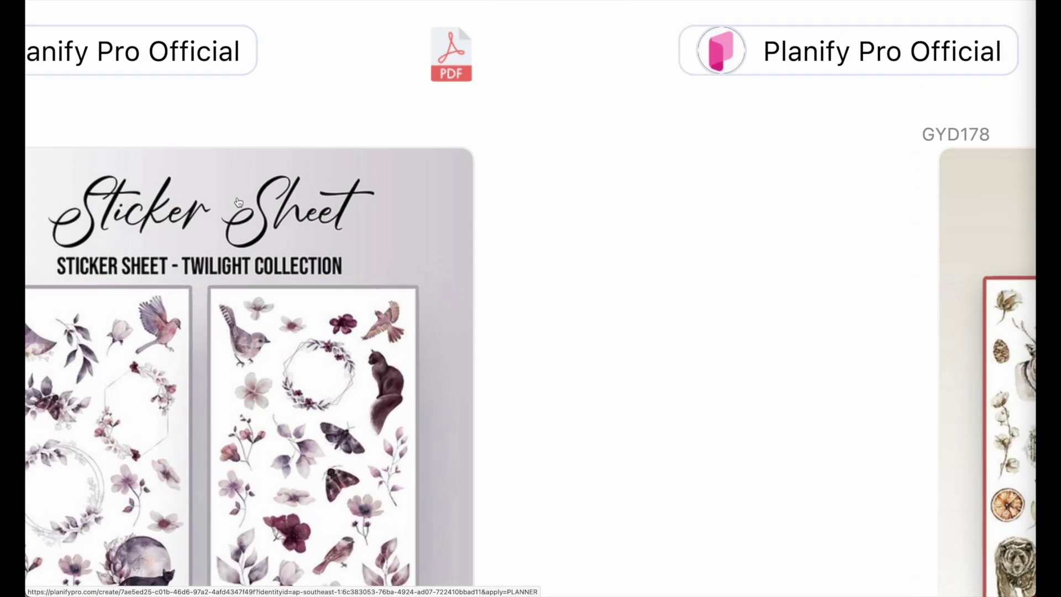
scroll(239, 202, "down", 2)
scroll(239, 202, "up", 2)
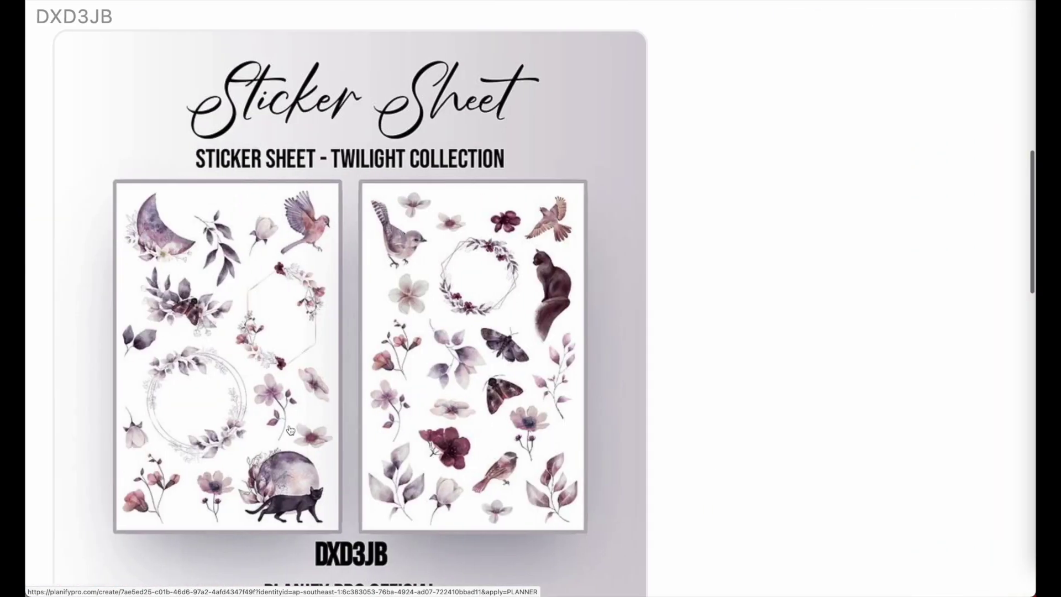
scroll(290, 429, "down", 5)
scroll(304, 414, "right", 3)
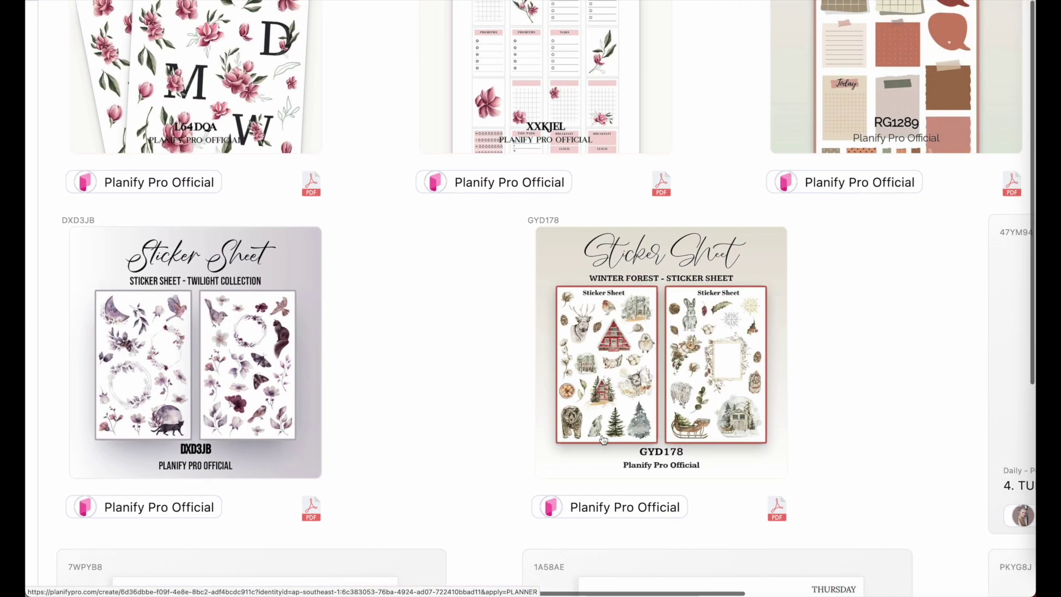
scroll(536, 301, "up", 5)
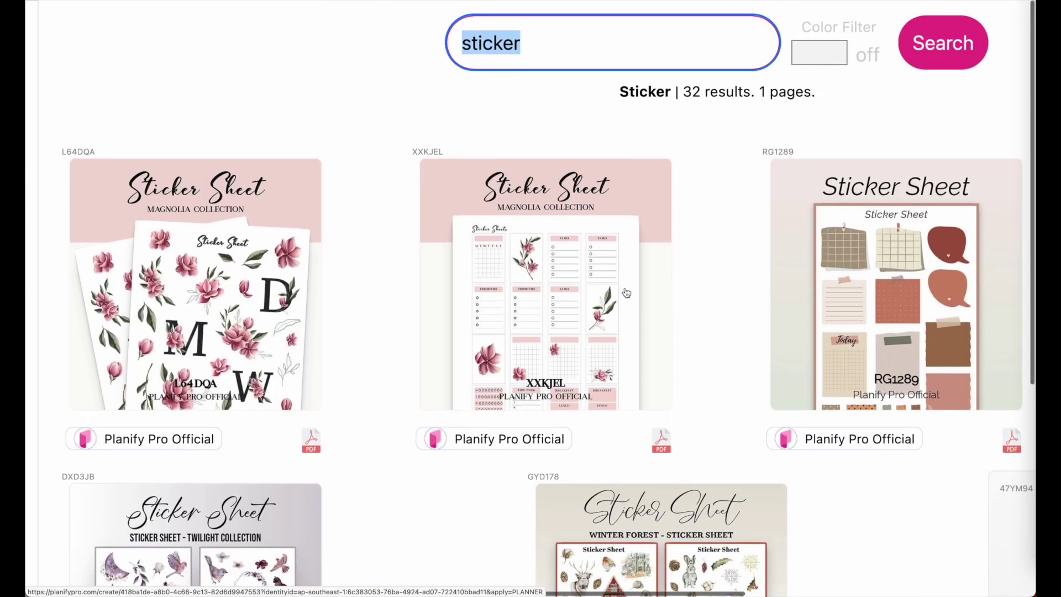
scroll(626, 293, "right", 3)
scroll(627, 293, "down", 5)
scroll(625, 291, "up", 2)
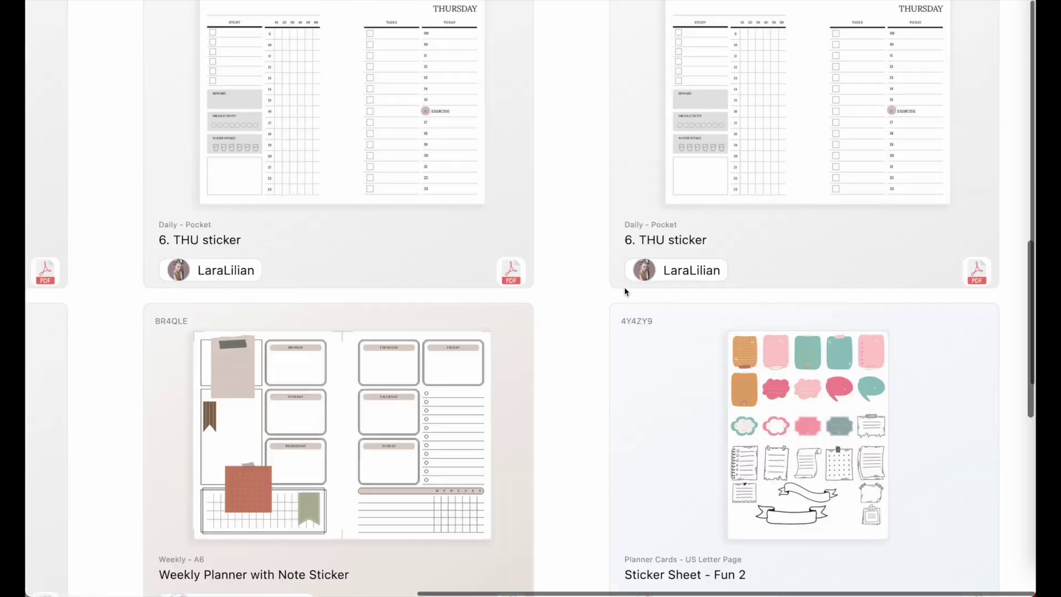
Examine the US Letter sticker sheets up close, including J5EK1Q, Sticker Sheets with Sticky Notes and Sticker Sheet Olive Neutral
scroll(625, 291, "down", 4)
scroll(625, 292, "down", 2)
scroll(409, 378, "down", 3)
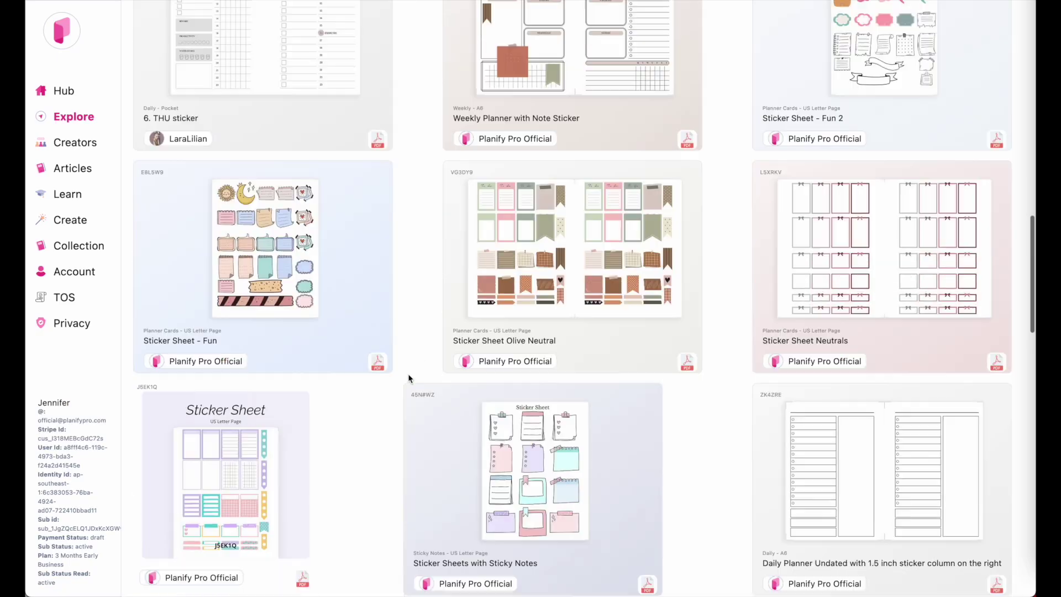
scroll(330, 469, "down", 4)
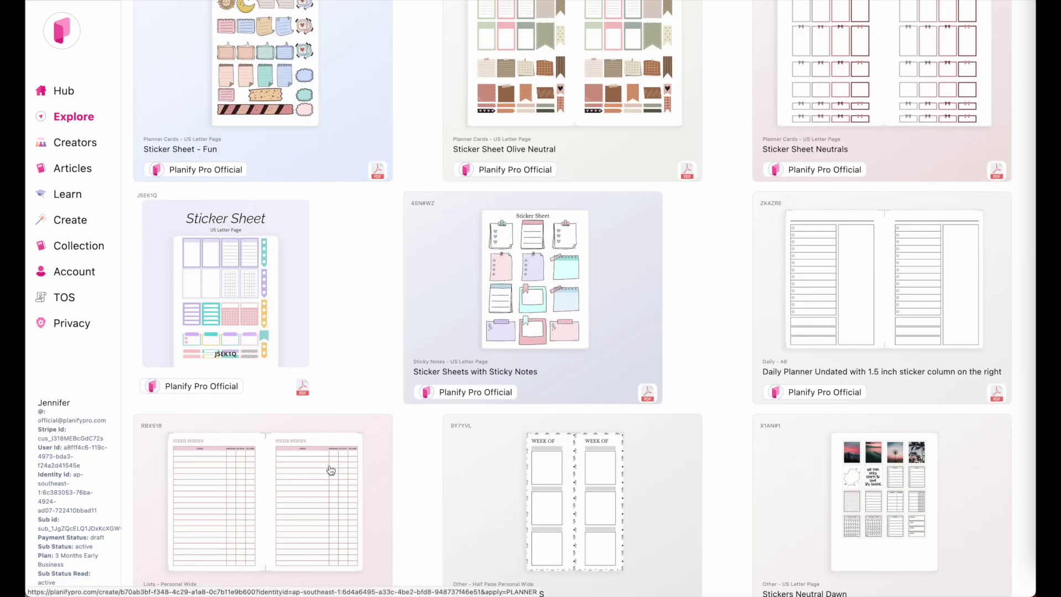
scroll(210, 300, "up", 5)
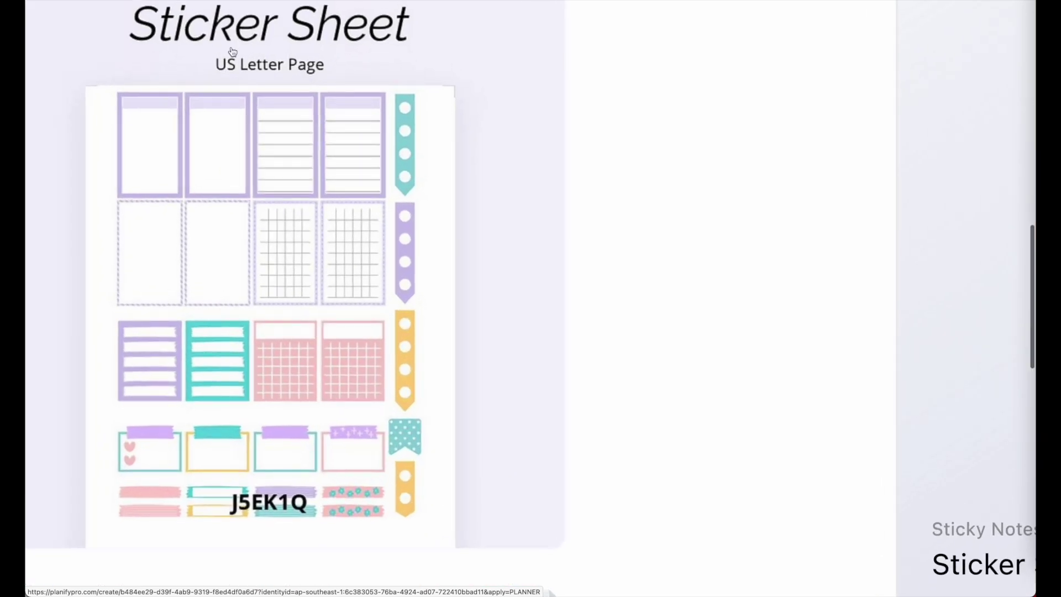
scroll(255, 218, "down", 5)
scroll(649, 263, "up", 5)
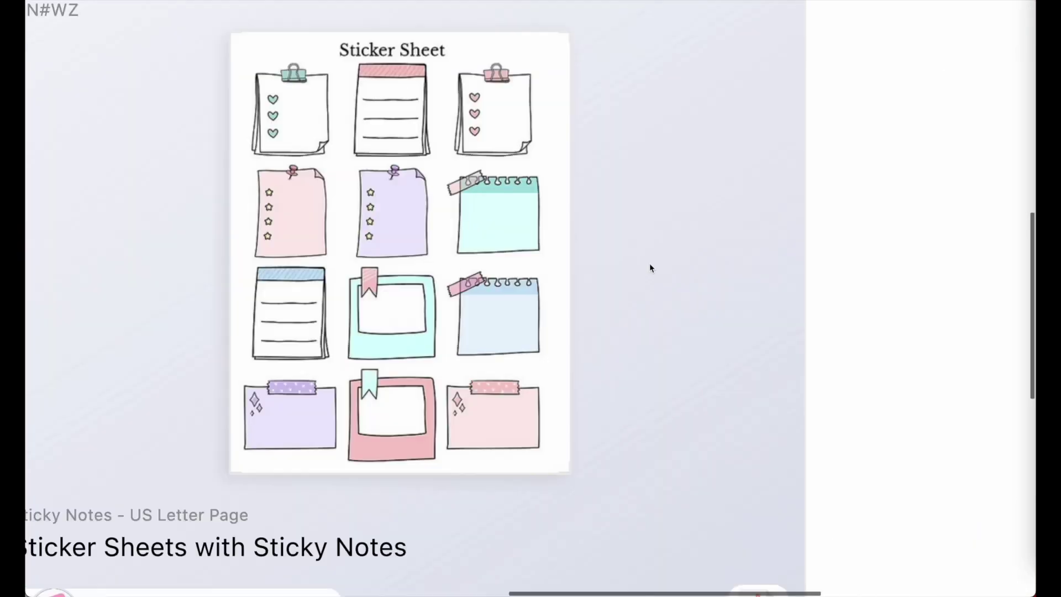
scroll(492, 299, "down", 4)
scroll(491, 300, "down", 4)
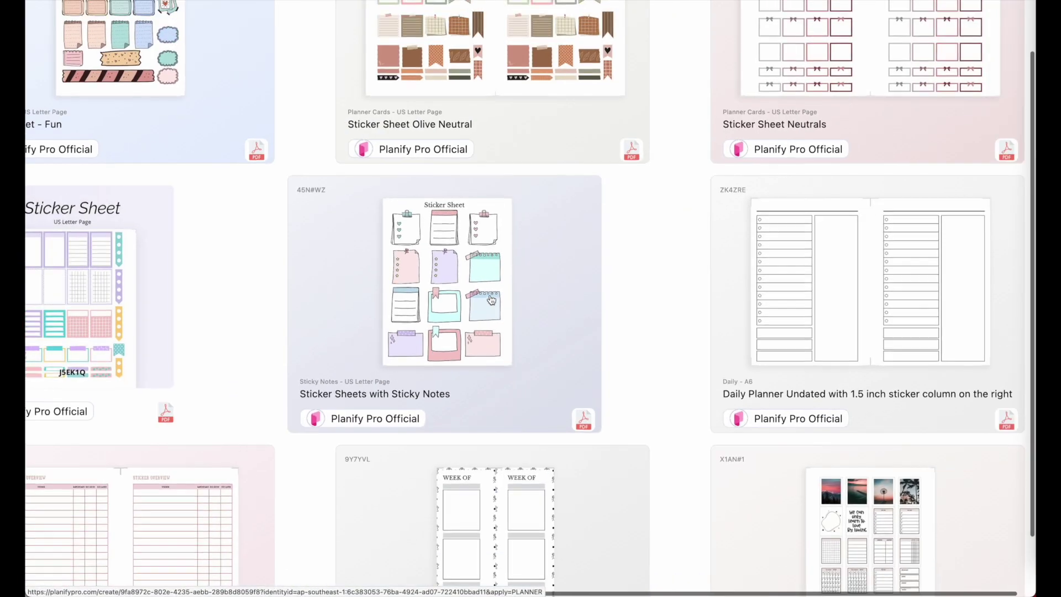
scroll(491, 300, "up", 5)
scroll(484, 235, "up", 5)
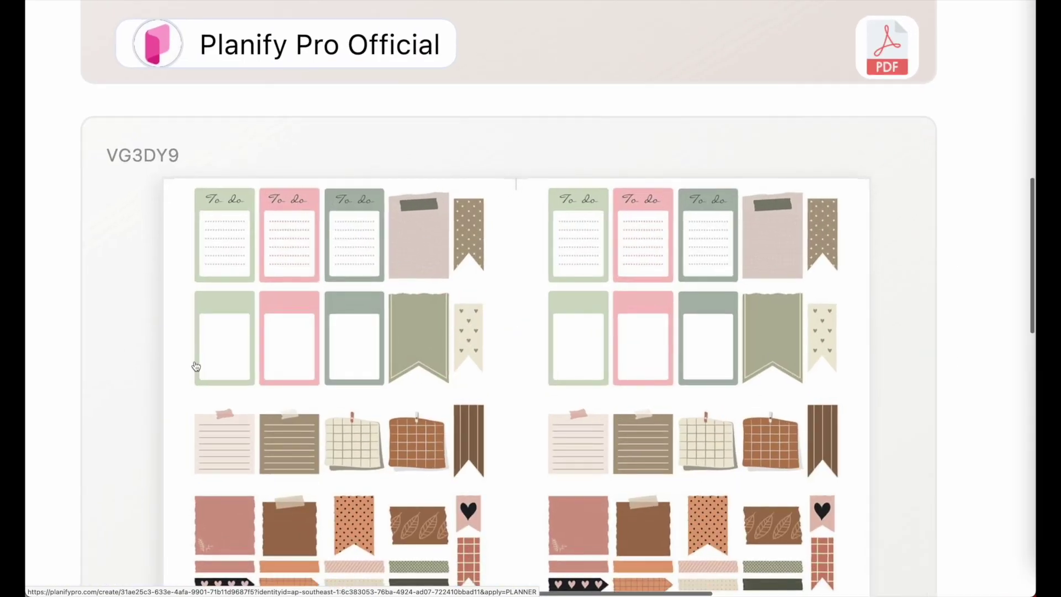
scroll(480, 546, "down", 5)
Skim the remaining sticker search results, then return to Sticker Sheet Olive Neutral and the designs around it
scroll(479, 543, "down", 15)
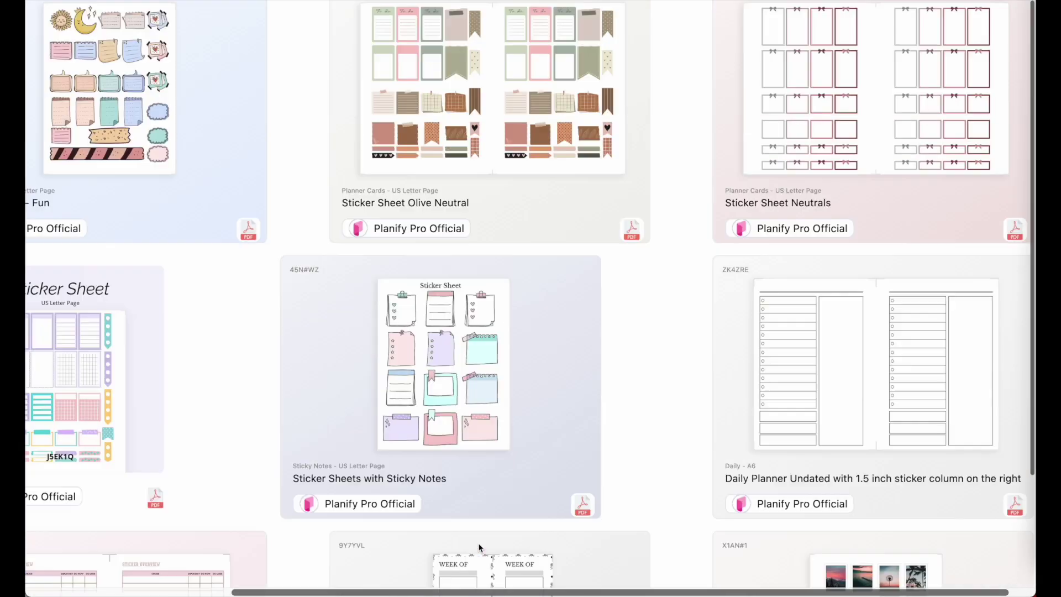
scroll(480, 548, "down", 3)
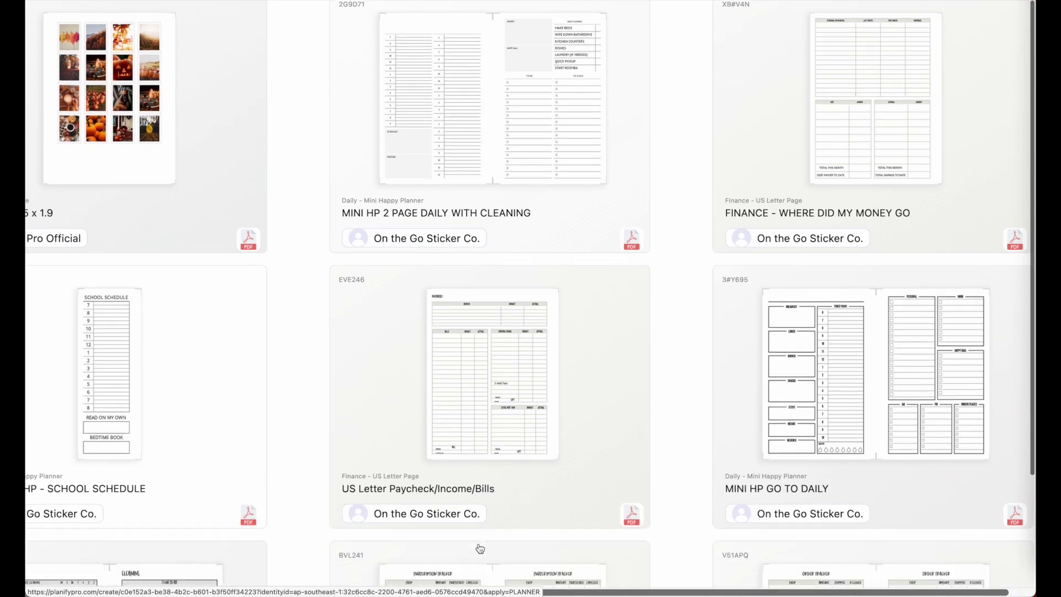
scroll(481, 549, "down", 5)
scroll(344, 409, "down", 10)
scroll(343, 411, "up", 15)
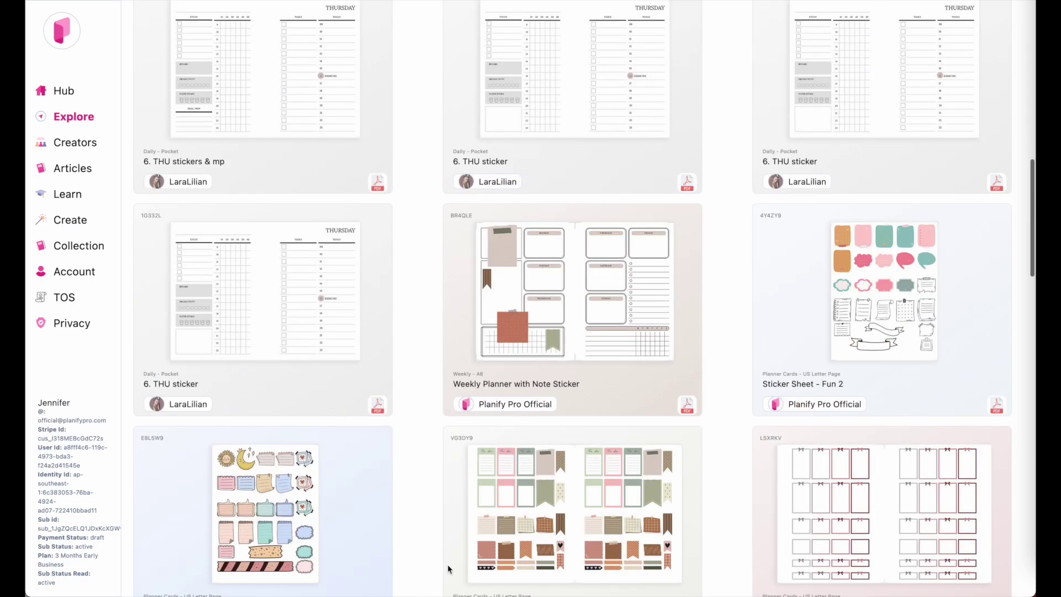
scroll(669, 525, "up", 5)
scroll(691, 424, "up", 5)
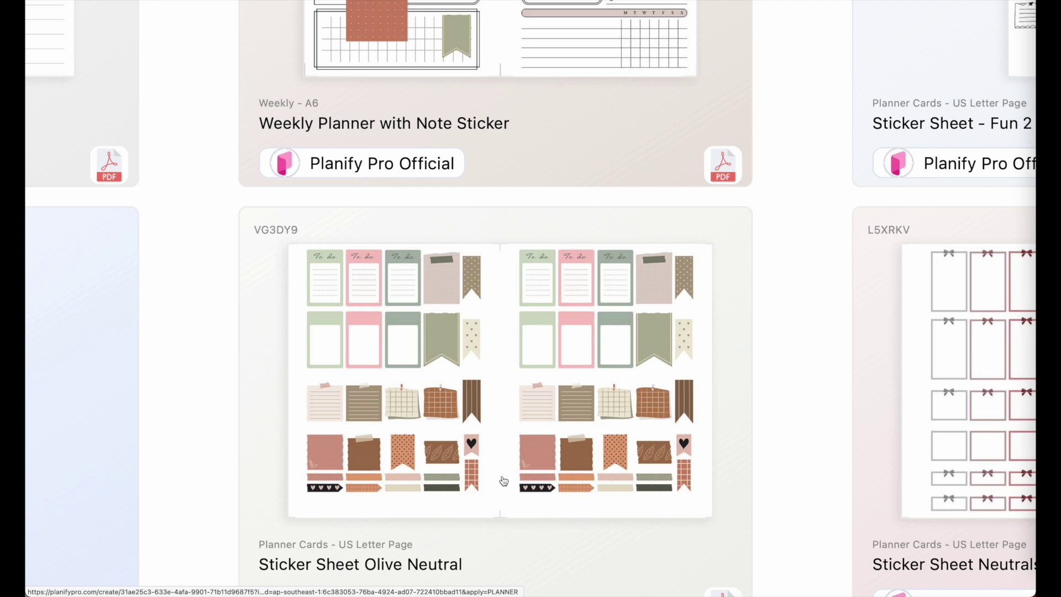
scroll(503, 480, "down", 5)
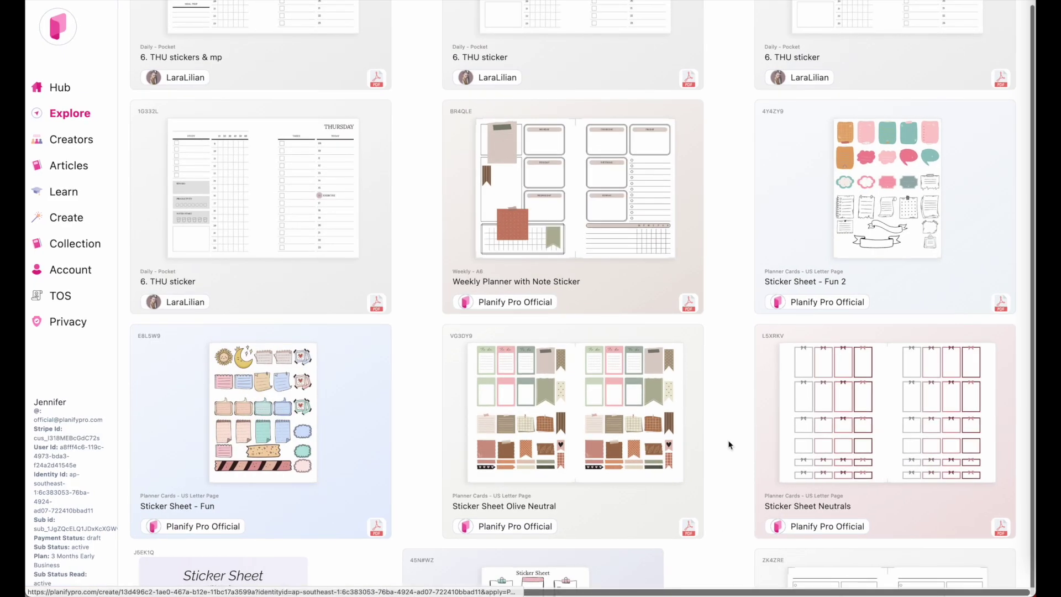
scroll(666, 424, "up", 2)
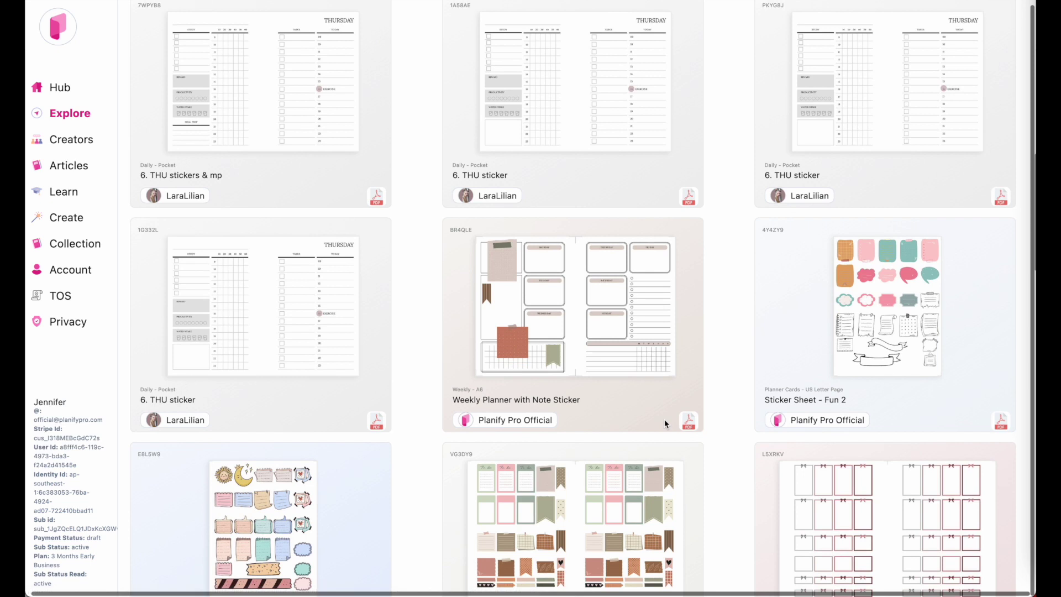